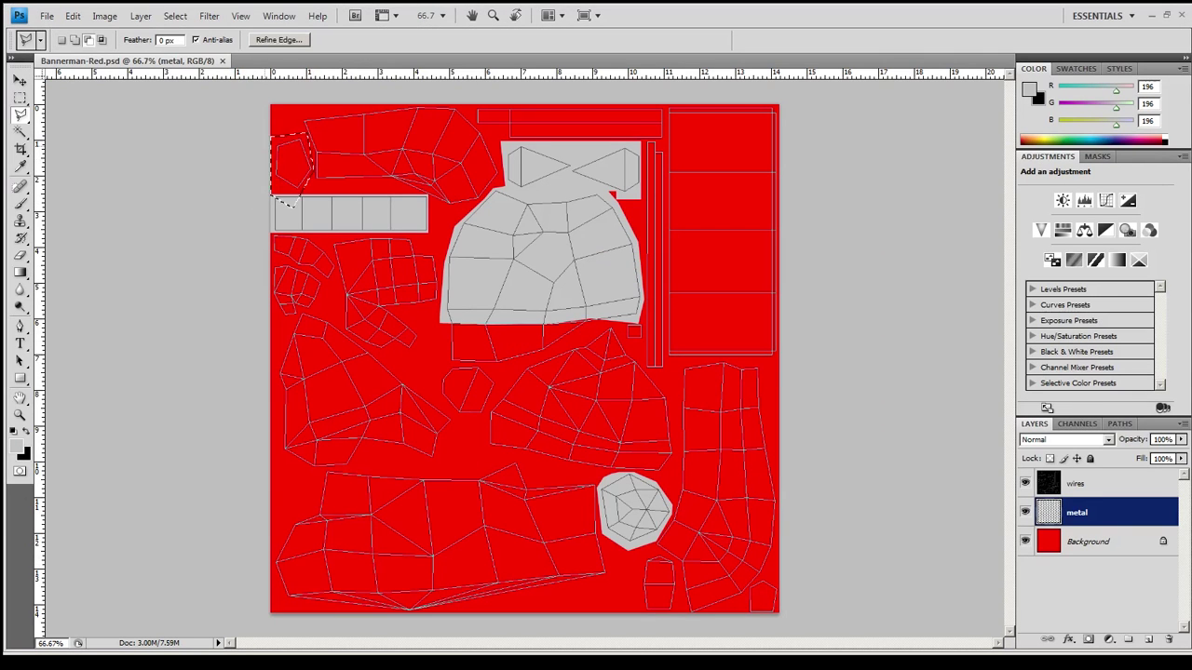
Fill the top-left, centre and lower-right armour and boot islands grey on the metal layer.
{"action": "key", "text": "alt+BackSpace"}
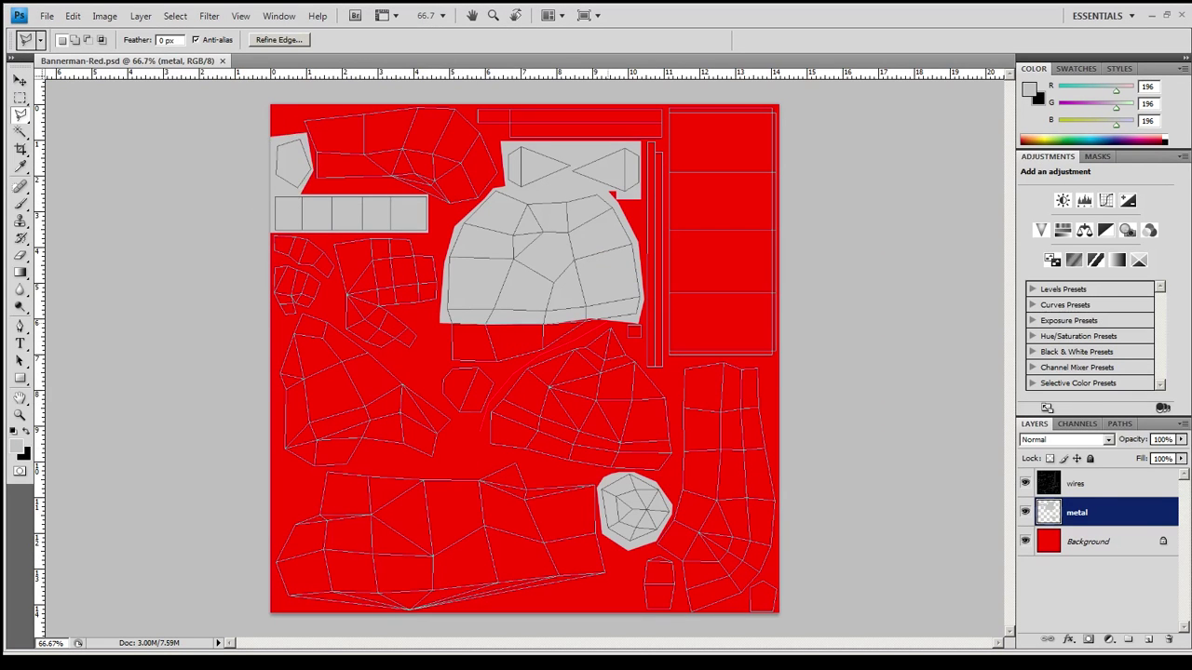
{"action": "key", "text": "alt+BackSpace"}
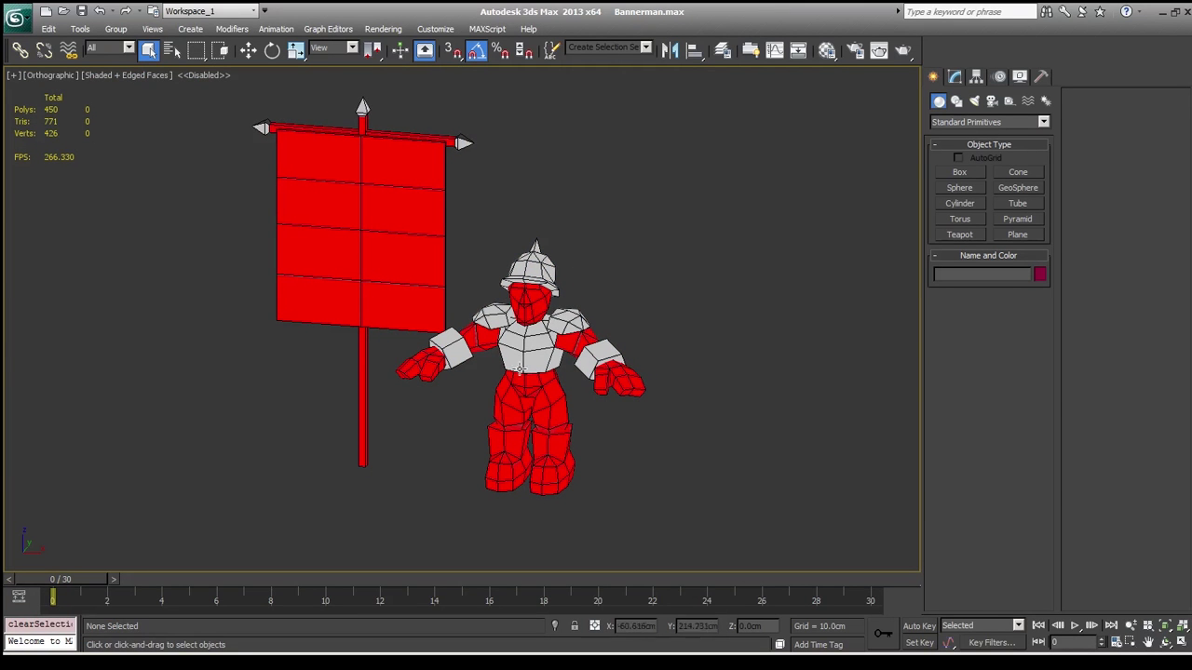
{"action": "key", "text": "alt+Tab"}
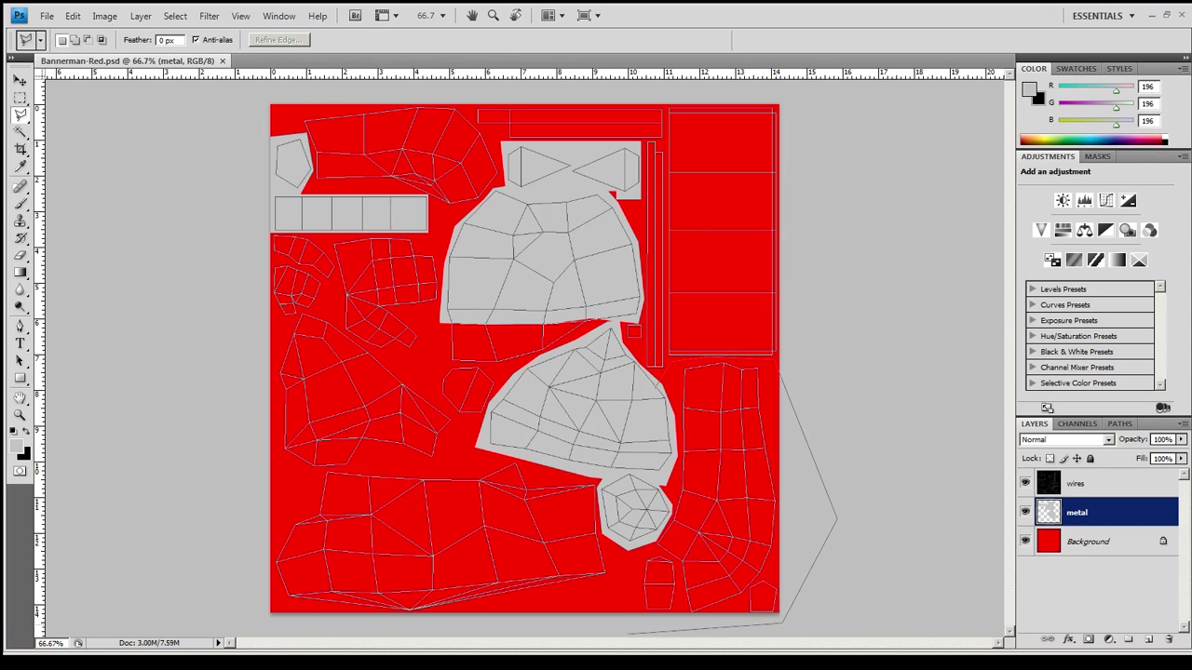
{"action": "double_click", "coordinate": [628, 633]}
{"action": "key", "text": "alt+BackSpace"}
Check the grey armour on the model in 3ds Max, reloading the scene to refresh the texture.
{"action": "key", "text": "alt+Tab"}
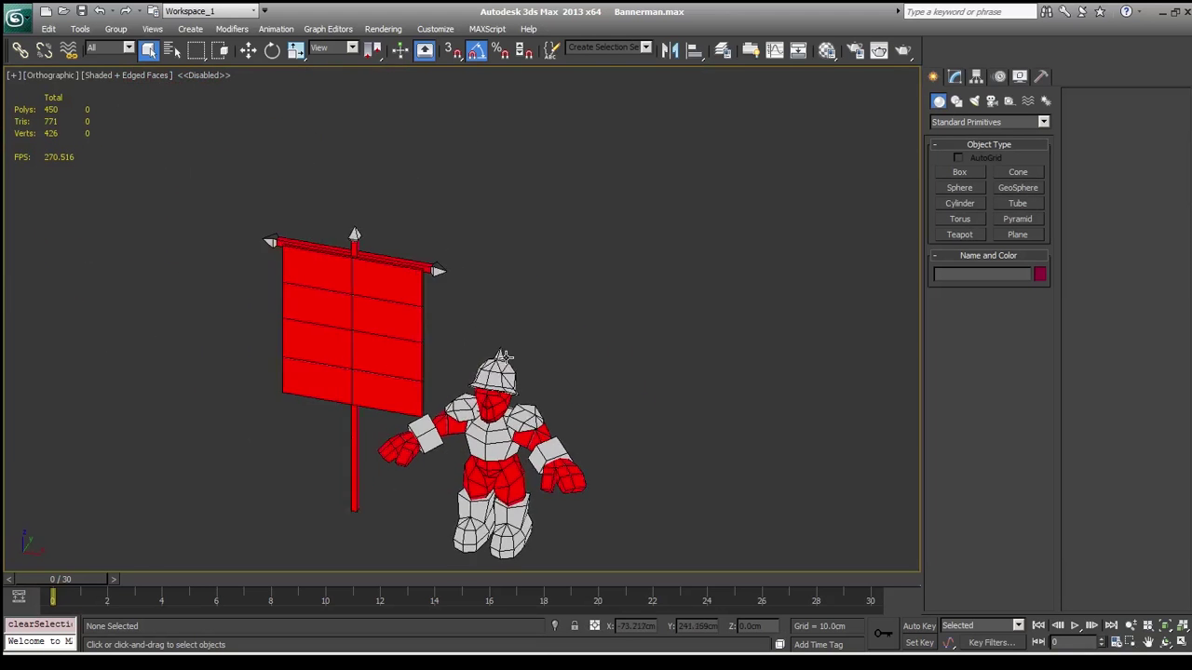
{"action": "left_click_drag", "start_coordinate": [503, 356], "coordinate": [412, 505]}
{"action": "key", "text": "ctrl+o"}
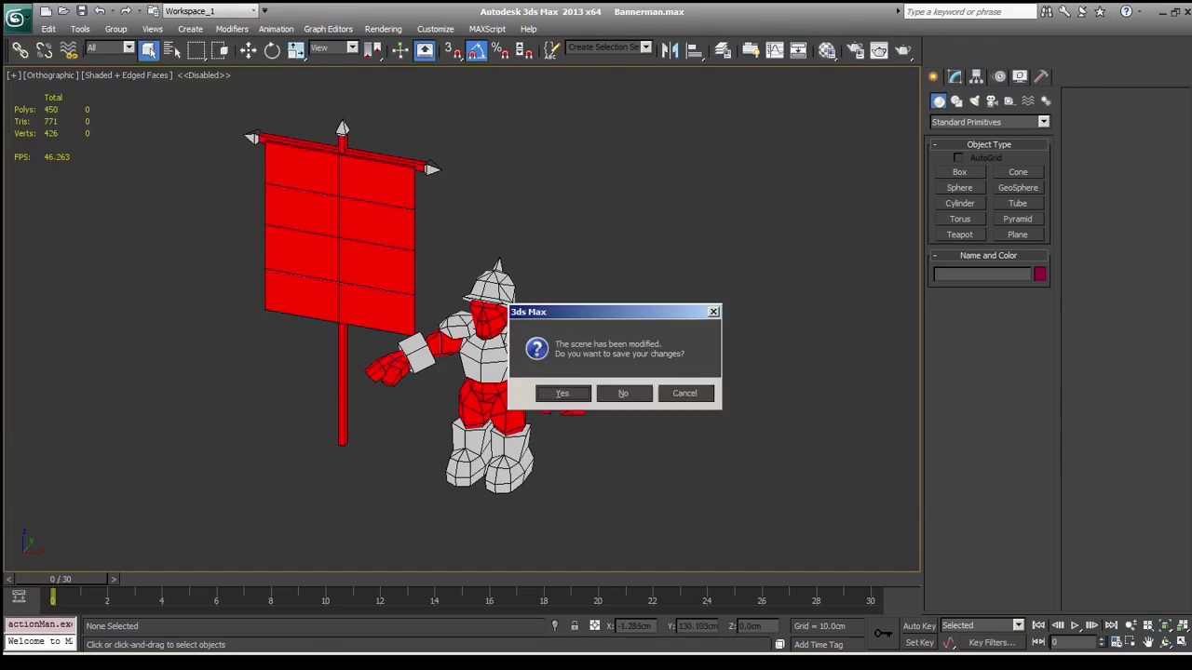
{"action": "left_click", "coordinate": [623, 393]}
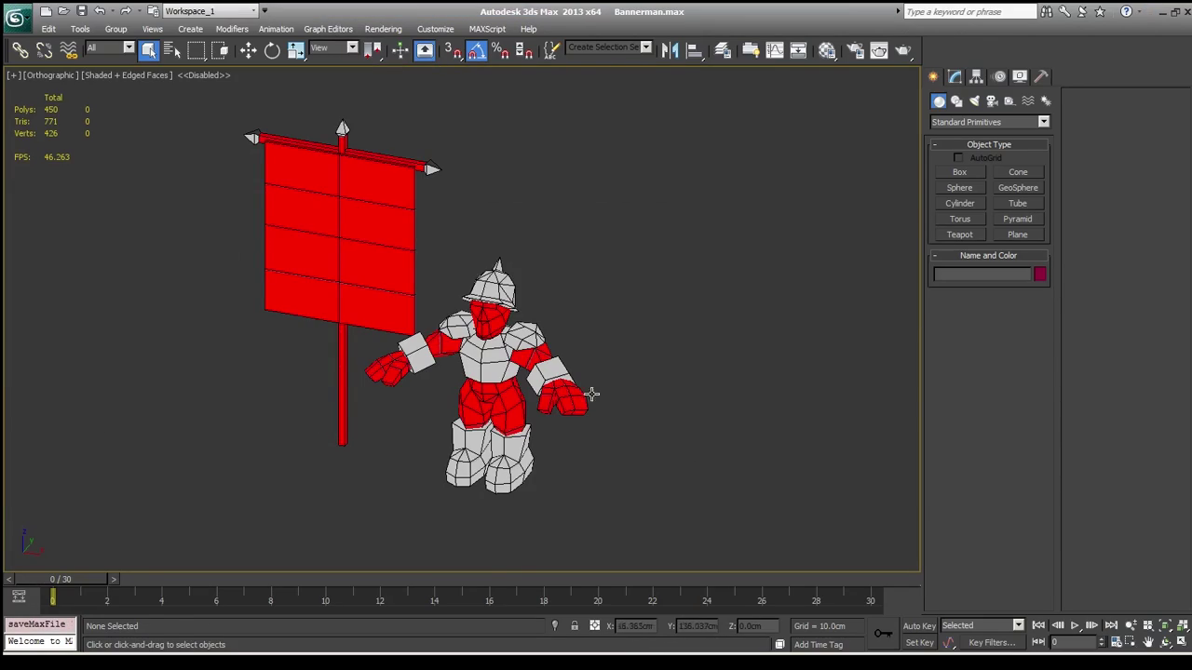
{"action": "scroll", "coordinate": [487, 391], "scroll_direction": "up", "scroll_amount": 3}
{"action": "scroll", "coordinate": [487, 391], "scroll_direction": "up", "scroll_amount": 3}
{"action": "scroll", "coordinate": [487, 391], "scroll_direction": "down", "scroll_amount": 2}
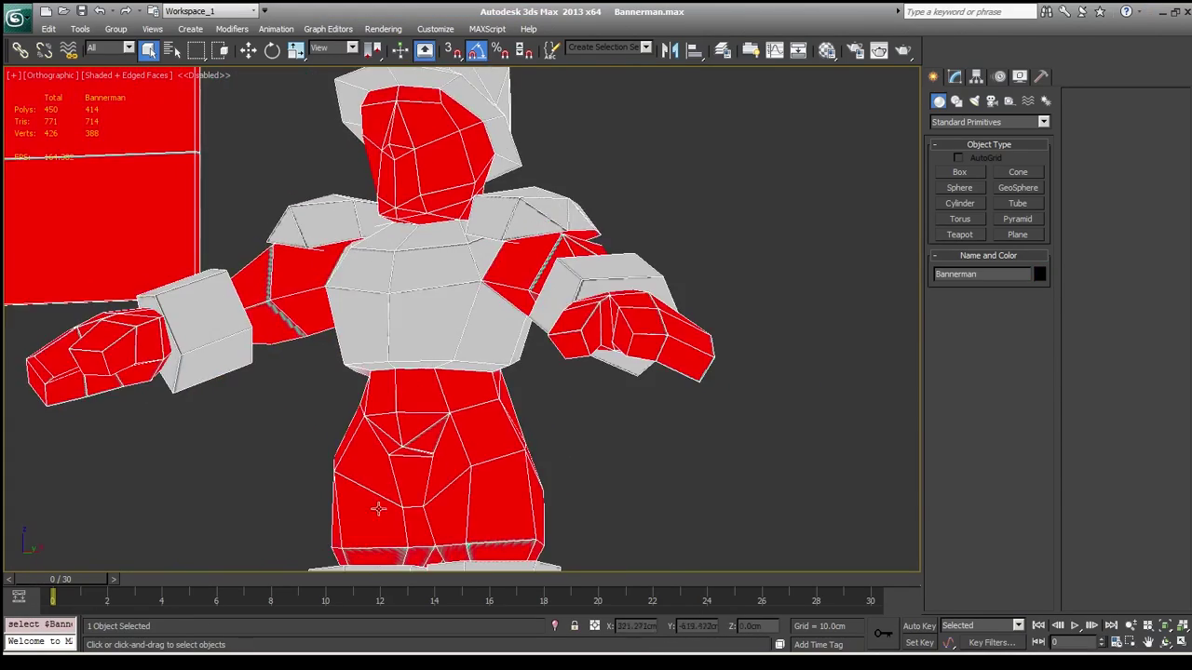
{"action": "key", "text": "alt+Tab"}
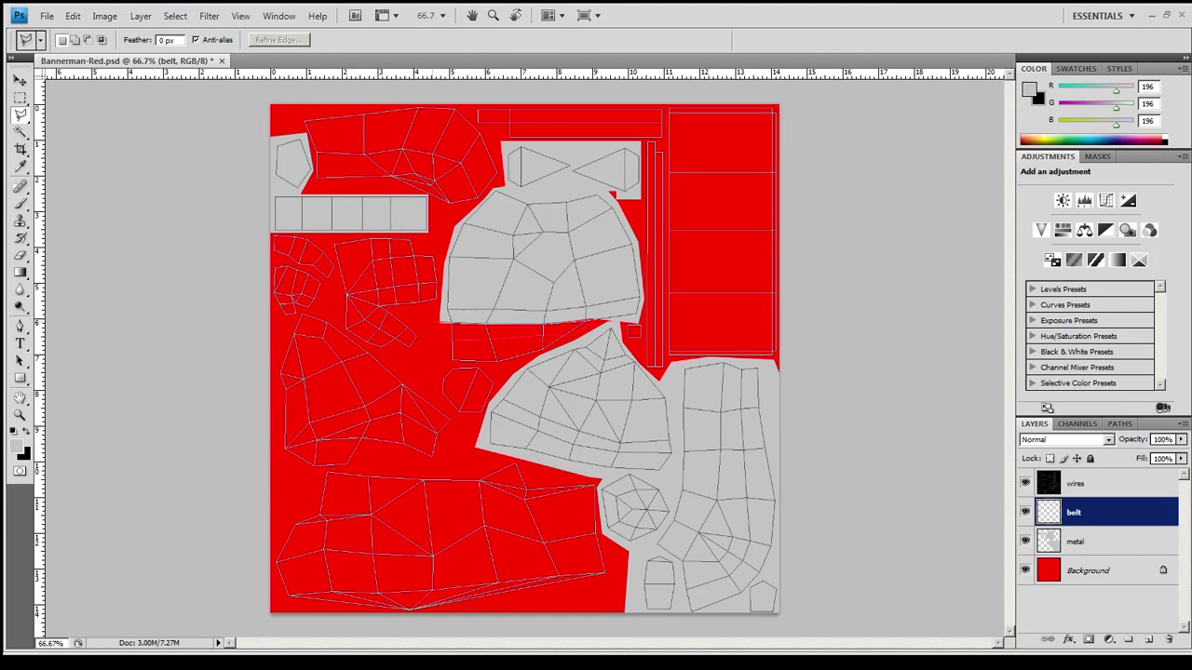
Fill the belt selection and the belt edge black on the belt layer.
{"action": "key", "text": "ctrl+BackSpace"}
{"action": "key", "text": "ctrl+s"}
{"action": "key", "text": "alt+Tab"}
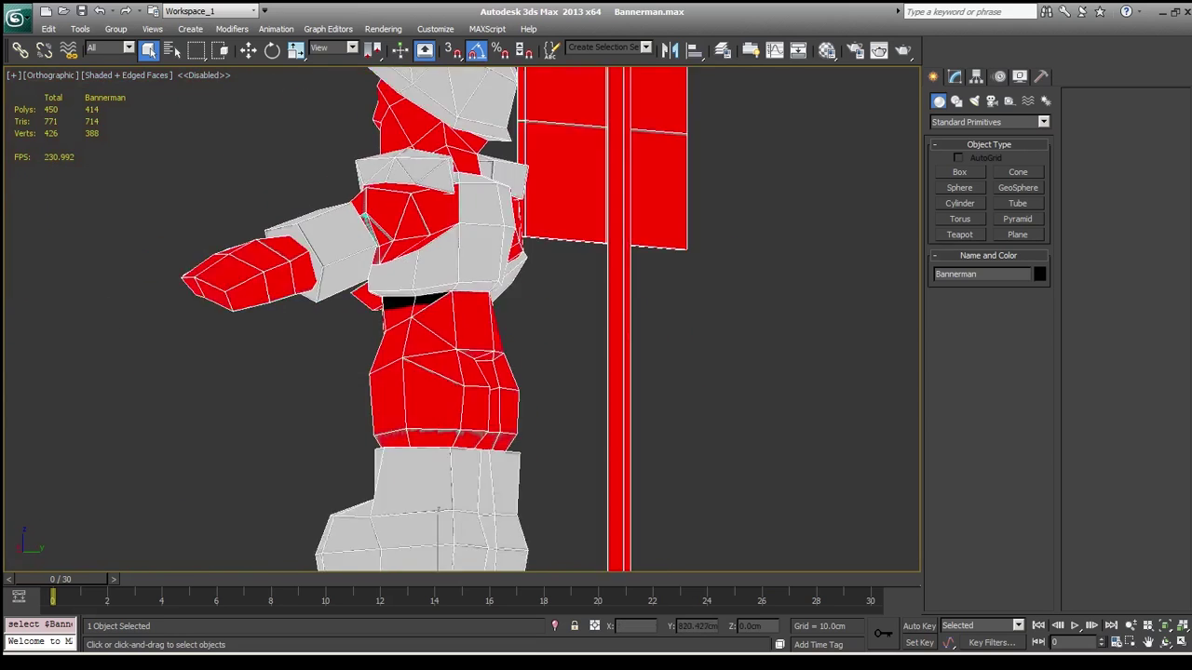
{"action": "key", "text": "alt+Tab"}
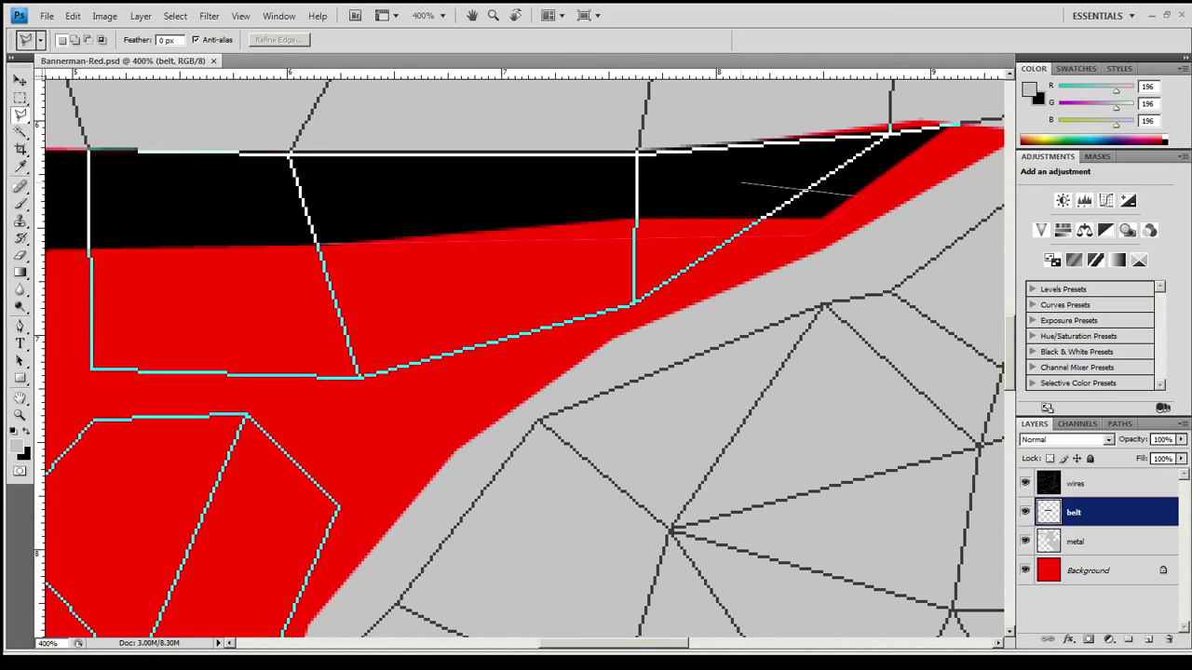
{"action": "double_click", "coordinate": [853, 196]}
{"action": "key", "text": "ctrl+BackSpace"}
Fill the red sliver above the belt grey on the metal layer and save the texture.
{"action": "key", "text": "alt+bracketleft"}
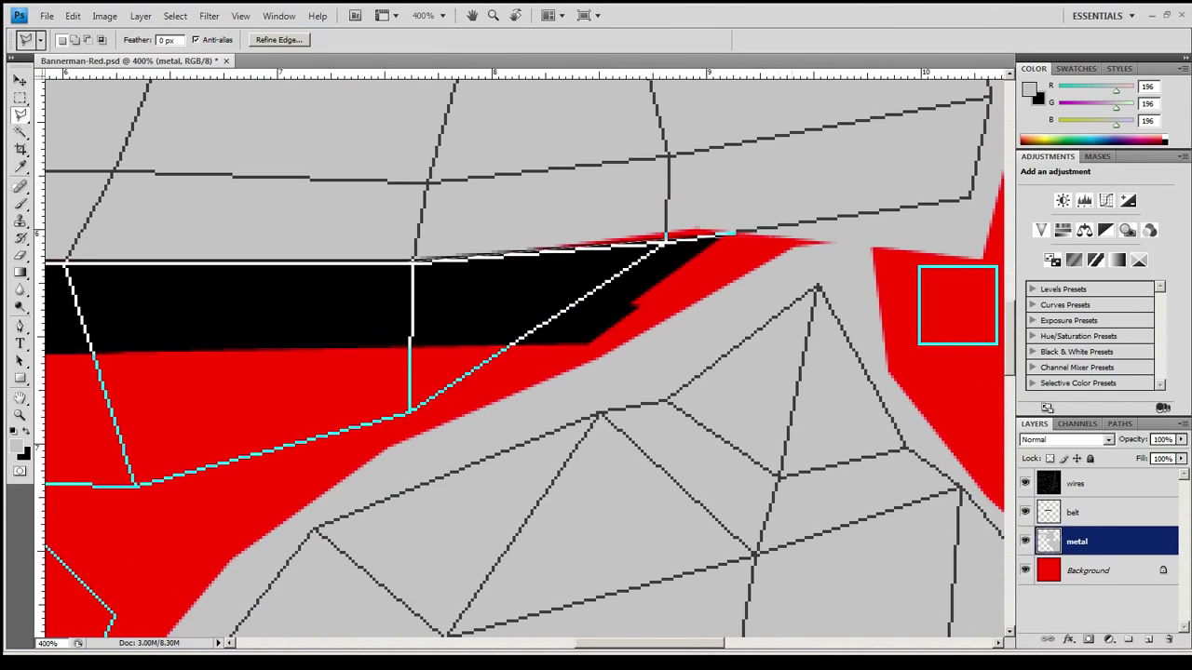
{"action": "key", "text": "Return"}
{"action": "key", "text": "alt+BackSpace"}
{"action": "key", "text": "ctrl+d"}
{"action": "key", "text": "ctrl+s"}
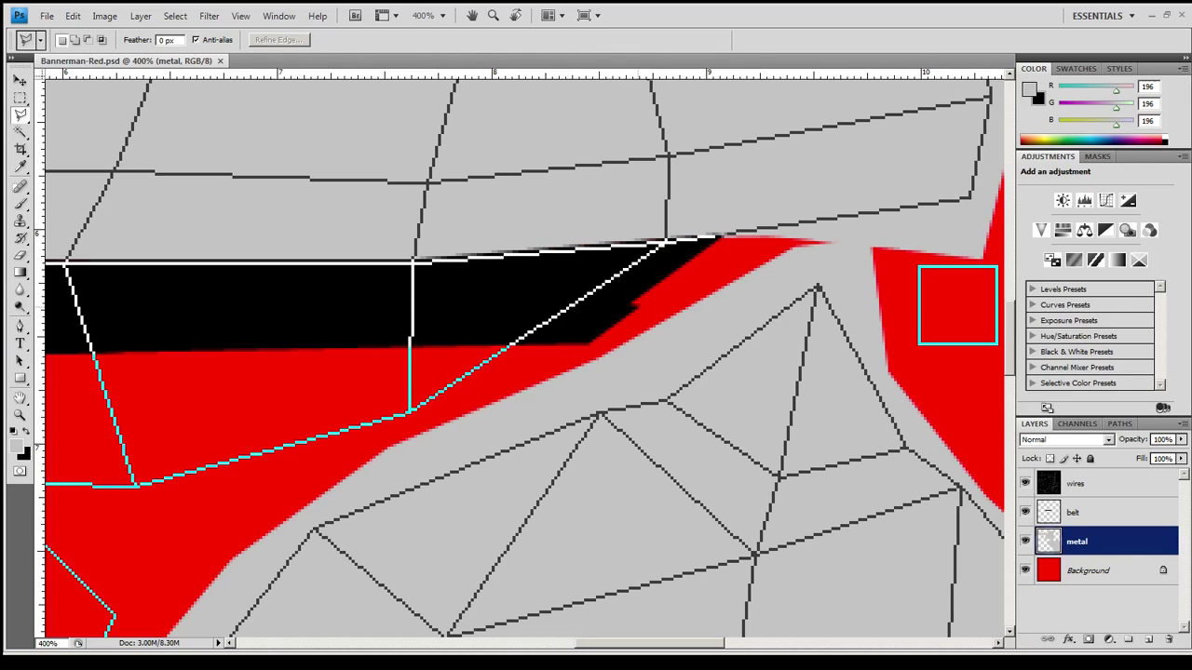
{"action": "scroll", "coordinate": [521, 358], "scroll_direction": "down", "scroll_amount": 5}
{"action": "key", "text": "alt+Tab"}
{"action": "key", "text": "alt+Tab"}
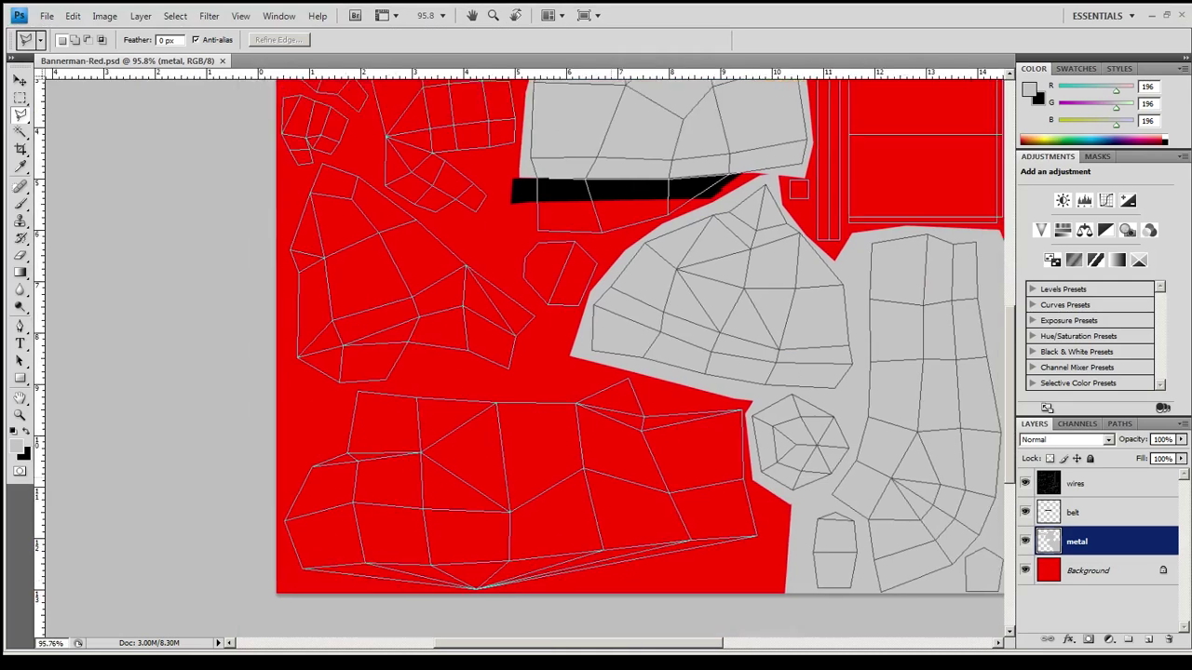
{"action": "left_click_drag", "start_coordinate": [596, 373], "coordinate": [602, 361]}
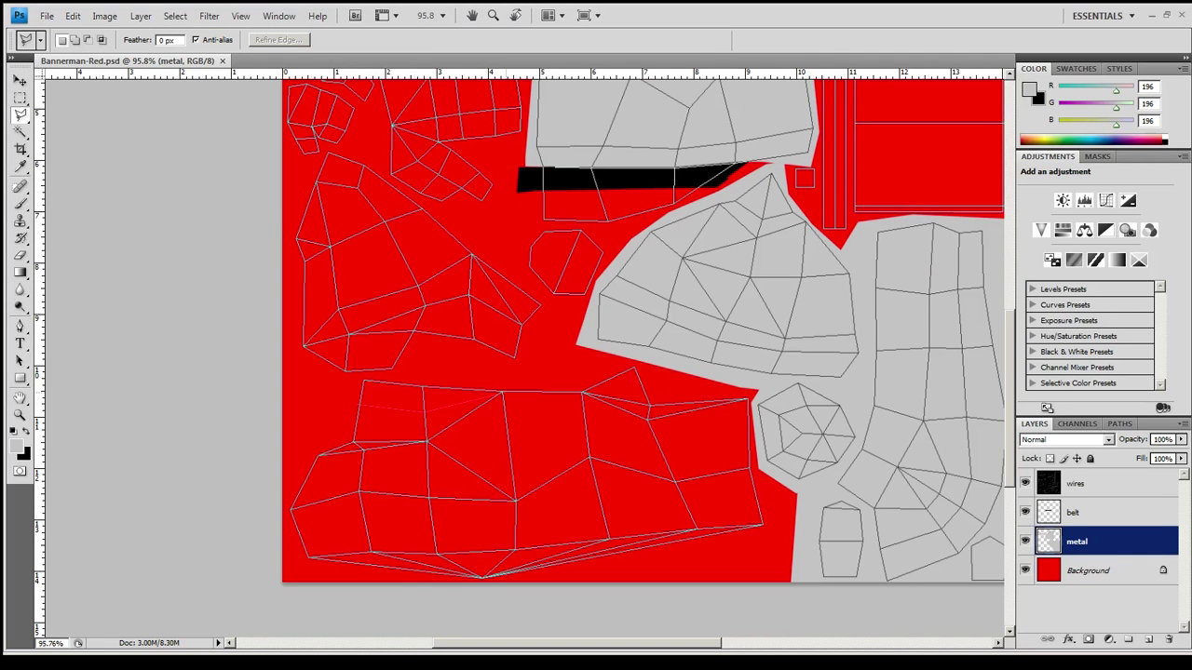
Fill the lower belt strip black on the belt layer and check it on the model.
{"action": "key", "text": "alt+bracketright"}
{"action": "key", "text": "alt+BackSpace"}
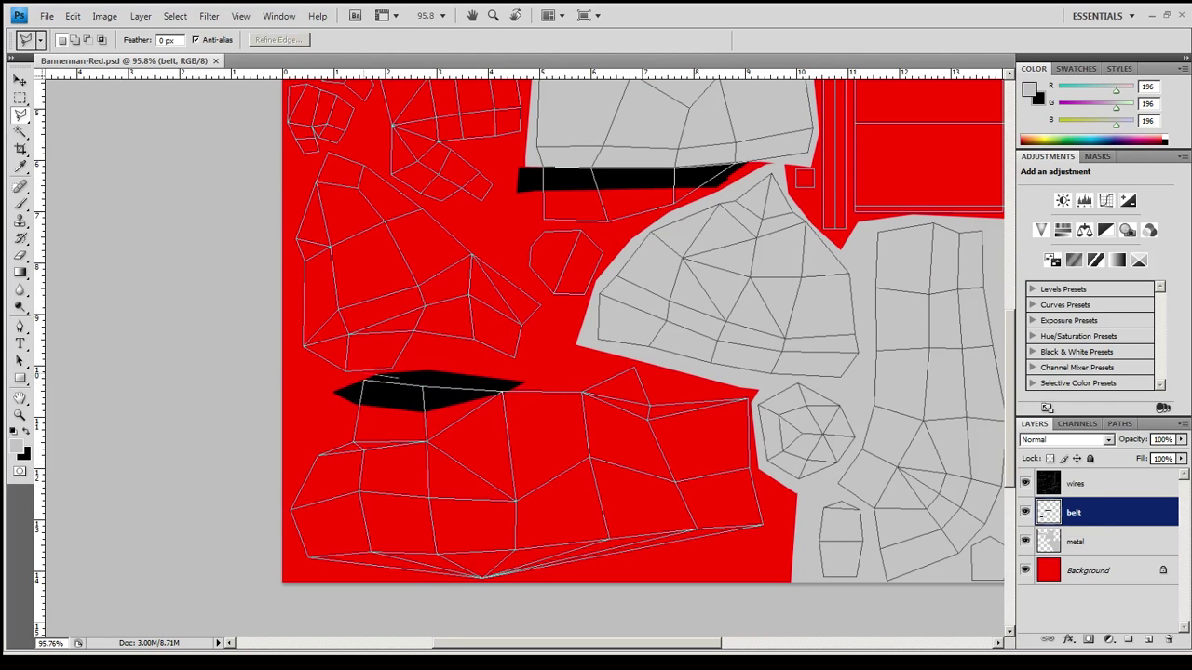
{"action": "key", "text": "alt+Tab"}
{"action": "scroll", "coordinate": [373, 280], "scroll_direction": "up", "scroll_amount": 3}
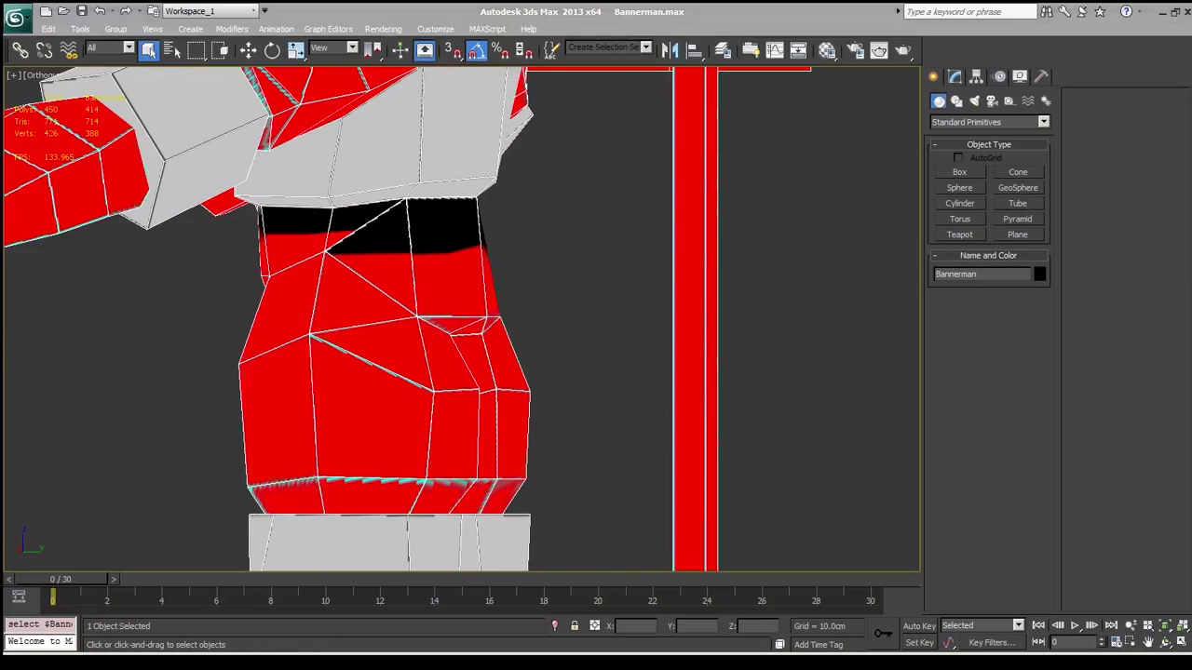
{"action": "key", "text": "alt+Tab"}
{"action": "key", "text": "alt+Tab"}
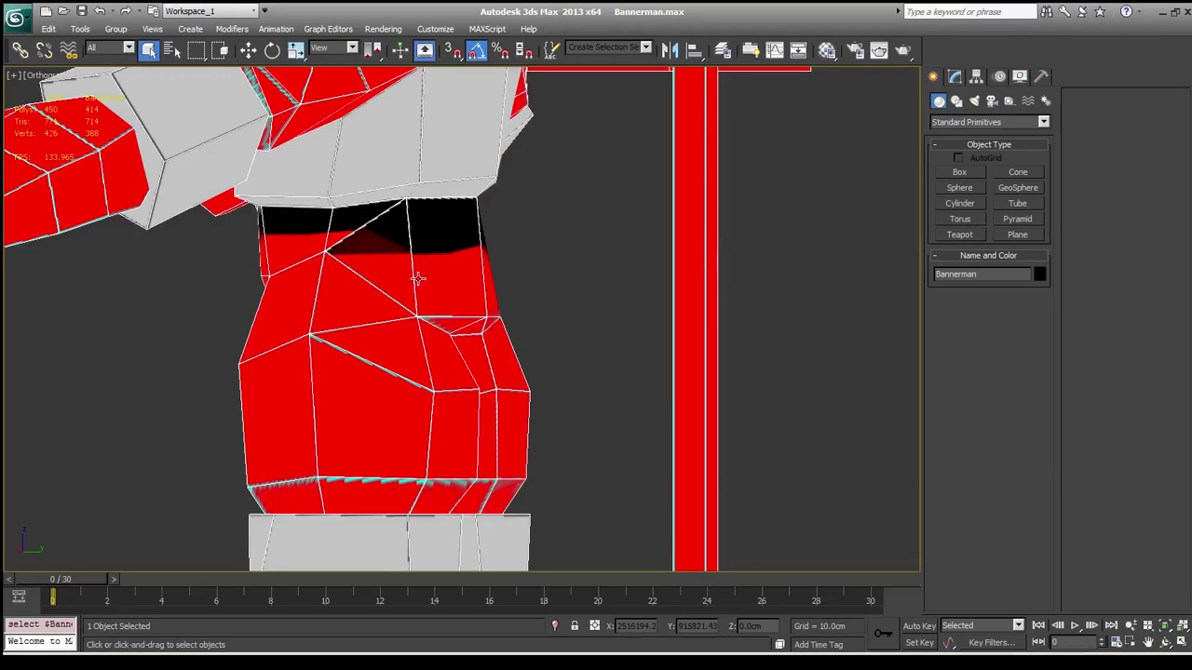
{"action": "scroll", "coordinate": [208, 121], "scroll_direction": "down", "scroll_amount": 2}
Nudge the belt strips downward, outline the upper strip, and recheck the waistband on the model.
{"action": "key", "text": "alt+Tab"}
{"action": "key", "text": "ctrl+shift+i"}
{"action": "key", "text": "Return"}
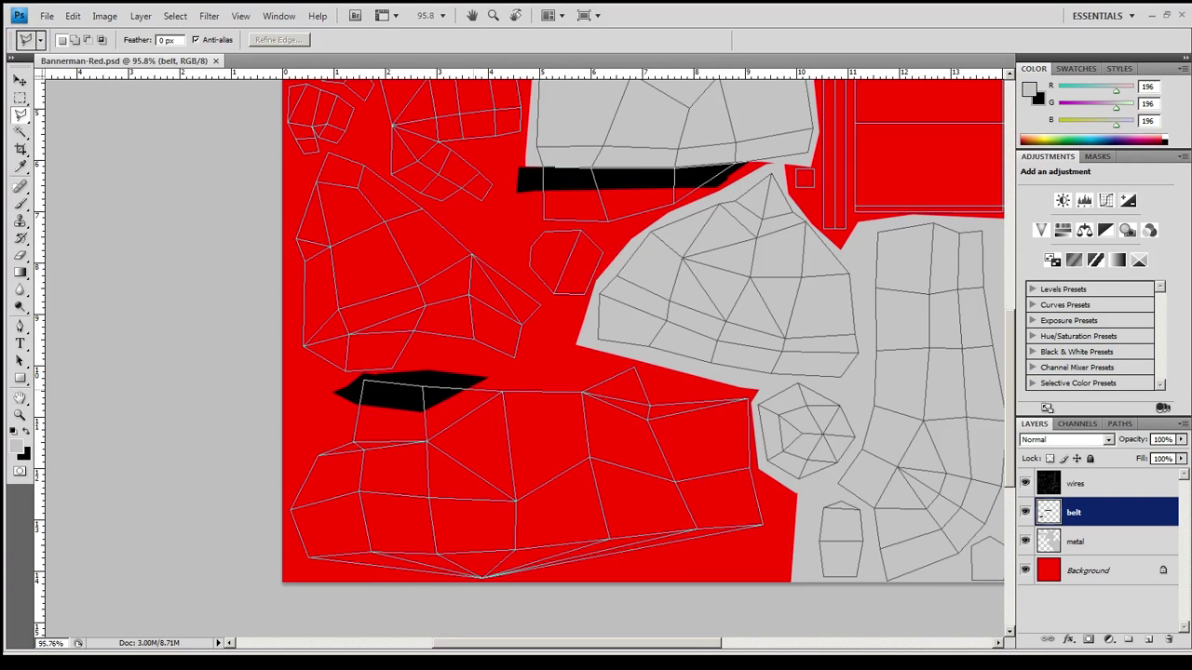
{"action": "key", "text": "alt+Tab"}
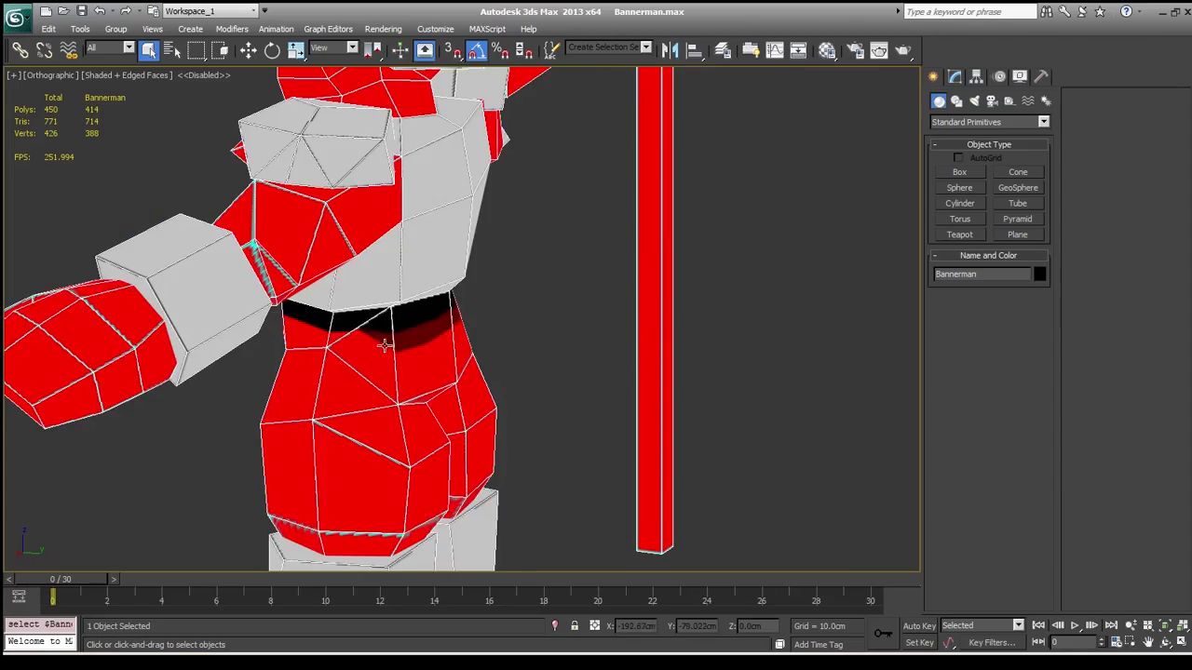
{"action": "scroll", "coordinate": [397, 320], "scroll_direction": "down", "scroll_amount": 3}
{"action": "key", "text": "alt+Tab"}
{"action": "key", "text": "ctrl+Down"}
{"action": "key", "text": "ctrl+Down"}
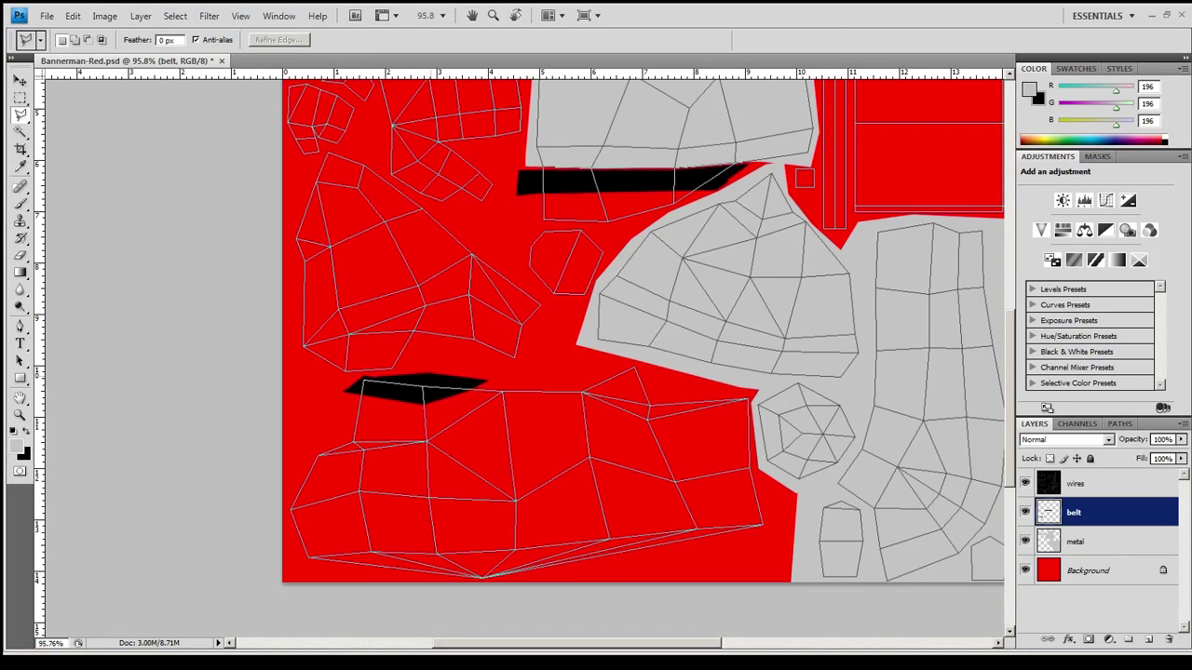
{"action": "key", "text": "ctrl+Down"}
{"action": "key", "text": "ctrl+Down"}
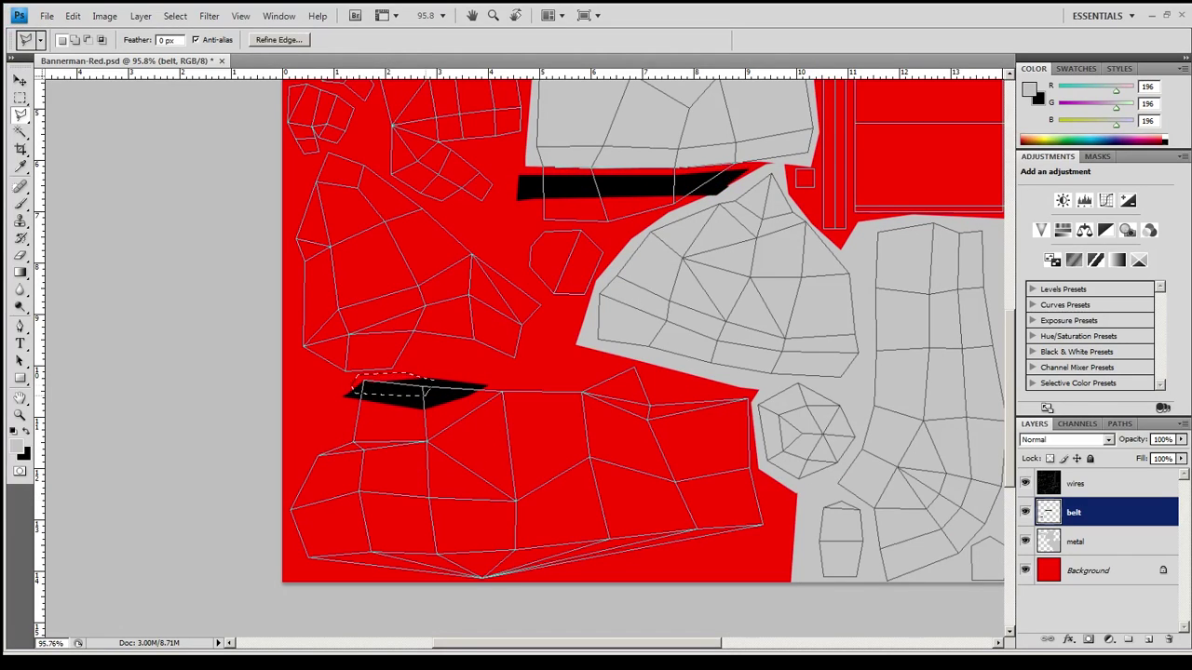
{"action": "scroll", "coordinate": [664, 186], "scroll_direction": "up", "scroll_amount": 1}
{"action": "scroll", "coordinate": [663, 186], "scroll_direction": "up", "scroll_amount": 2}
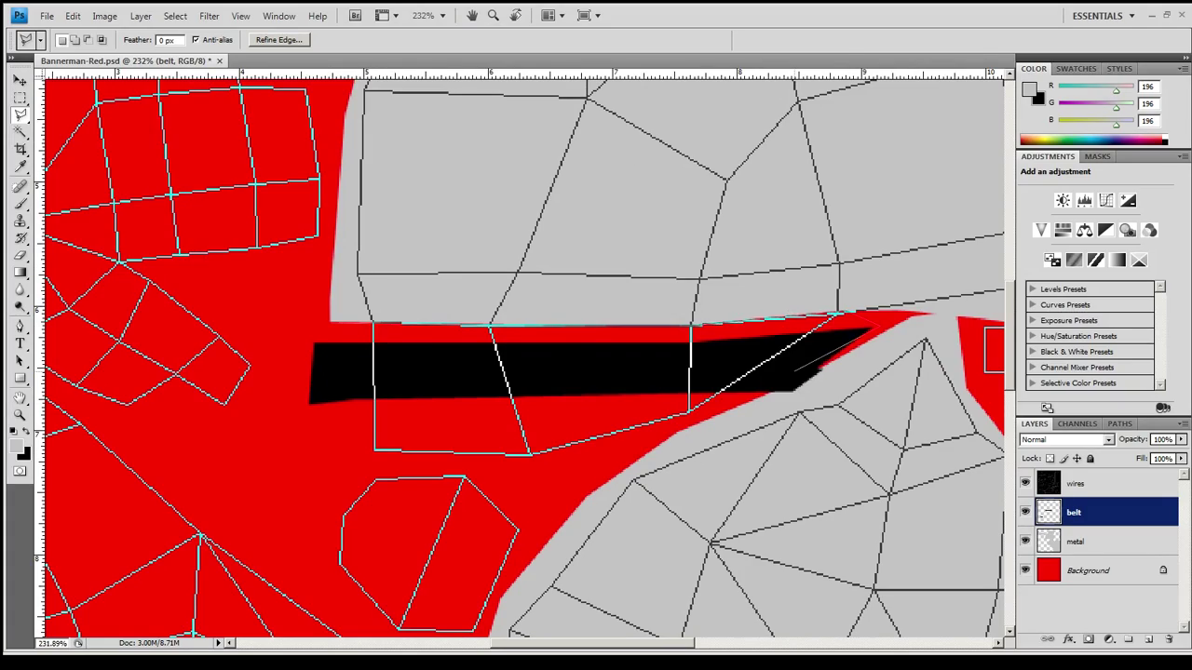
{"action": "double_click", "coordinate": [796, 370]}
{"action": "key", "text": "alt+Tab"}
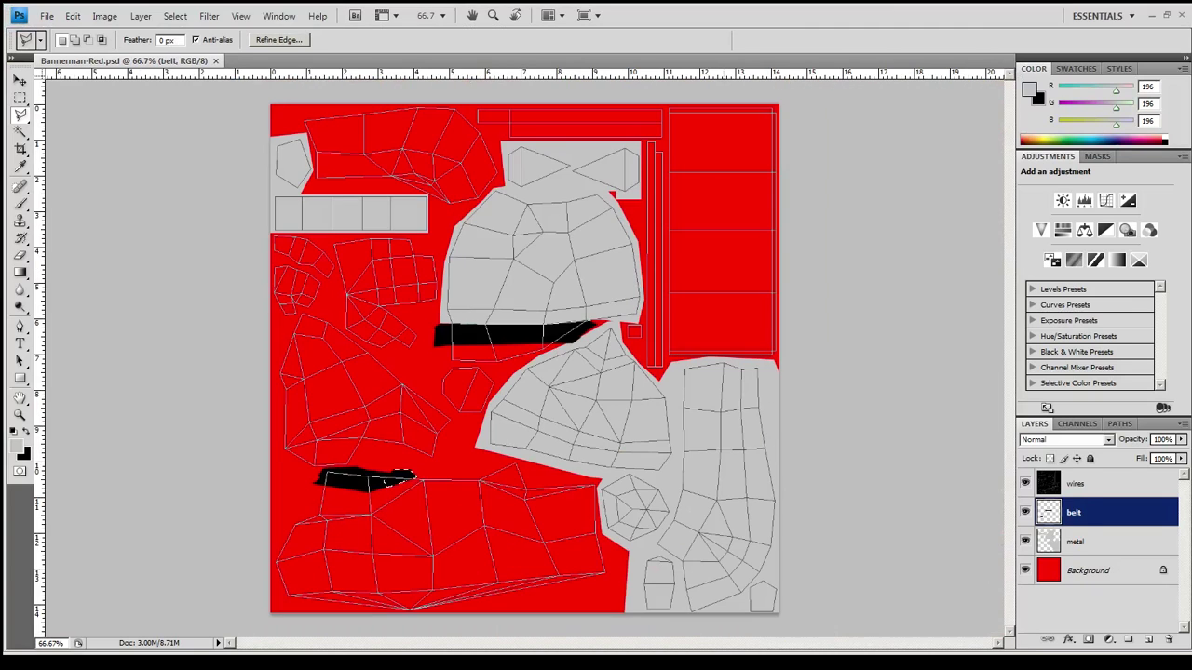
Create a 'pants' layer below metal and fill the pants islands dark brown (RGB 109,35,15).
{"action": "key", "text": "ctrl+shift+alt+n"}
{"action": "key", "text": "ctrl+bracketleft"}
{"action": "key", "text": "ctrl+bracketleft"}
{"action": "type", "text": "pants"}
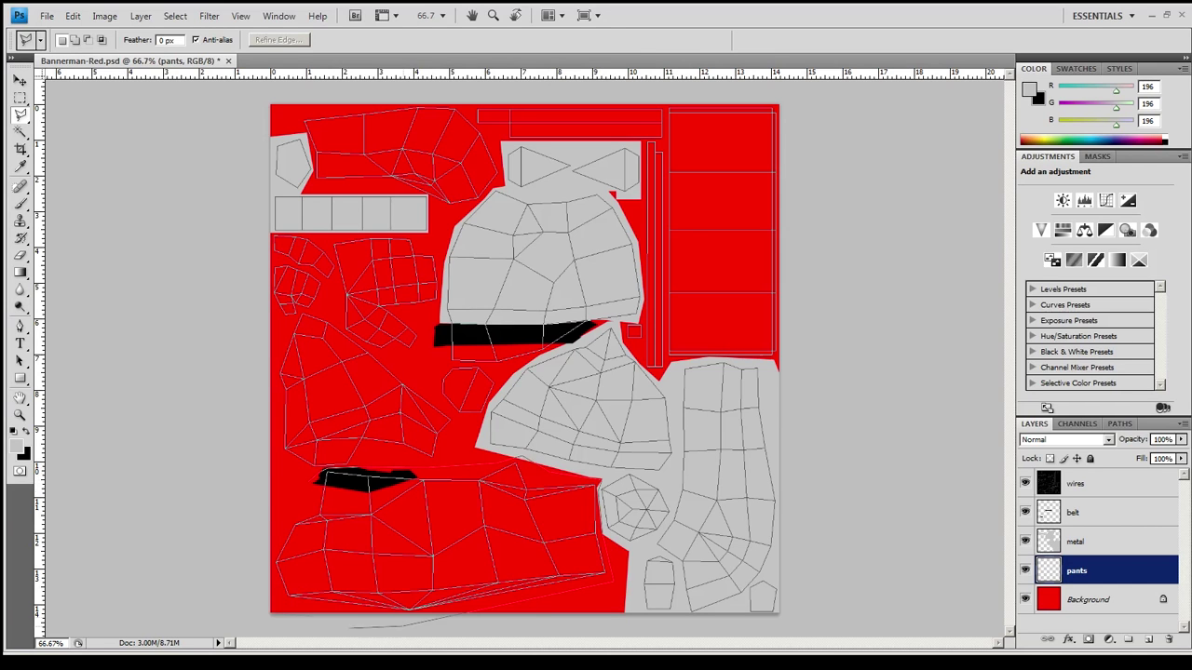
{"action": "double_click", "coordinate": [349, 627]}
{"action": "left_click", "coordinate": [15, 446]}
{"action": "left_click", "coordinate": [562, 266]}
{"action": "left_click", "coordinate": [748, 155]}
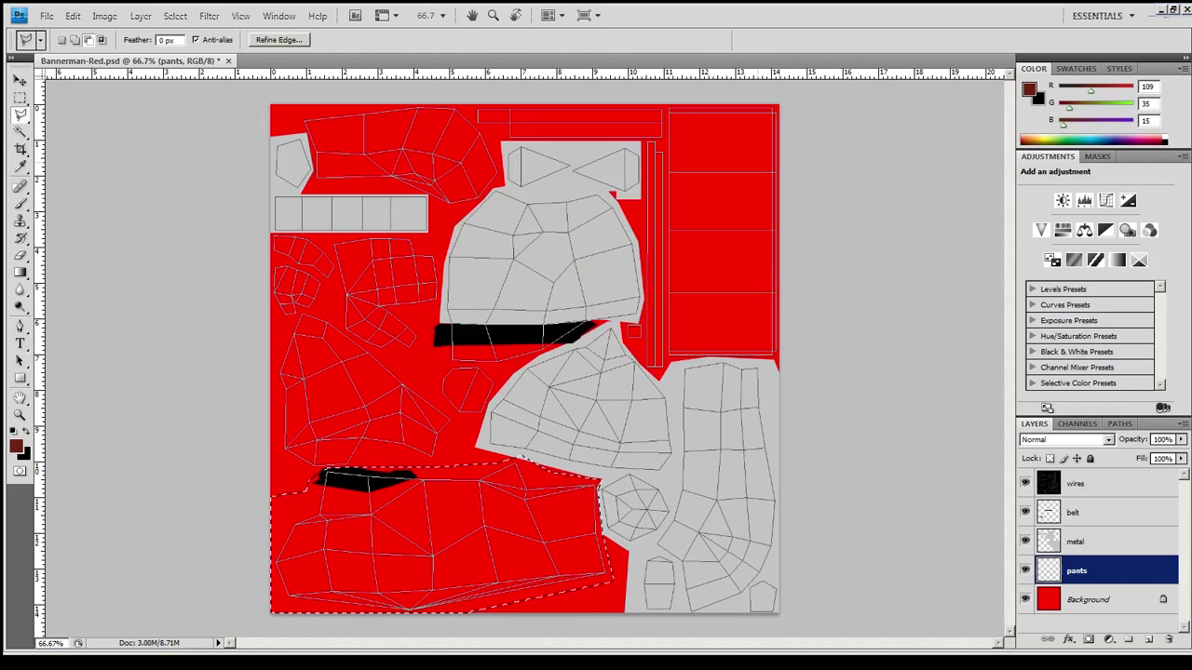
{"action": "key", "text": "alt+BackSpace"}
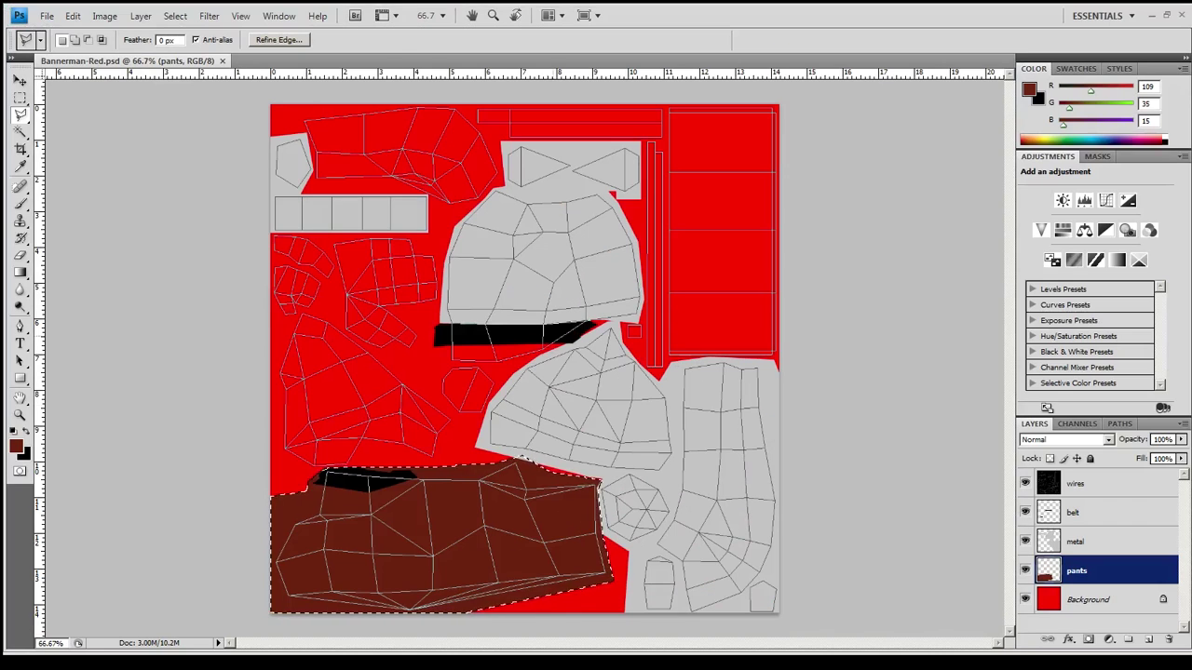
Return to the metal layer, deselect, and inspect the brown pants on the model.
{"action": "key", "text": "alt+bracketright"}
{"action": "key", "text": "ctrl+d"}
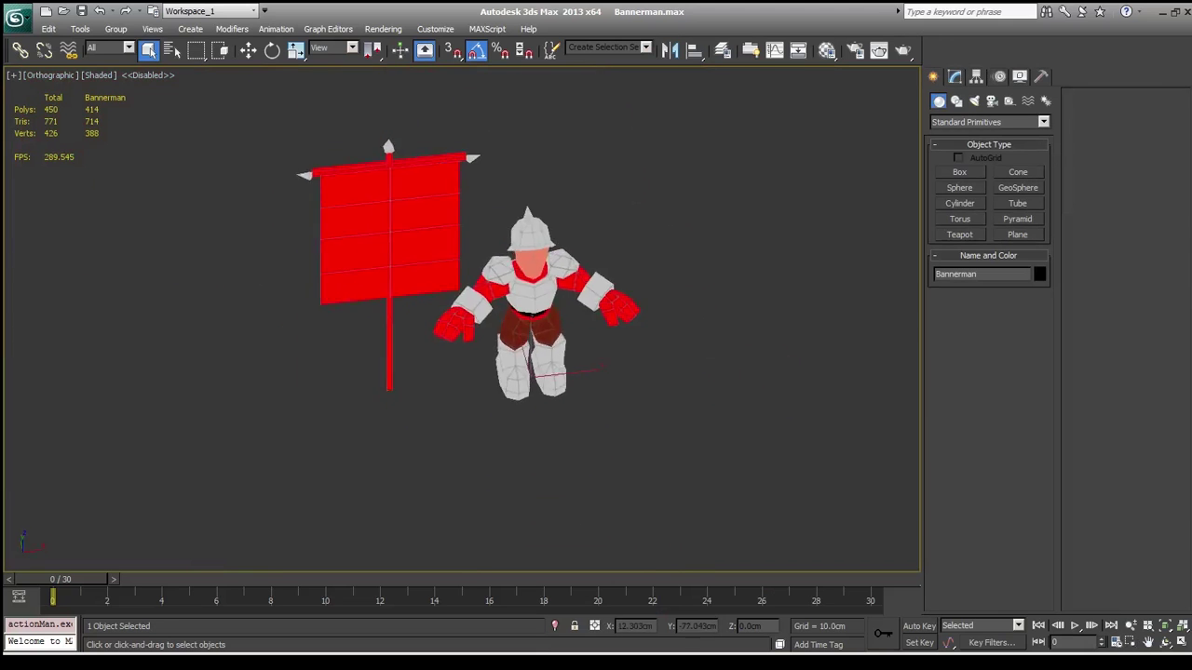
{"action": "scroll", "coordinate": [461, 368], "scroll_direction": "up", "scroll_amount": 3}
{"action": "left_click_drag", "start_coordinate": [521, 368], "coordinate": [461, 368]}
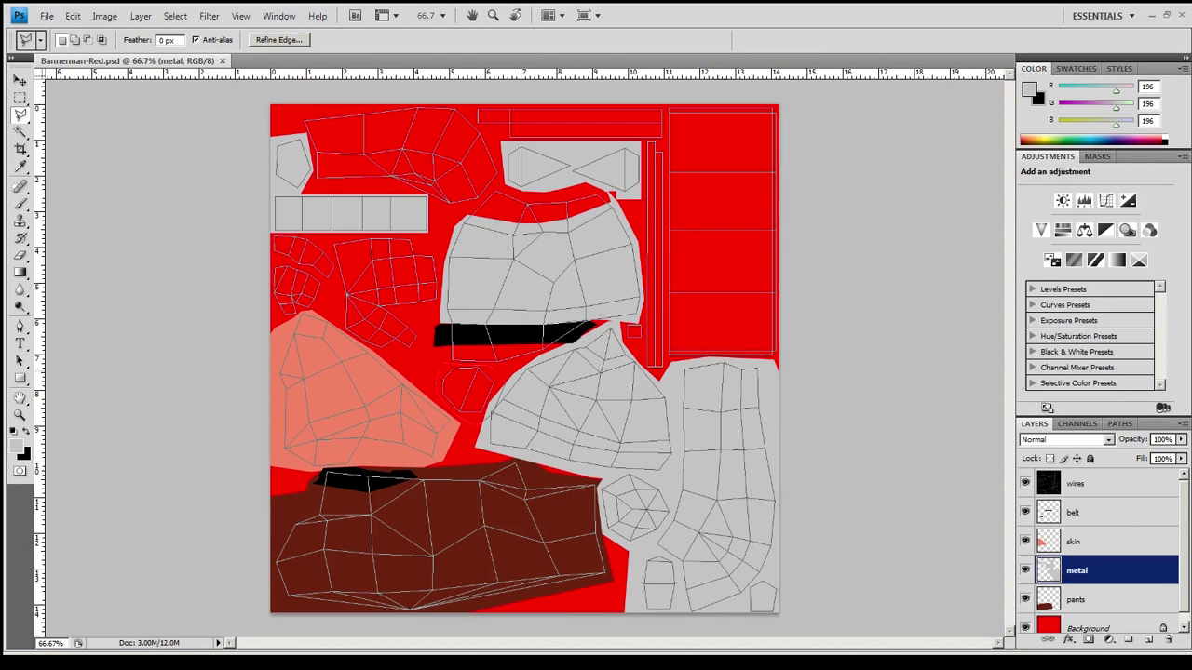
Fill the selected shape grey, then add a new 'shadow' layer.
{"action": "key", "text": "alt+BackSpace"}
{"action": "key", "text": "ctrl+d"}
{"action": "key", "text": "ctrl+shift+alt+n"}
{"action": "type", "text": "shadow"}
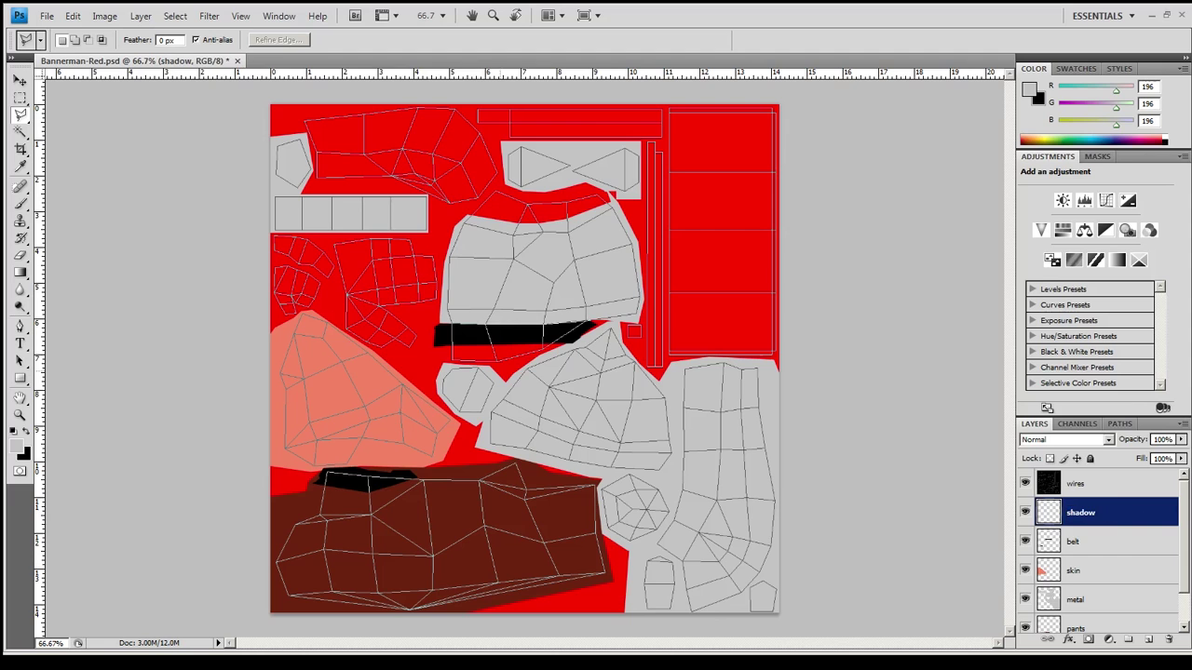
Fill the small hexagonal island black and set the shadow layer to Overlay blending.
{"action": "scroll", "coordinate": [517, 393], "scroll_direction": "up", "scroll_amount": 2}
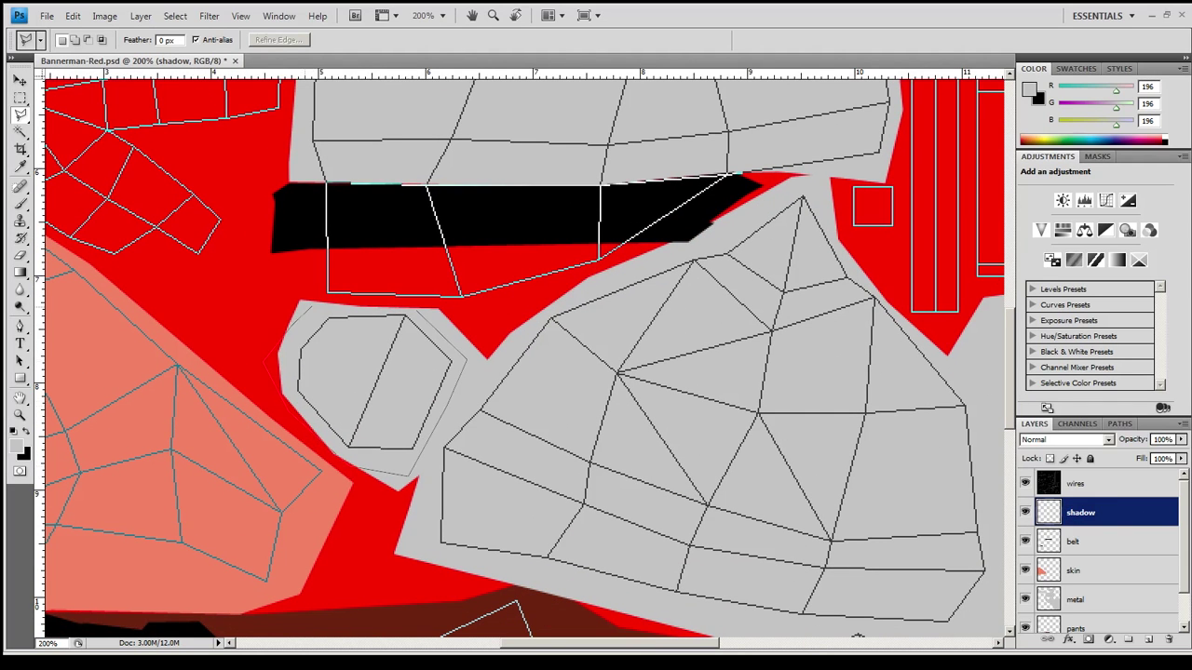
{"action": "left_click", "coordinate": [300, 305]}
{"action": "key", "text": "alt+BackSpace"}
{"action": "key", "text": "2"}
{"action": "key", "text": "5"}
{"action": "left_click", "coordinate": [1066, 440]}
{"action": "left_click", "coordinate": [1071, 253]}
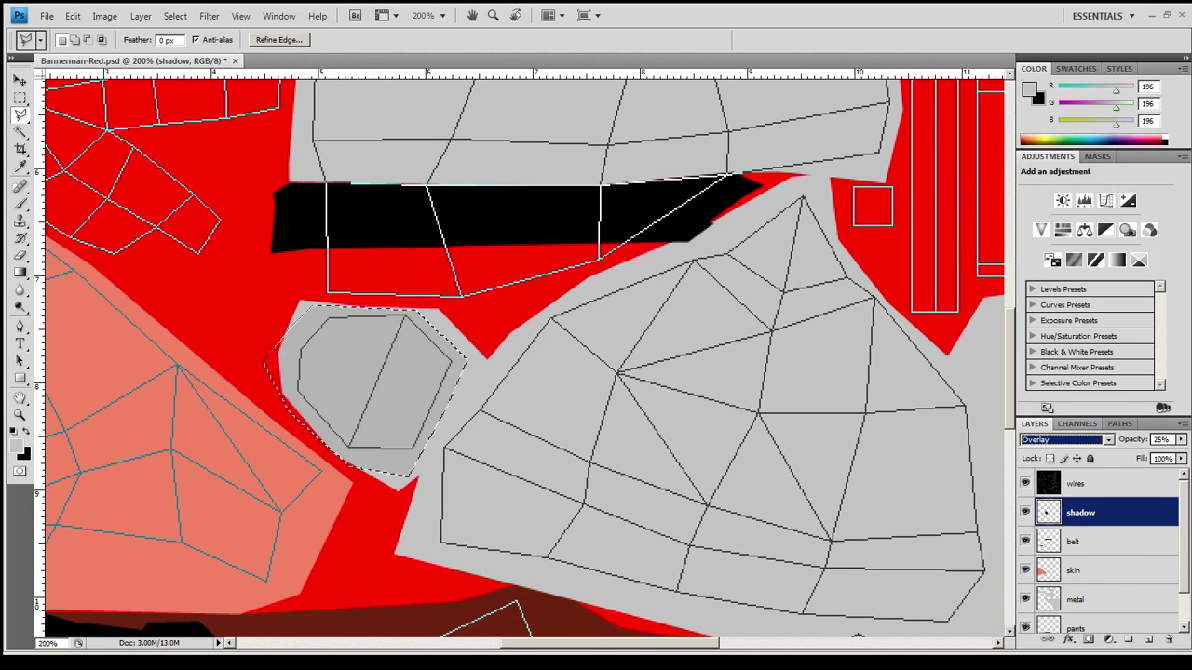
{"action": "key", "text": "0"}
{"action": "scroll", "coordinate": [525, 354], "scroll_direction": "down", "scroll_amount": 5}
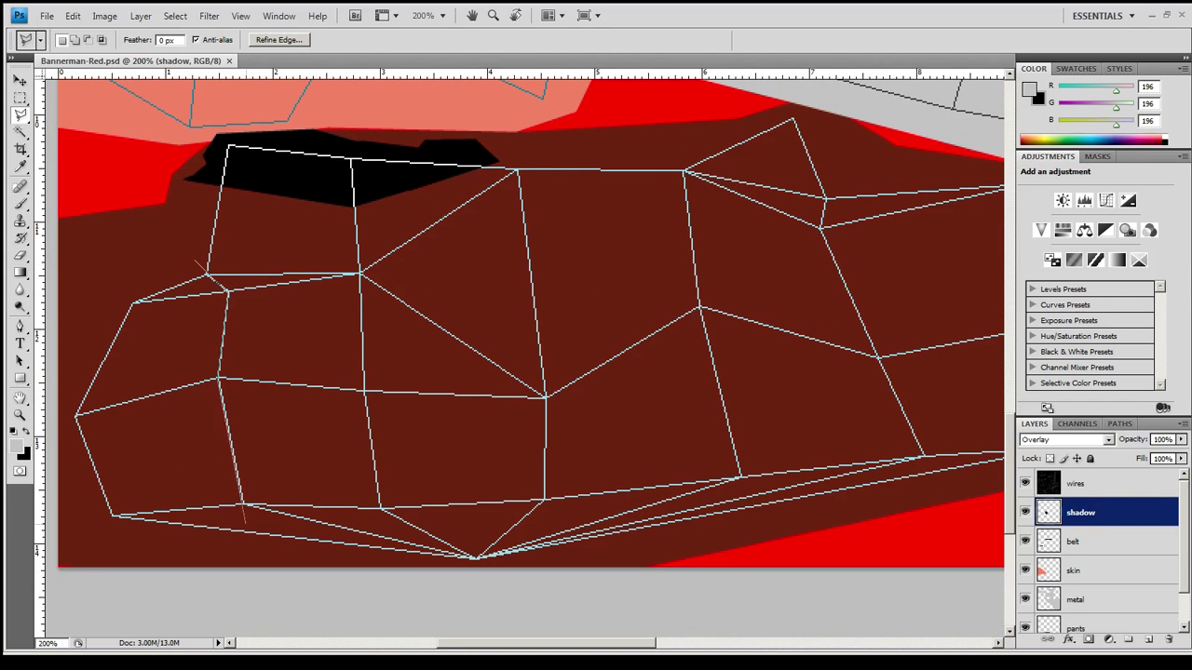
Shade the left pant piece black and set the shadow layer to 50% opacity.
{"action": "left_click", "coordinate": [203, 270]}
{"action": "key", "text": "alt+BackSpace"}
{"action": "key", "text": "ctrl+BackSpace"}
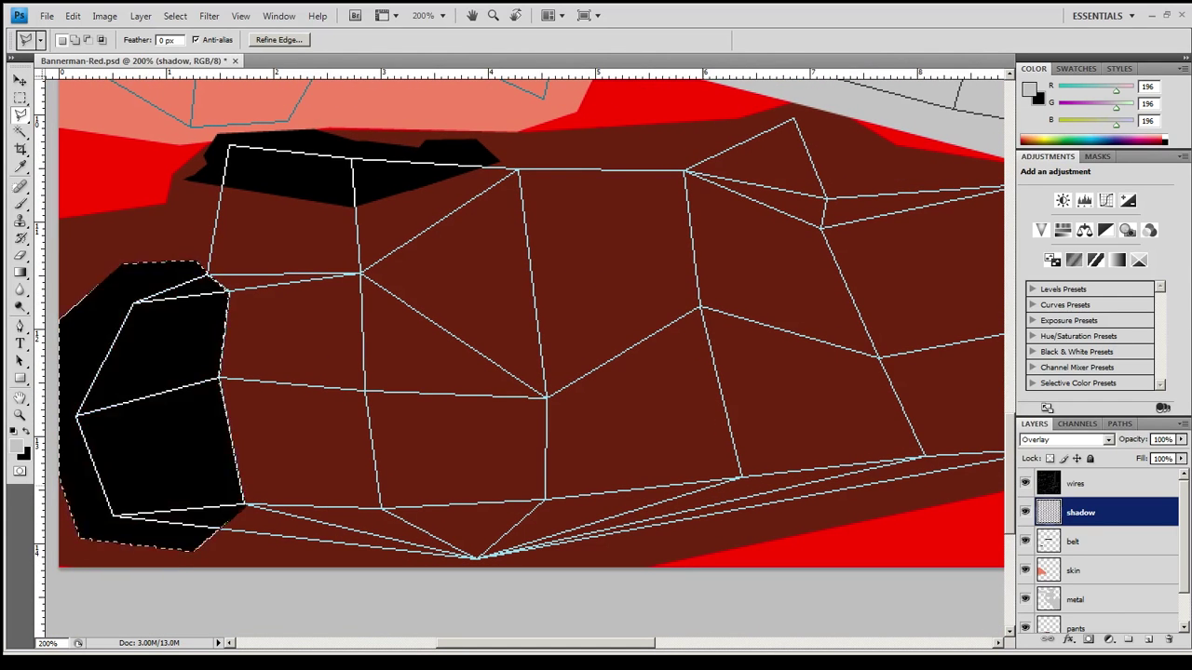
{"action": "scroll", "coordinate": [531, 354], "scroll_direction": "up", "scroll_amount": 3}
{"action": "left_click", "coordinate": [1067, 440]}
{"action": "left_click", "coordinate": [1062, 80]}
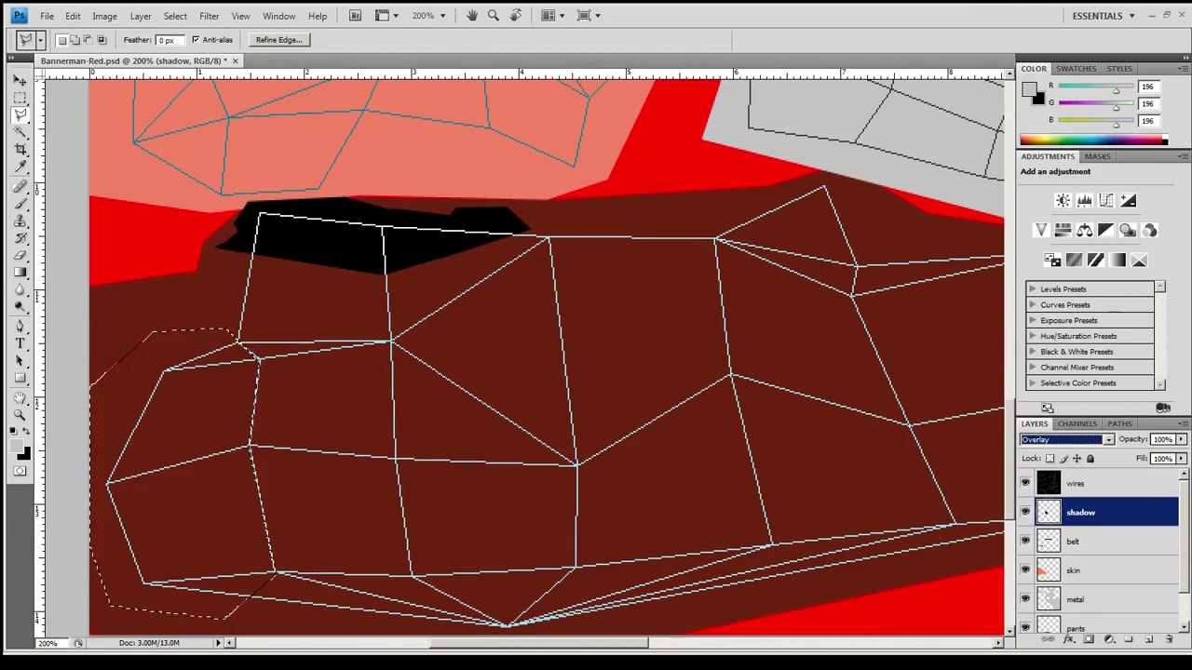
{"action": "key", "text": "ctrl+BackSpace"}
{"action": "key", "text": "shift+alt+o"}
{"action": "key", "text": "5"}
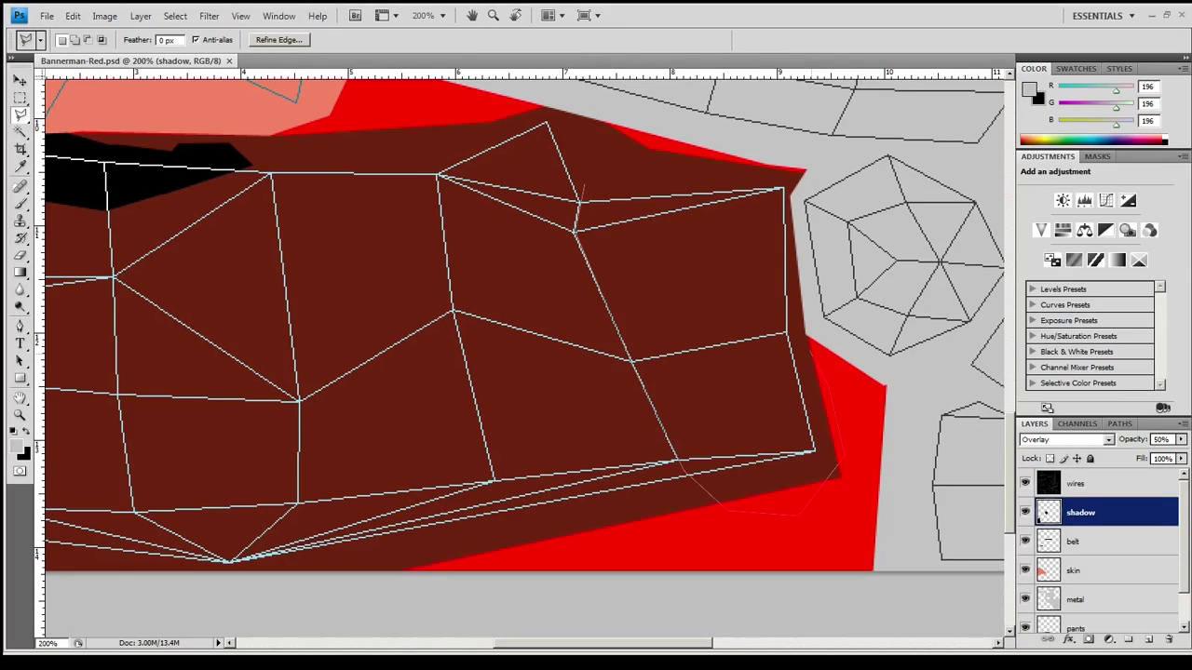
Add shadow fills on the right pant piece and the torso piece, then deselect.
{"action": "left_click", "coordinate": [582, 191]}
{"action": "key", "text": "ctrl+BackSpace"}
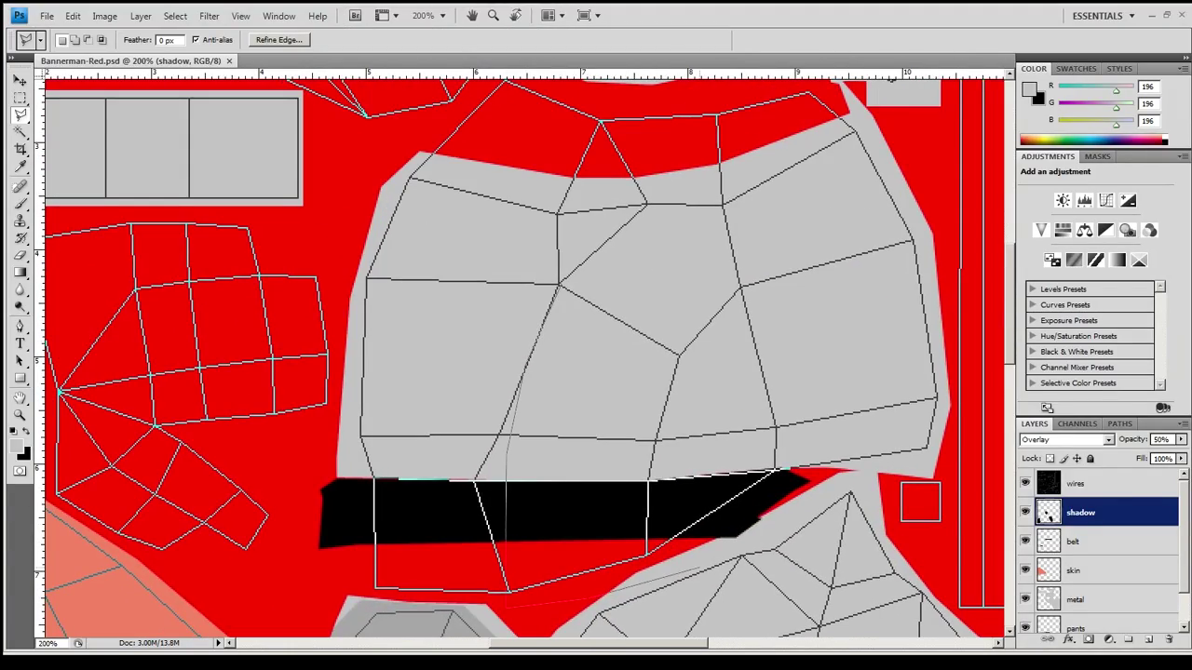
{"action": "double_click", "coordinate": [610, 276]}
{"action": "key", "text": "ctrl+BackSpace"}
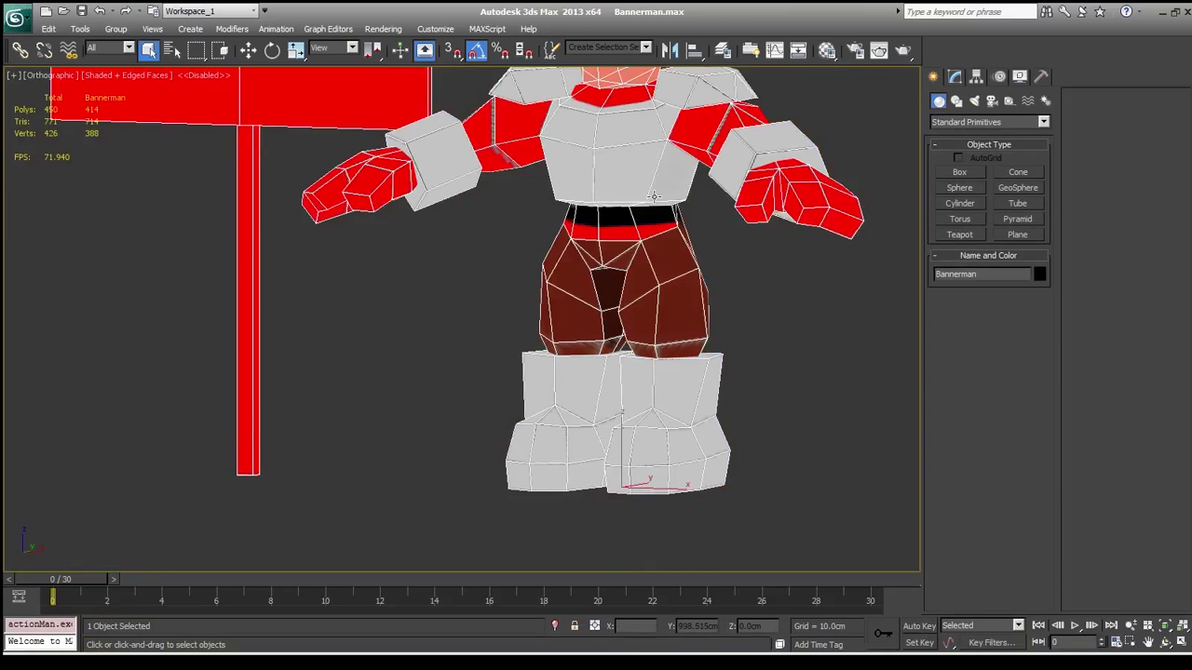
{"action": "key", "text": "ctrl+d"}
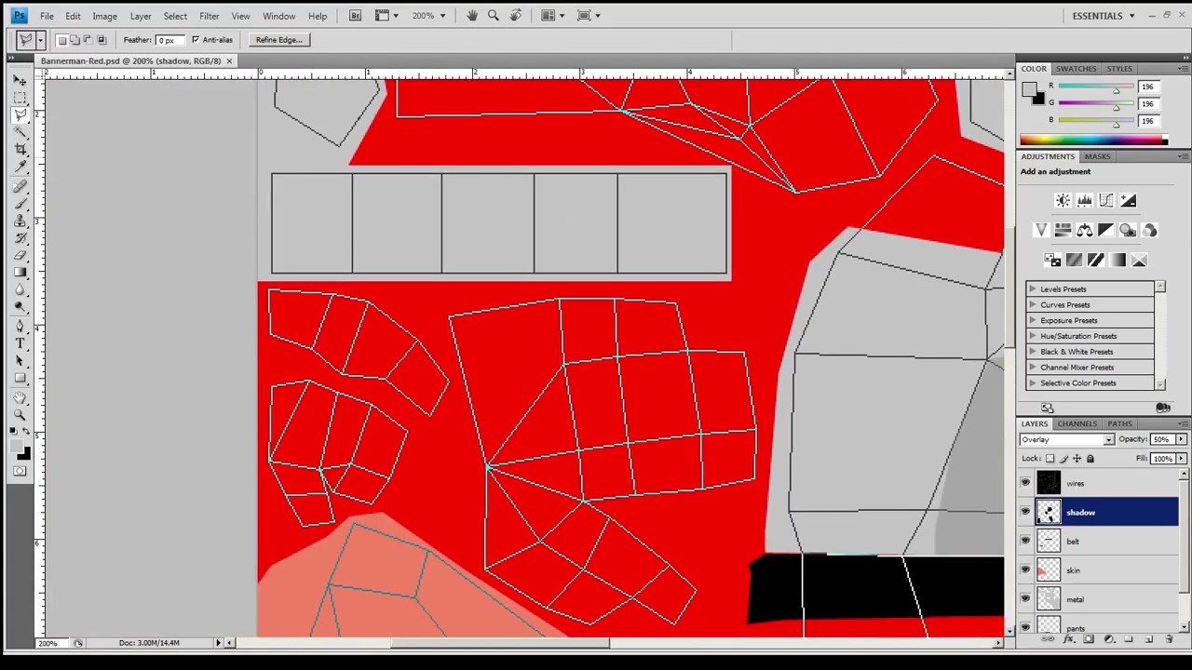
Fill a rectangular selection with darker shadow and deselect it.
{"action": "key", "text": "m"}
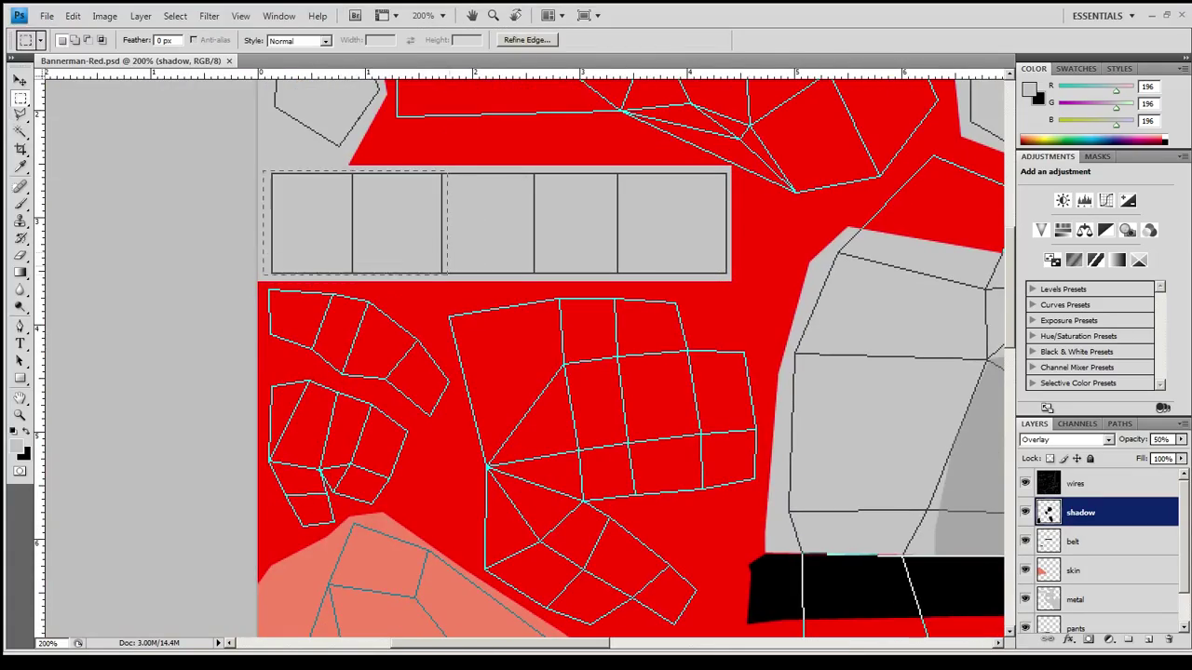
{"action": "key", "text": "ctrl+BackSpace"}
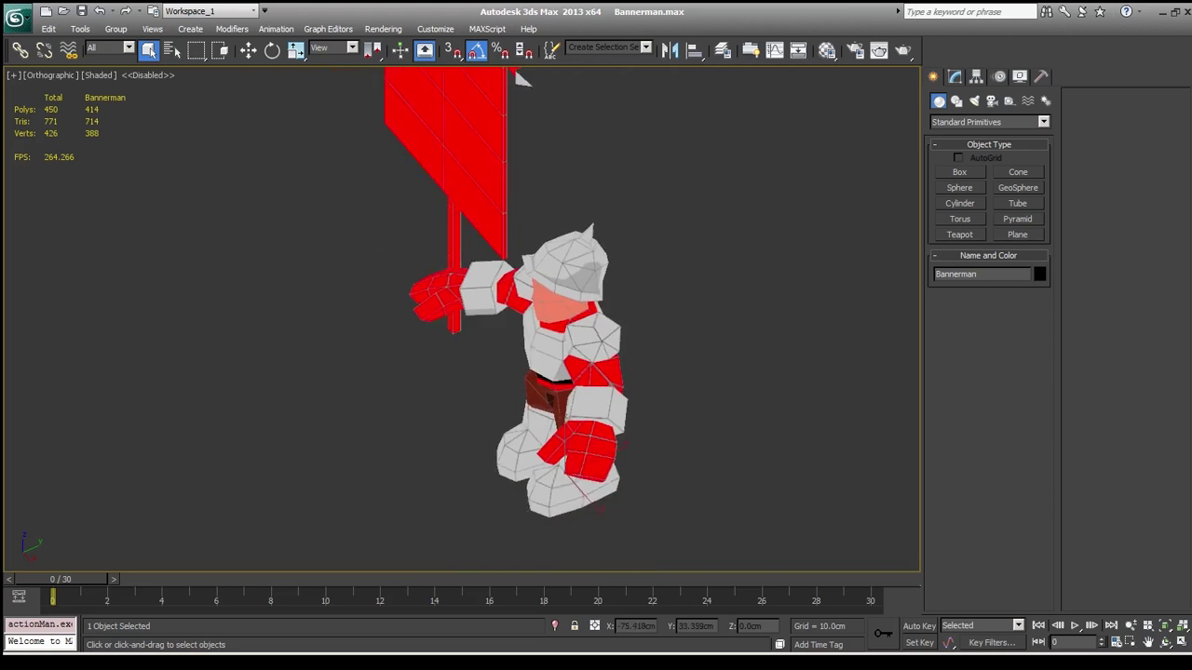
{"action": "key", "text": "ctrl+d"}
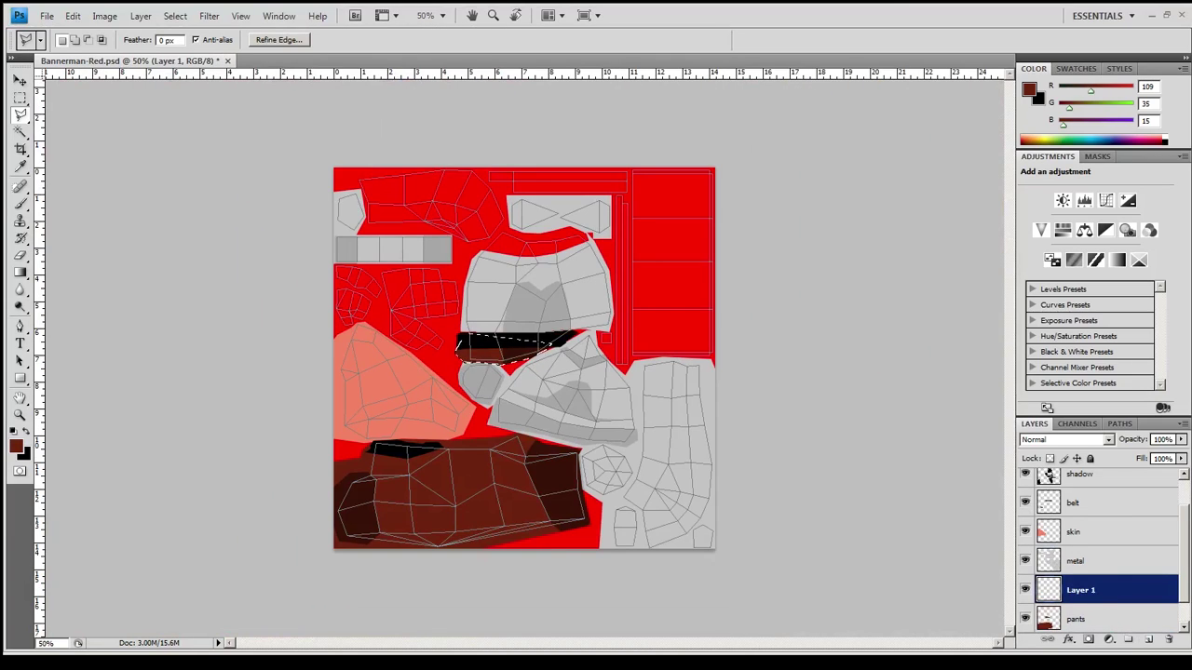
{"action": "type", "text": "banner"}
Pick an orange-brown colour and fill the horizontal flagpole strip with it.
{"action": "key", "text": "m"}
{"action": "left_click", "coordinate": [16, 446]}
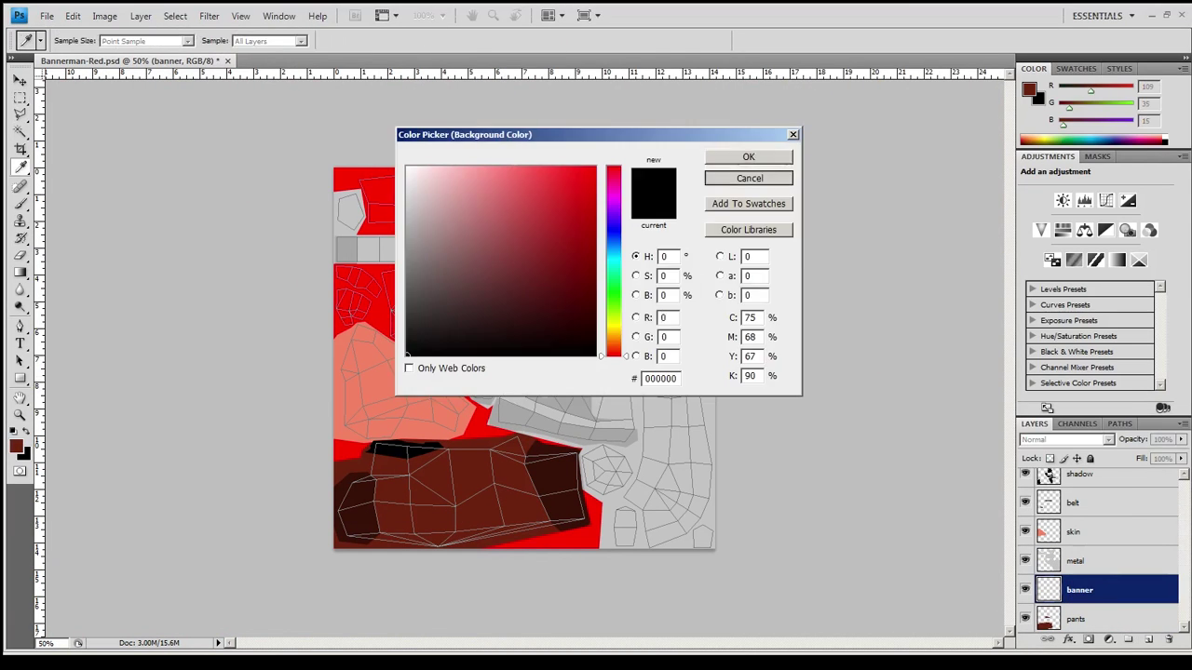
{"action": "left_click", "coordinate": [566, 271]}
{"action": "left_click", "coordinate": [748, 155]}
{"action": "left_click_drag", "start_coordinate": [568, 158], "coordinate": [652, 158]}
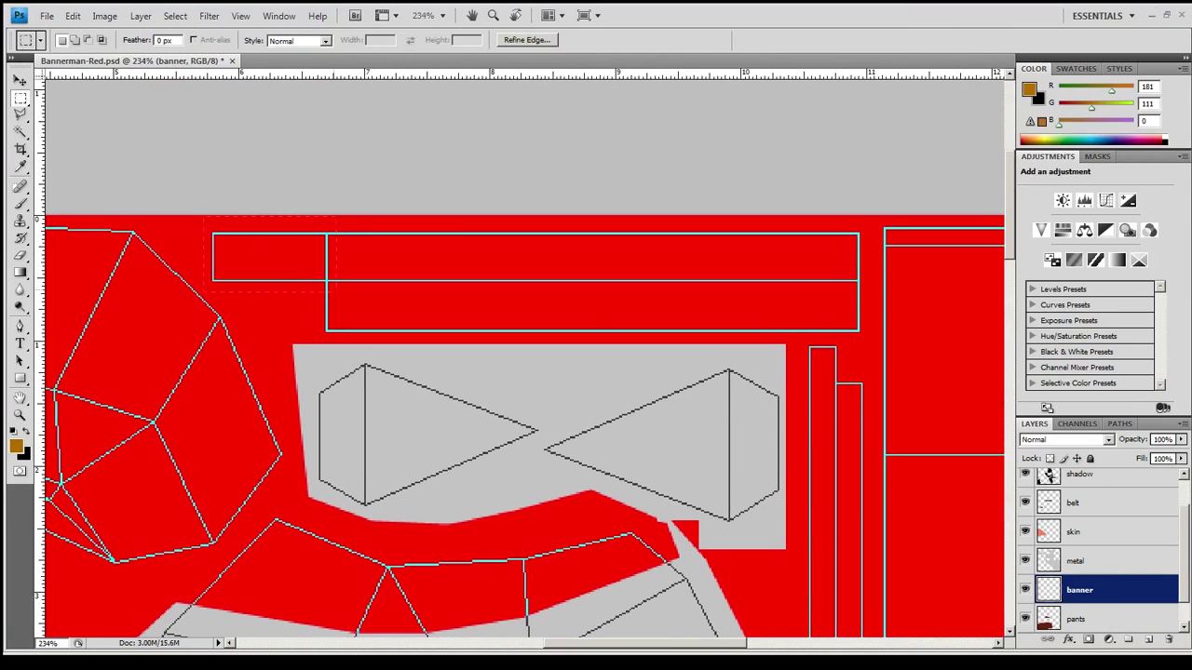
{"action": "left_click_drag", "start_coordinate": [205, 217], "coordinate": [333, 292]}
{"action": "key", "text": "alt+BackSpace"}
Fill the vertical flagpole strips orange-brown as well.
{"action": "scroll", "coordinate": [522, 373], "scroll_direction": "down", "scroll_amount": 3}
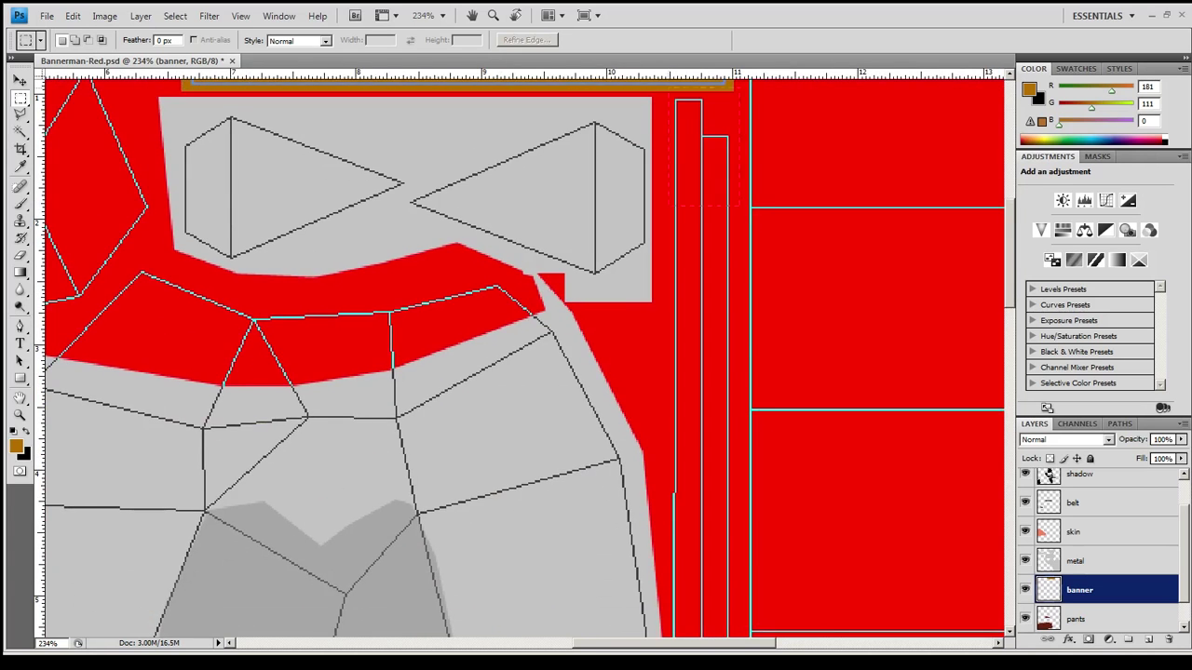
{"action": "left_click_drag", "start_coordinate": [669, 93], "coordinate": [737, 539]}
{"action": "key", "text": "alt+BackSpace"}
{"action": "key", "text": "alt+BackSpace"}
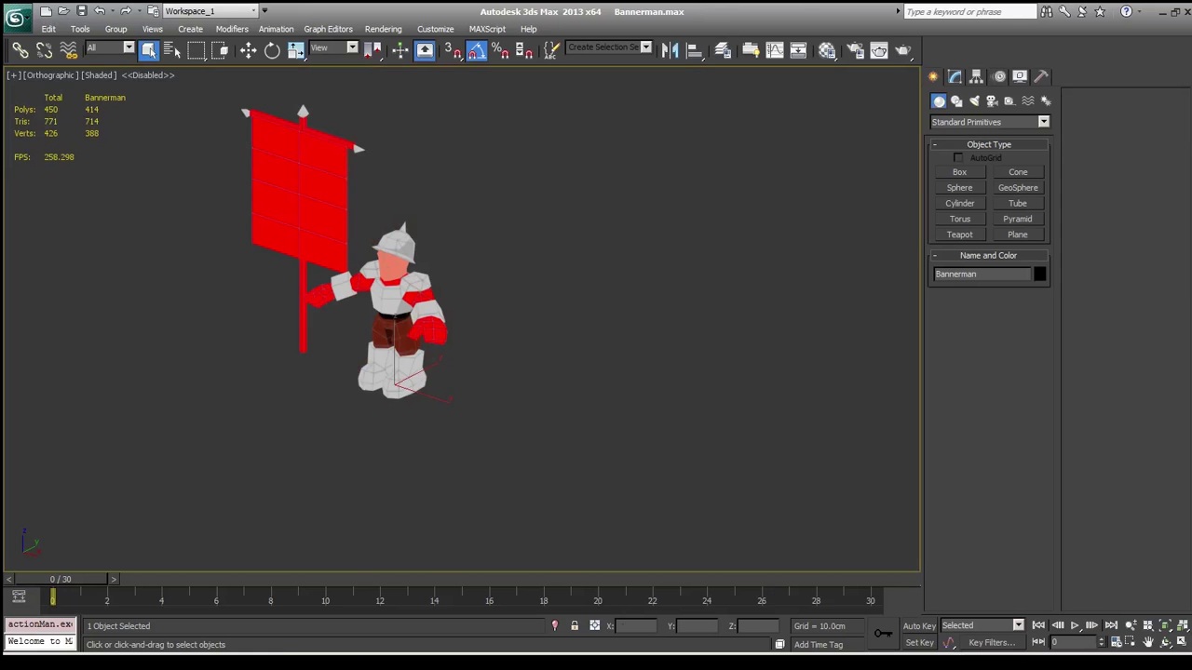
{"action": "scroll", "coordinate": [401, 298], "scroll_direction": "up", "scroll_amount": 3}
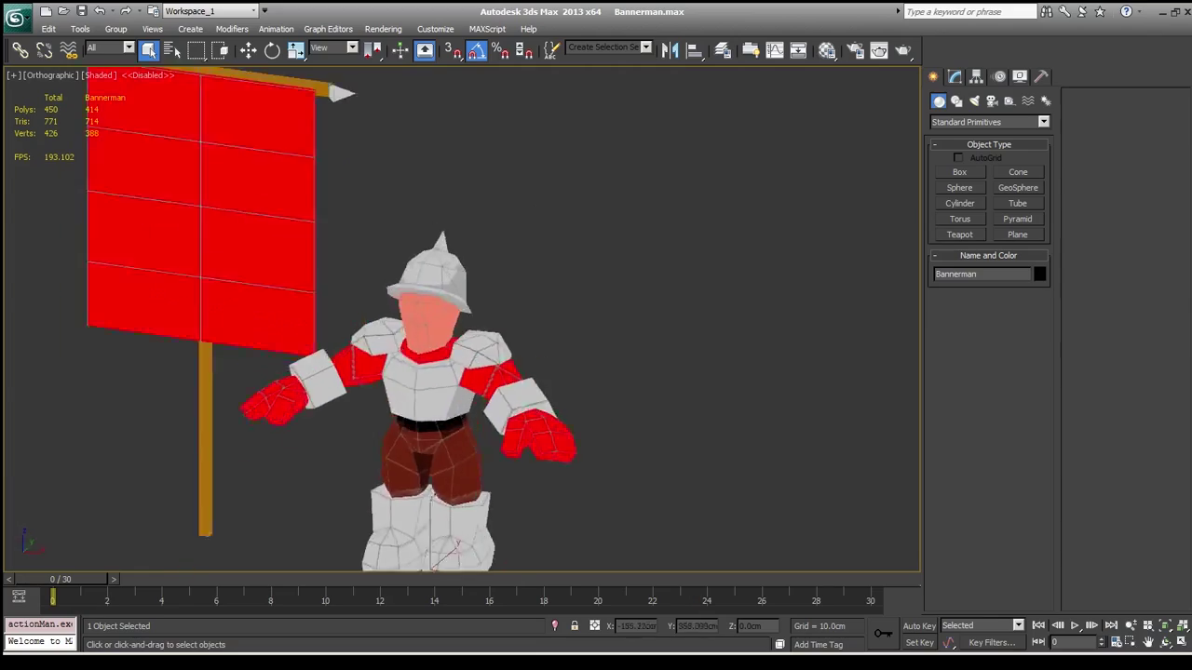
{"action": "scroll", "coordinate": [401, 298], "scroll_direction": "up", "scroll_amount": 2}
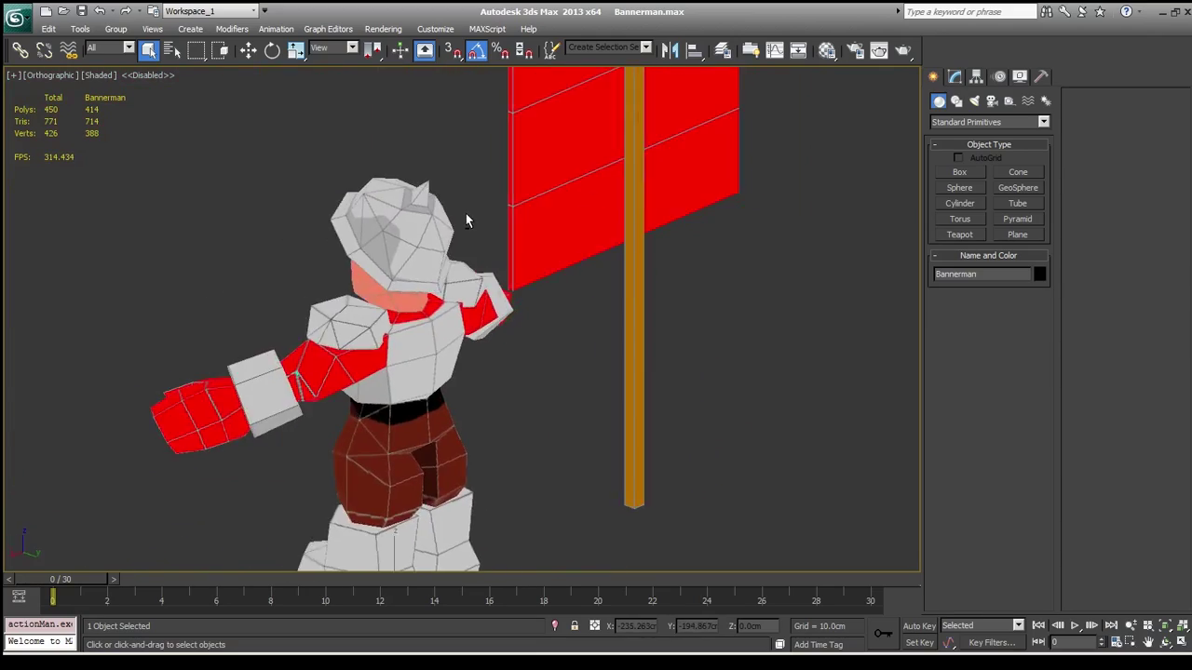
Shade the area around the pentagon and the left boot shape on the shadow layer.
{"action": "left_click_drag", "start_coordinate": [465, 213], "coordinate": [521, 224]}
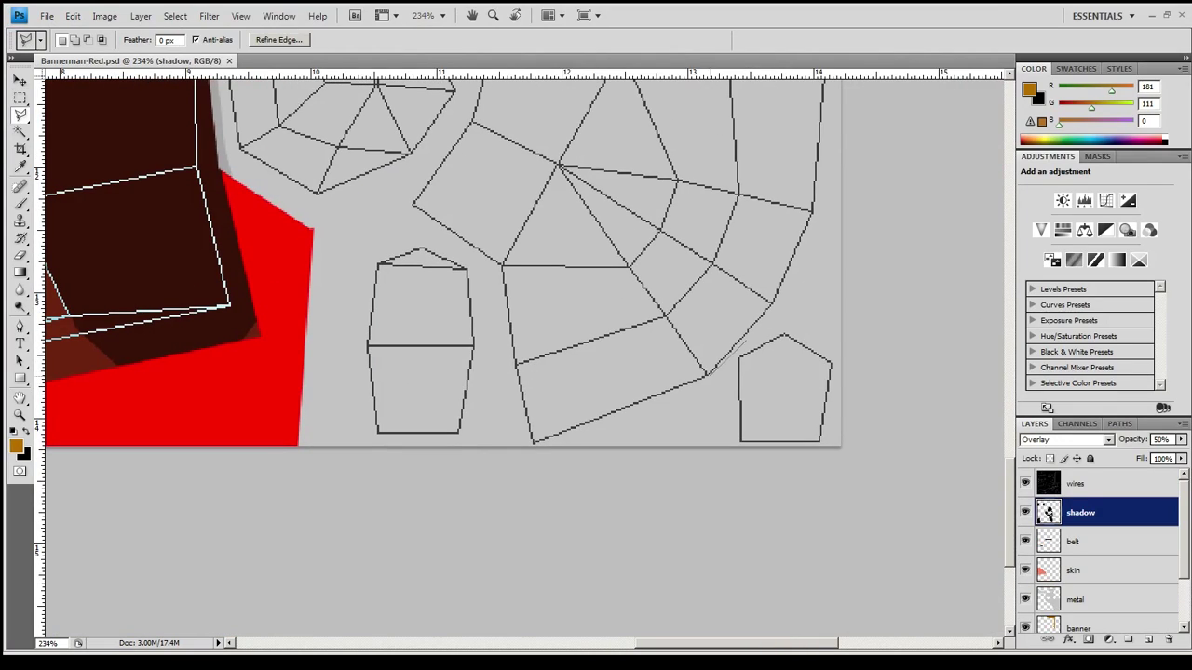
{"action": "key", "text": "ctrl+BackSpace"}
{"action": "left_click", "coordinate": [414, 234]}
{"action": "key", "text": "ctrl+BackSpace"}
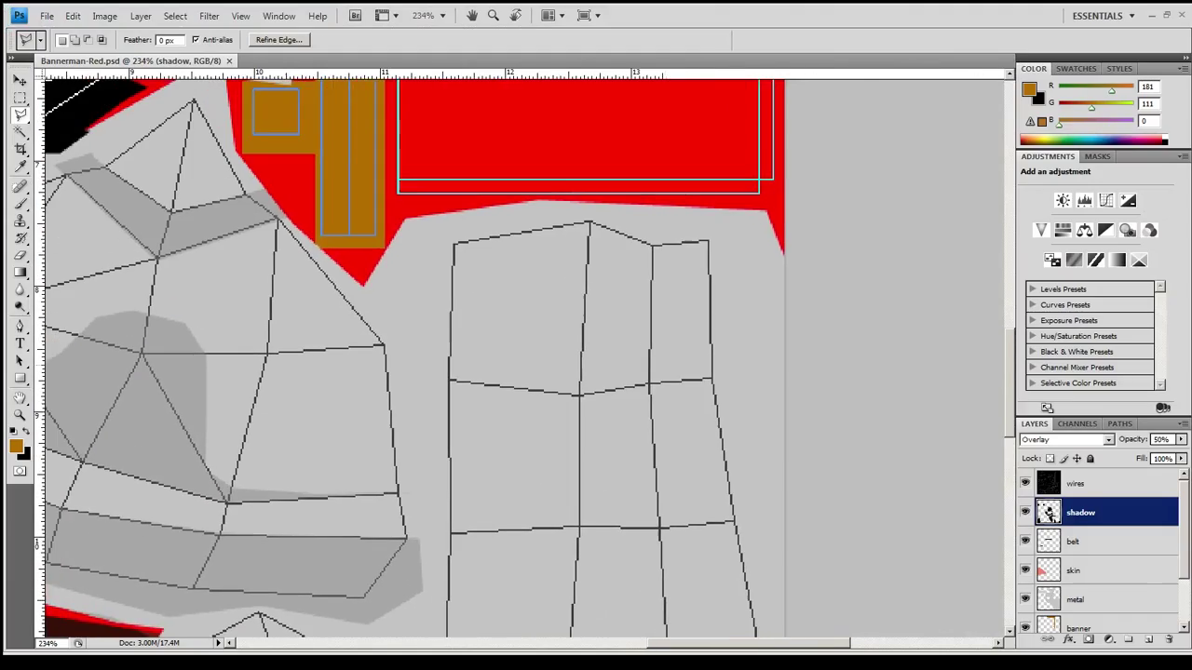
Set the shadow layer to Multiply at 25% and darken the crossbar and vertical pole strips.
{"action": "key", "text": "m"}
{"action": "left_click_drag", "start_coordinate": [769, 210], "coordinate": [775, 180]}
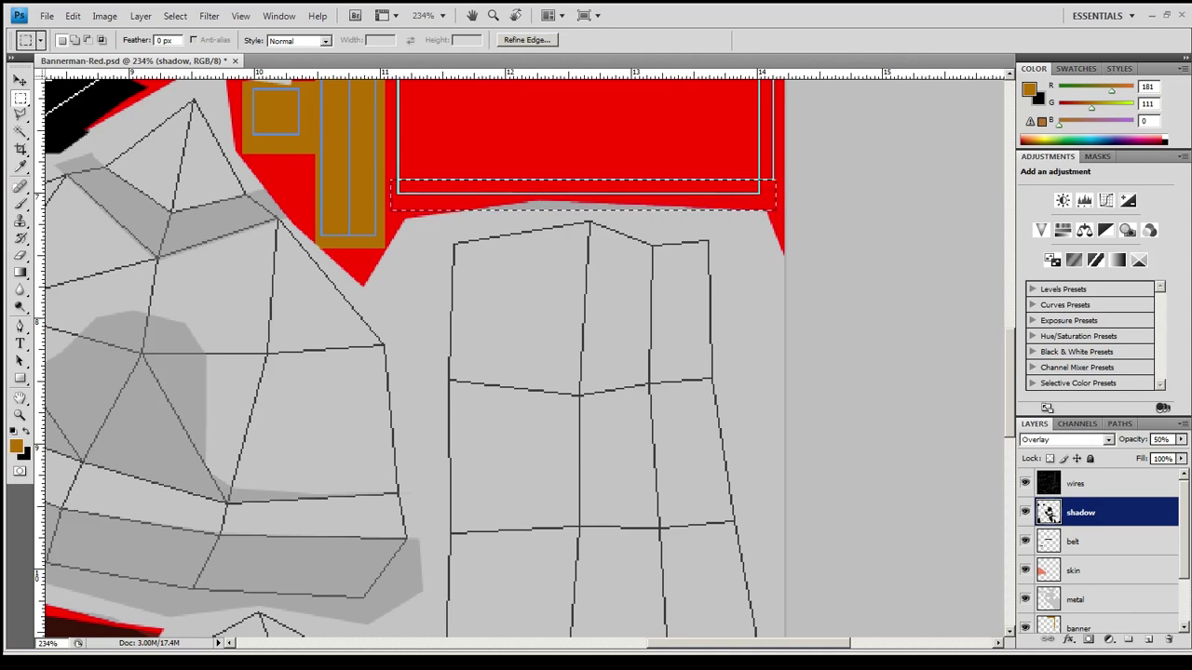
{"action": "key", "text": "alt+shift+m"}
{"action": "key", "text": "2"}
{"action": "key", "text": "5"}
{"action": "key", "text": "ctrl+minus"}
{"action": "key", "text": "ctrl+minus"}
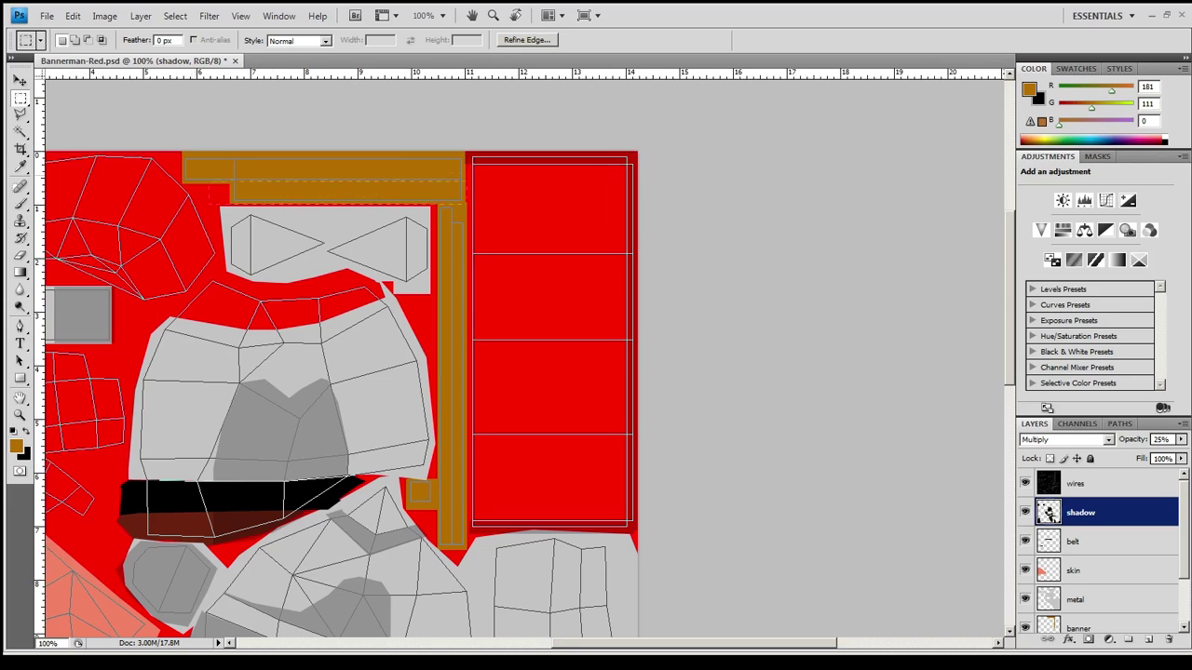
{"action": "key", "text": "alt+BackSpace"}
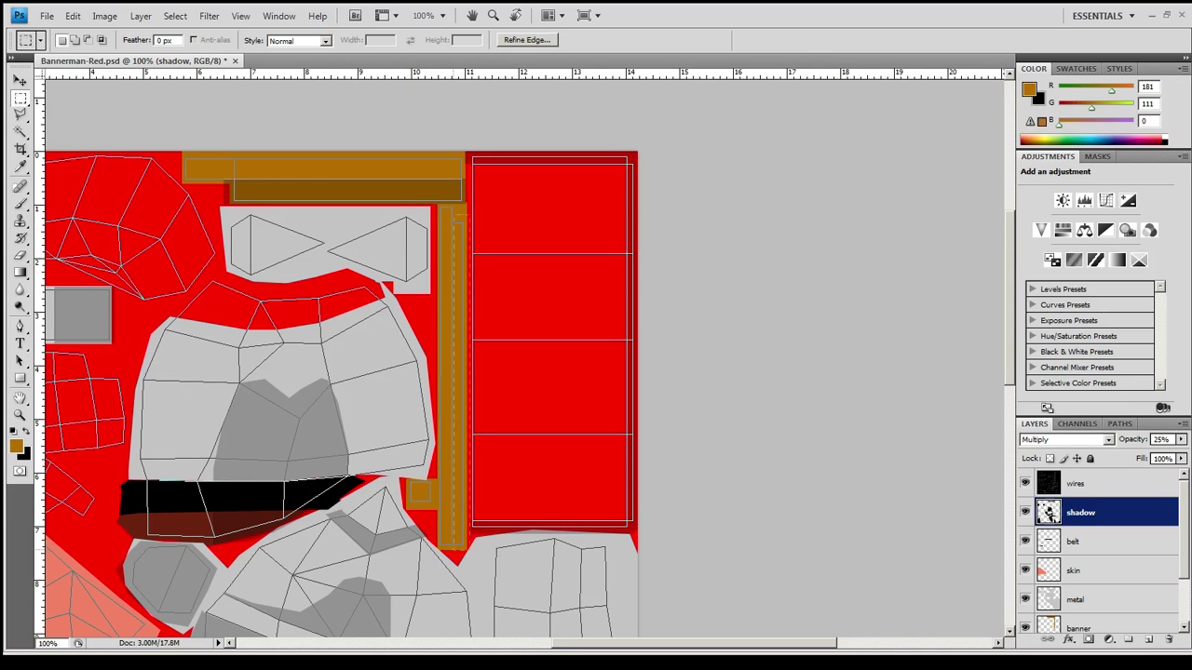
{"action": "key", "text": "alt+BackSpace"}
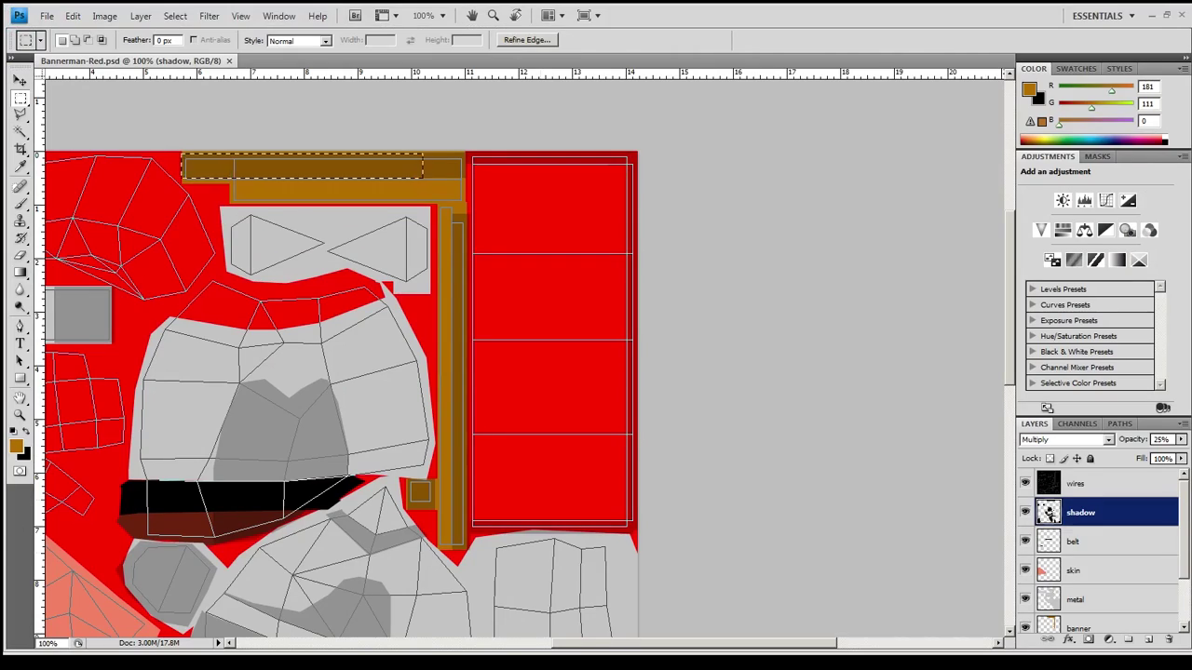
Adjust the skin layer's Hue/Saturation and erase part of the grey shadow from the armour piece.
{"action": "left_click", "coordinate": [1099, 570]}
{"action": "key", "text": "ctrl+u"}
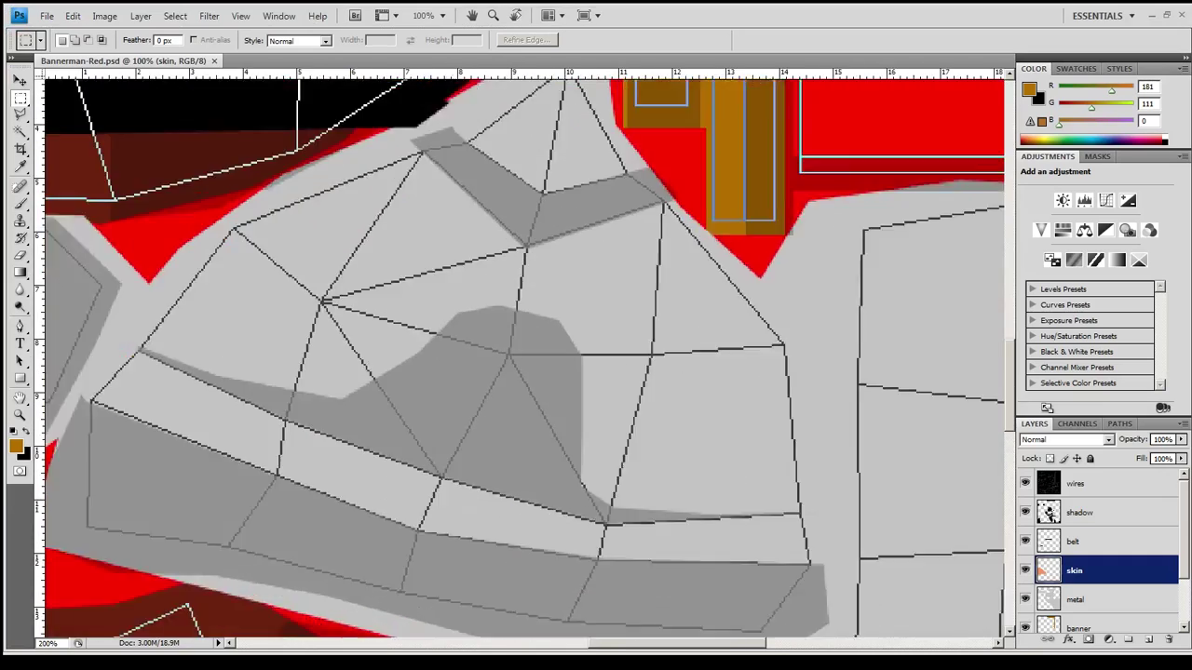
{"action": "key", "text": "l"}
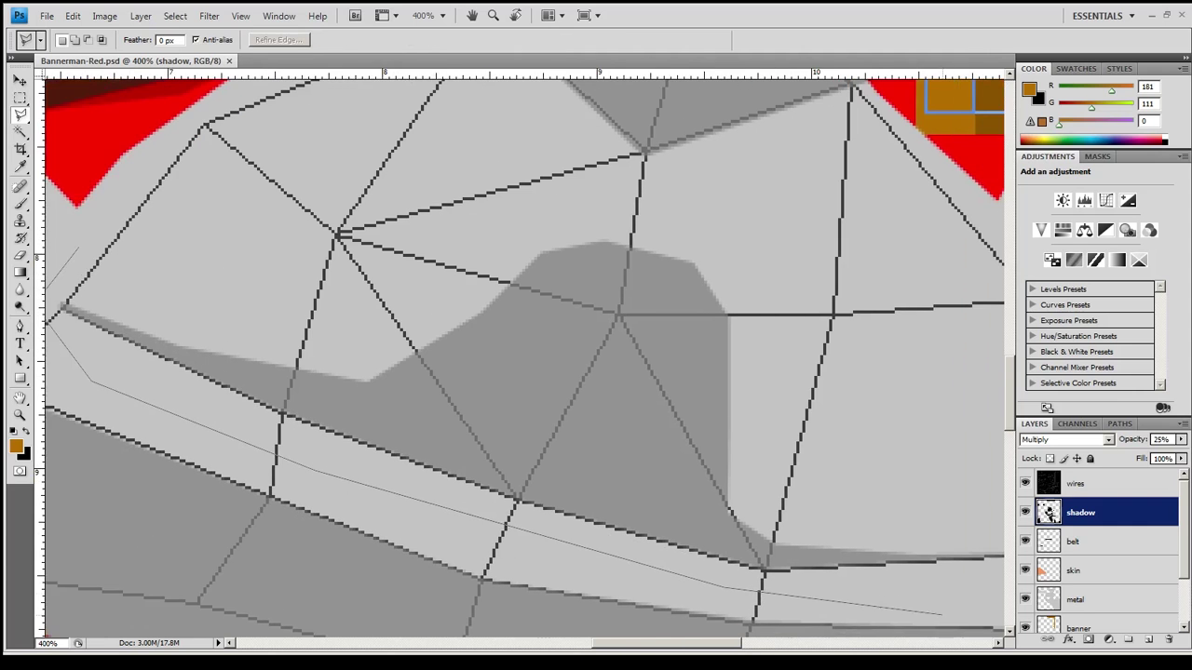
{"action": "key", "text": "Delete"}
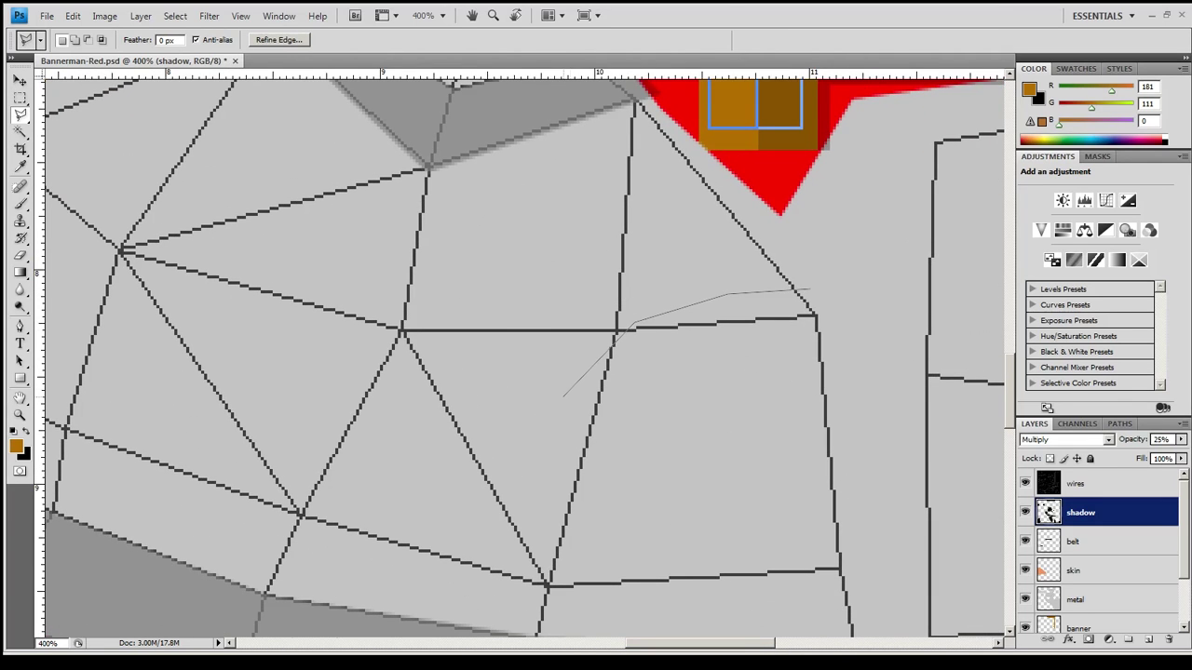
Outline a new shadow area running along the armour edge.
{"action": "left_click", "coordinate": [279, 384]}
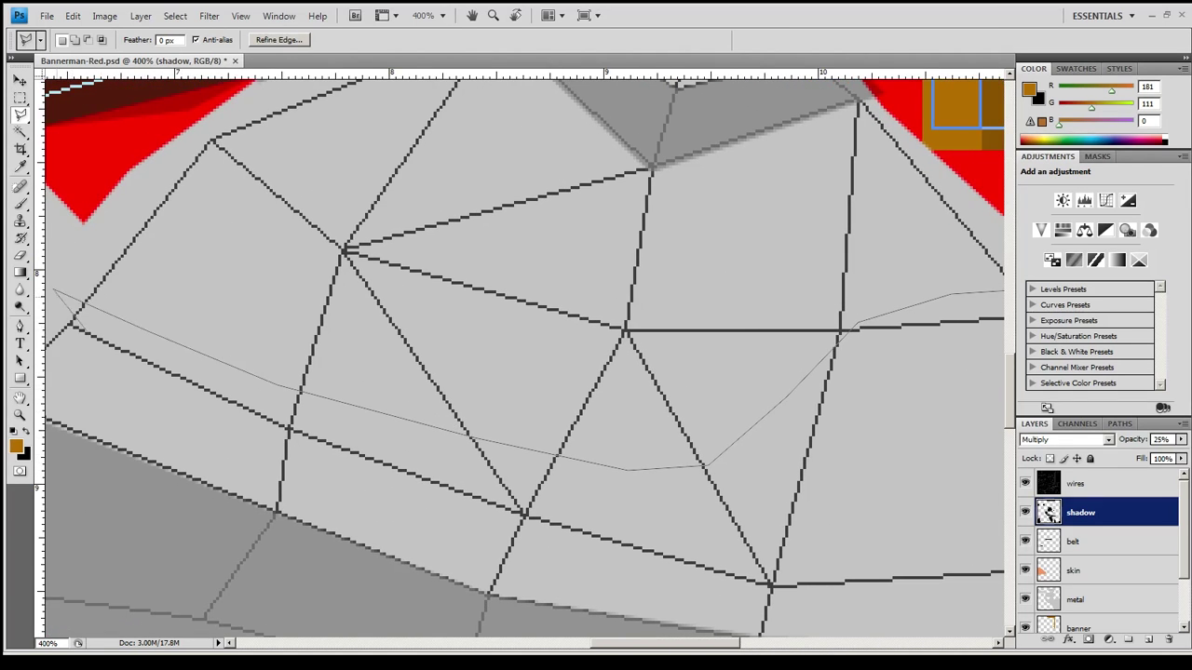
{"action": "left_click", "coordinate": [771, 585]}
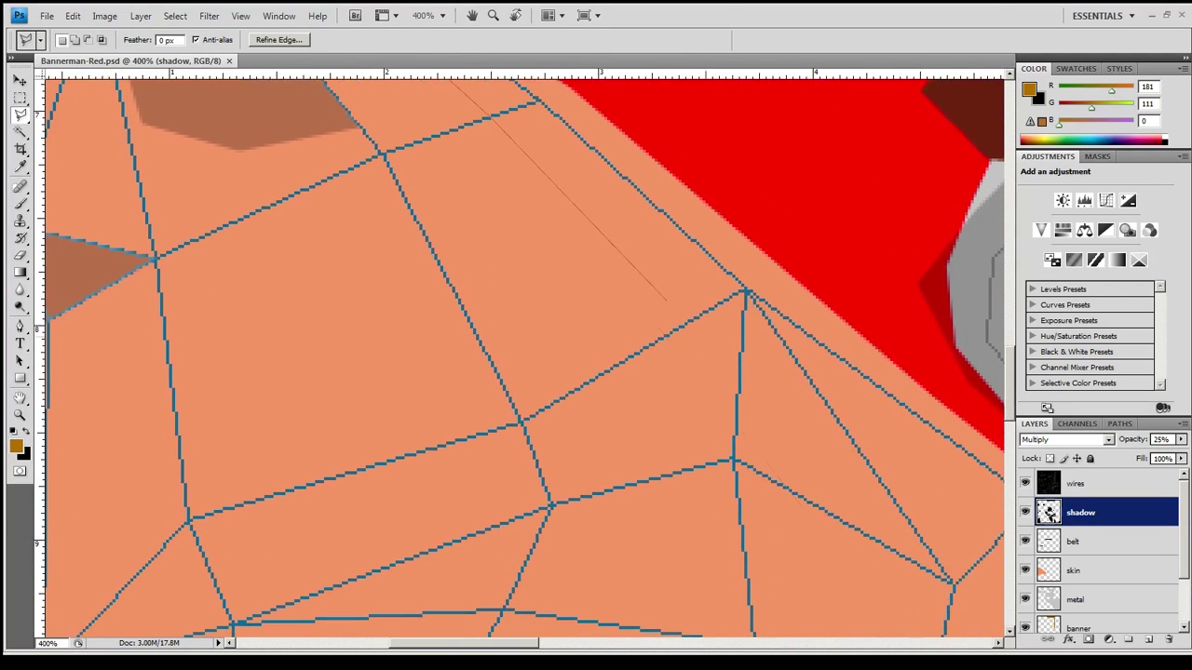
{"action": "scroll", "coordinate": [526, 354], "scroll_direction": "down", "scroll_amount": 5}
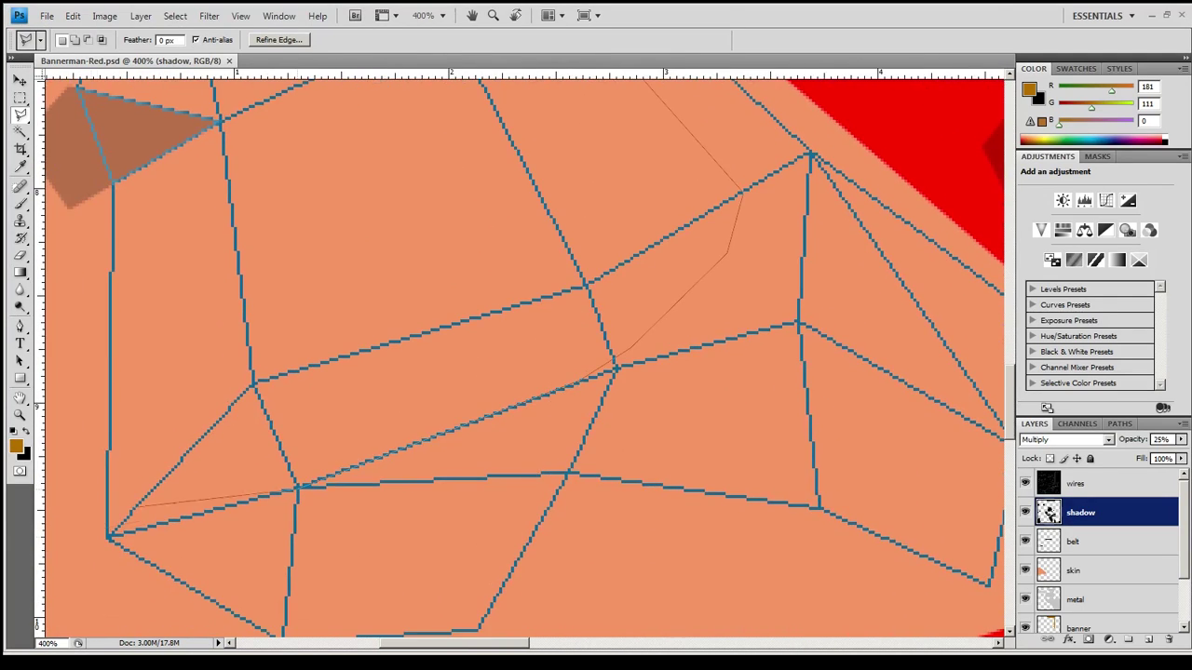
{"action": "scroll", "coordinate": [525, 357], "scroll_direction": "up", "scroll_amount": 5}
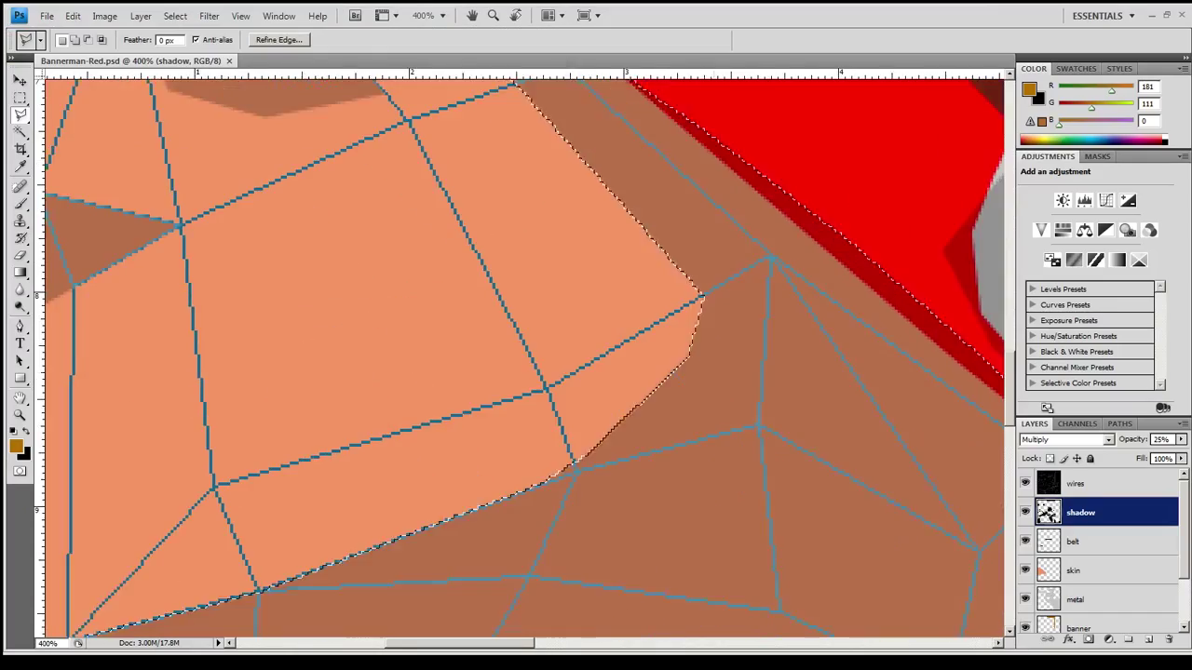
Discard the unfinished lasso selection.
{"action": "key", "text": "ctrl+d"}
{"action": "scroll", "coordinate": [525, 357], "scroll_direction": "up", "scroll_amount": 2}
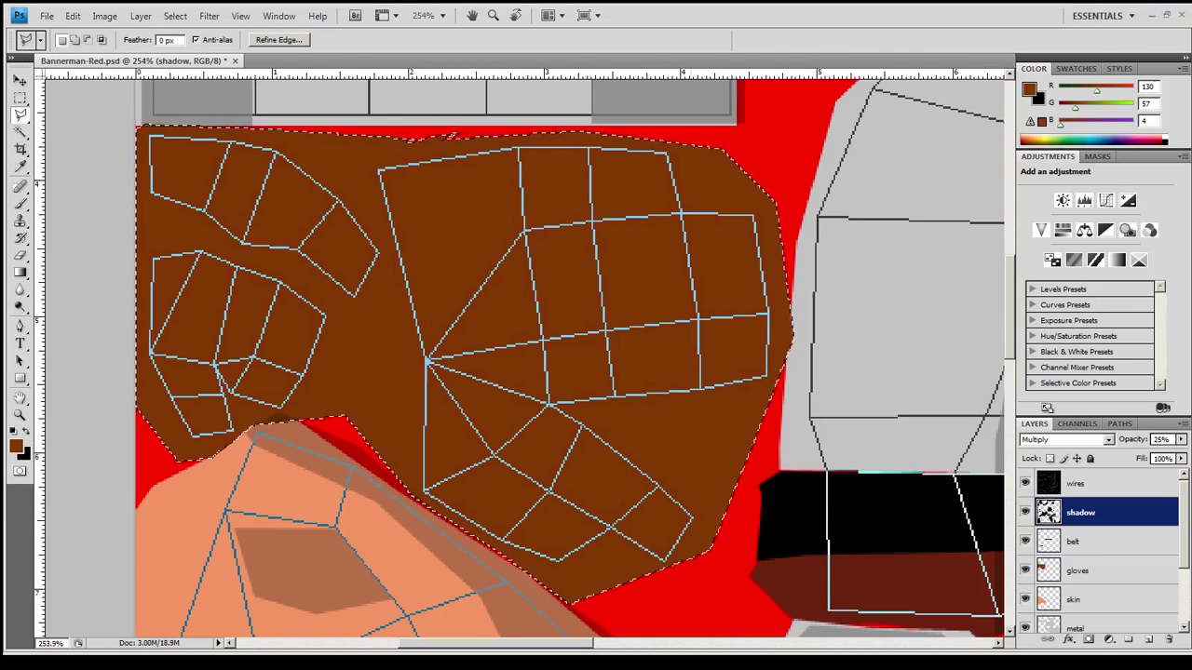
Add shadow fills to two outlined glove pieces.
{"action": "double_click", "coordinate": [128, 146]}
{"action": "key", "text": "alt+BackSpace"}
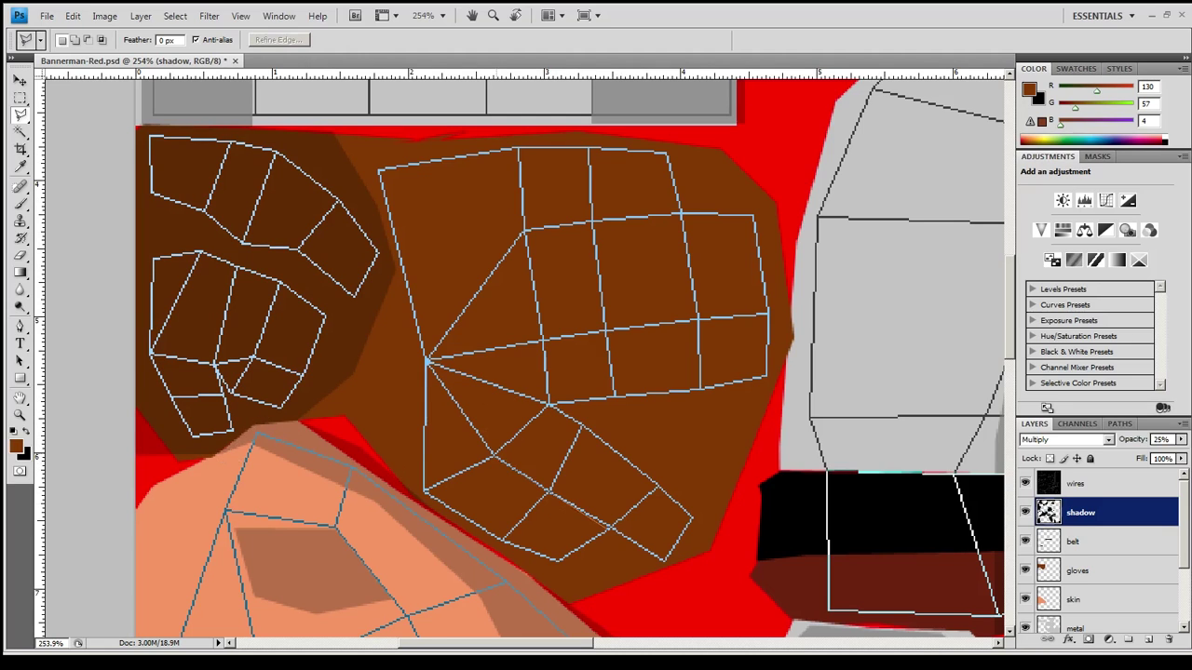
{"action": "left_click", "coordinate": [427, 361]}
{"action": "key", "text": "alt+BackSpace"}
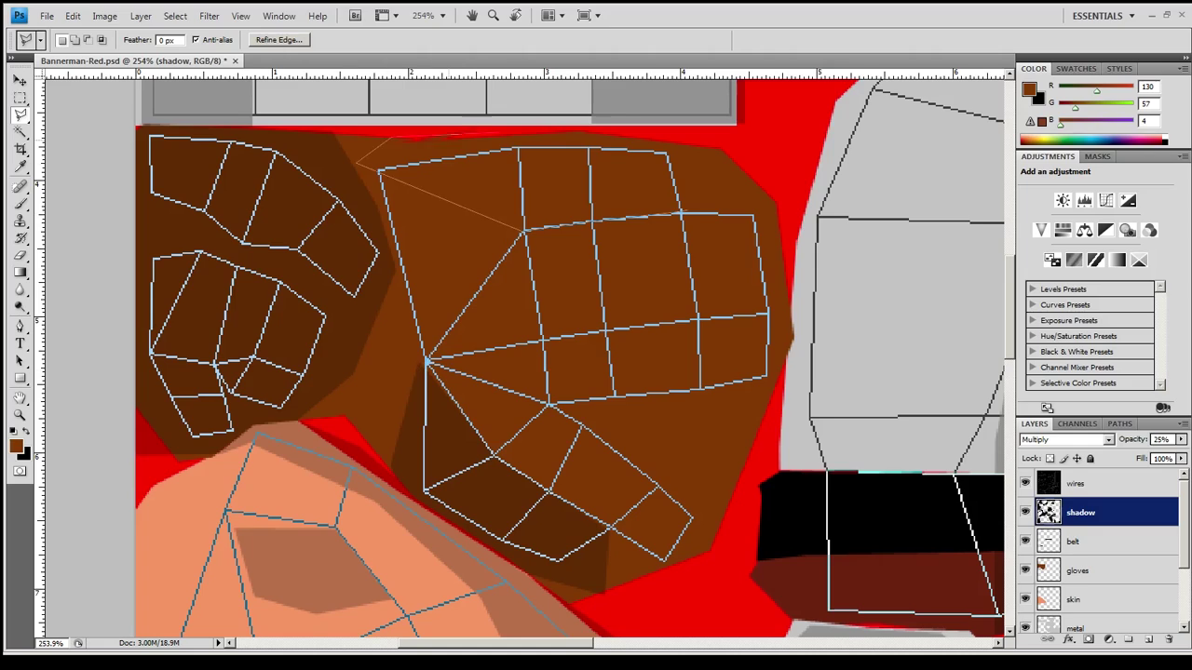
{"action": "key", "text": "alt+BackSpace"}
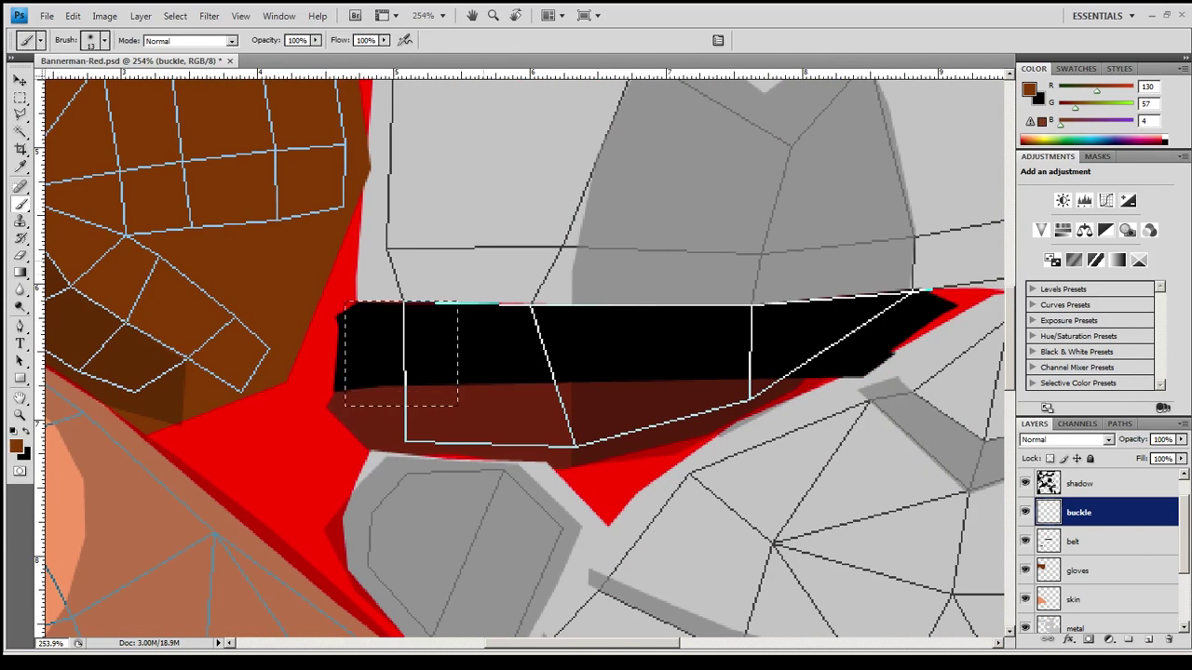
Fill the buckle selection with light grey (215,215,215).
{"action": "left_click", "coordinate": [1029, 88]}
{"action": "left_click", "coordinate": [748, 155]}
{"action": "key", "text": "alt+BackSpace"}
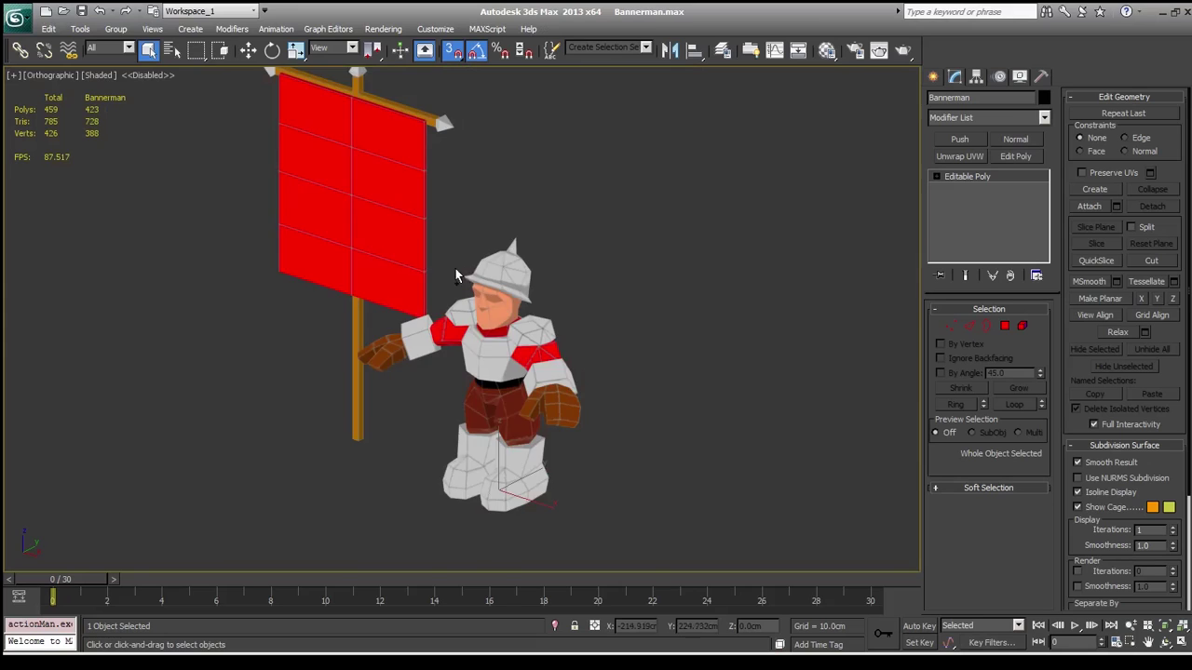
Switch 3ds Max to Perspective and zoom out to see the whole textured Bannerman.
{"action": "key", "text": "p"}
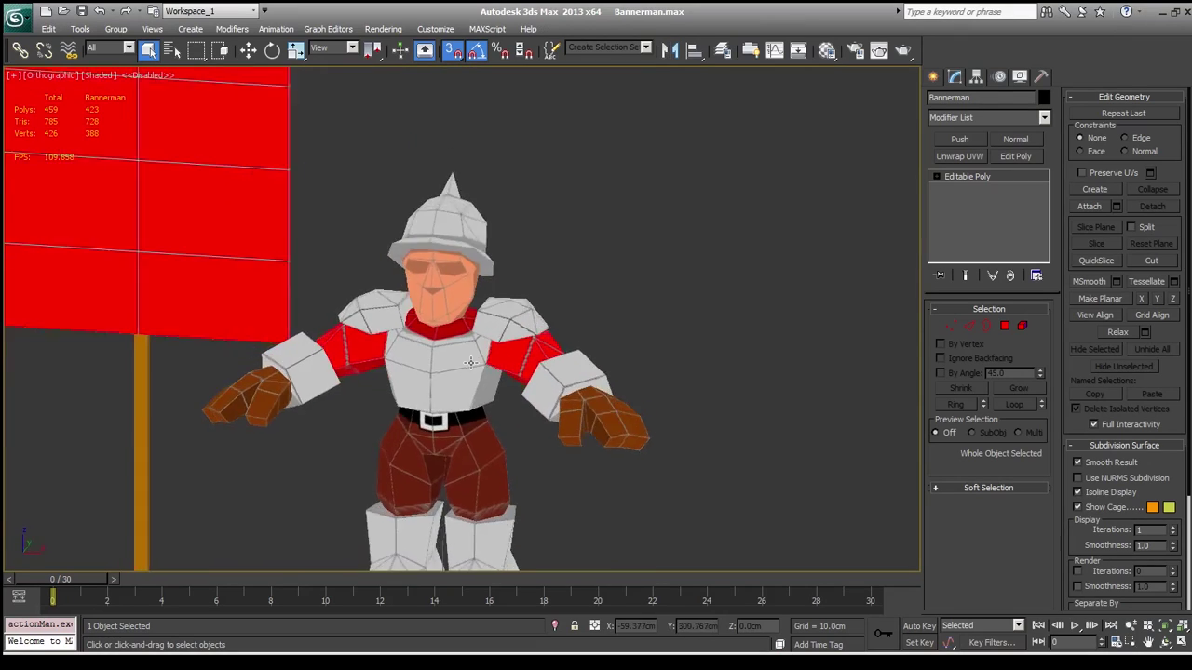
{"action": "scroll", "coordinate": [484, 391], "scroll_direction": "down", "scroll_amount": 5}
{"action": "scroll", "coordinate": [518, 480], "scroll_direction": "down", "scroll_amount": 3}
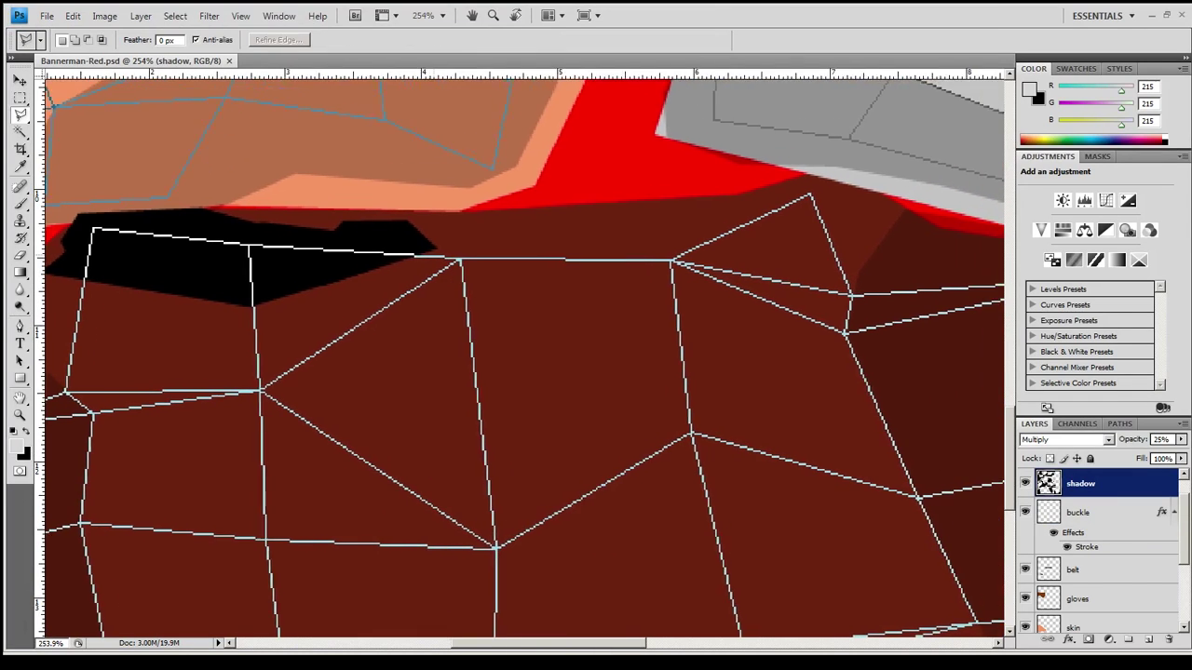
{"action": "scroll", "coordinate": [525, 359], "scroll_direction": "left", "scroll_amount": 1}
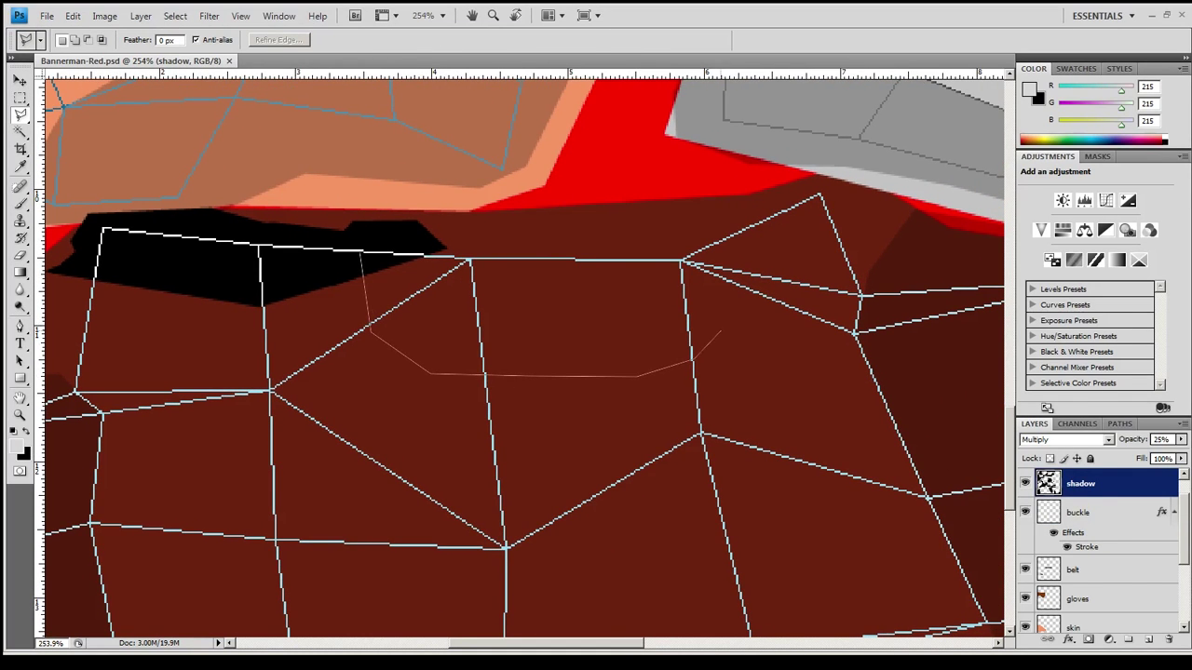
Fill a darker shadow on the trousers below the belt on the shadow layer.
{"action": "double_click", "coordinate": [445, 205]}
{"action": "key", "text": "alt+BackSpace"}
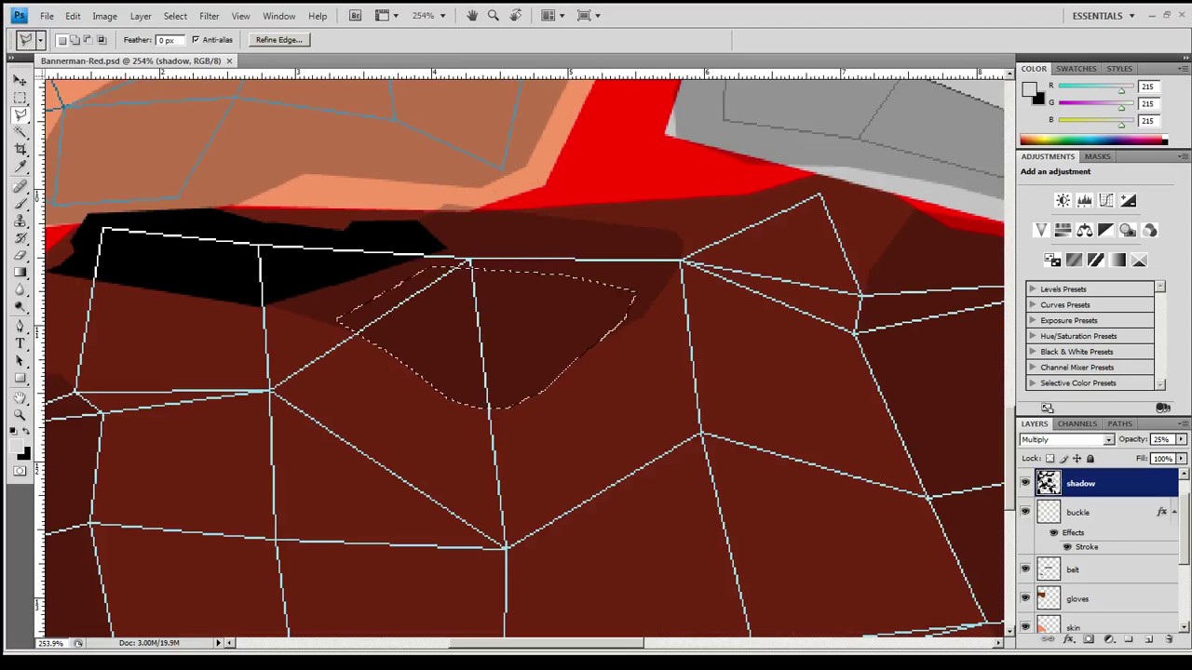
{"action": "left_click", "coordinate": [46, 16]}
Open the other character's texture PSD that holds the stitching layers.
{"action": "left_click", "coordinate": [56, 42]}
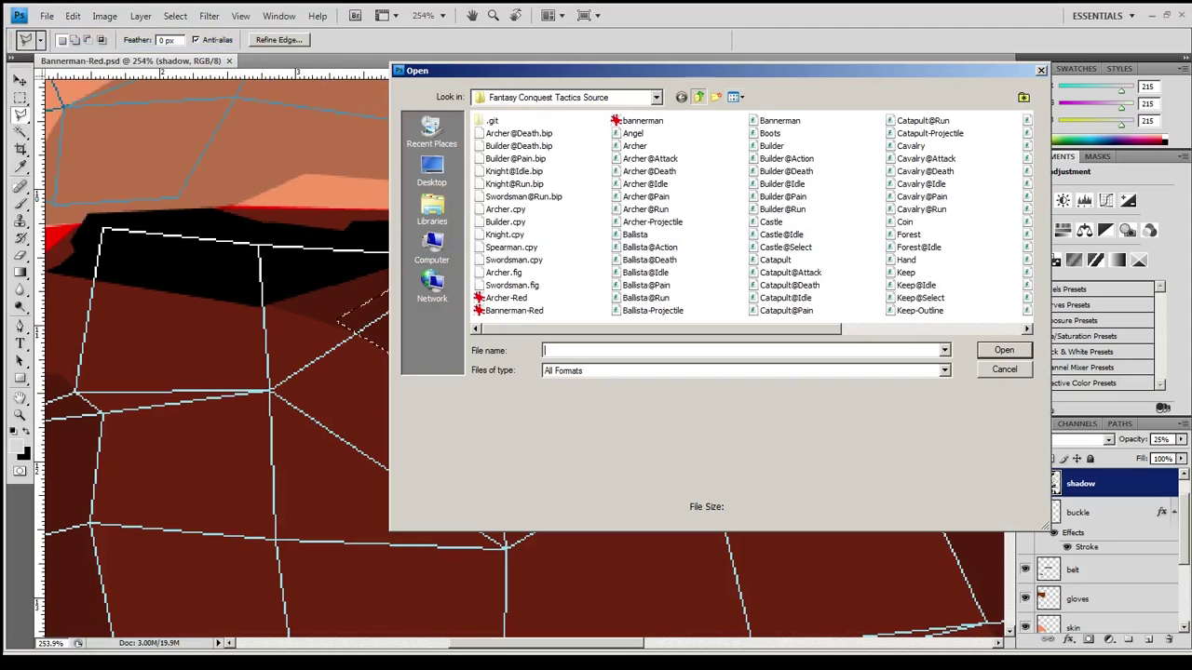
{"action": "double_click", "coordinate": [512, 285]}
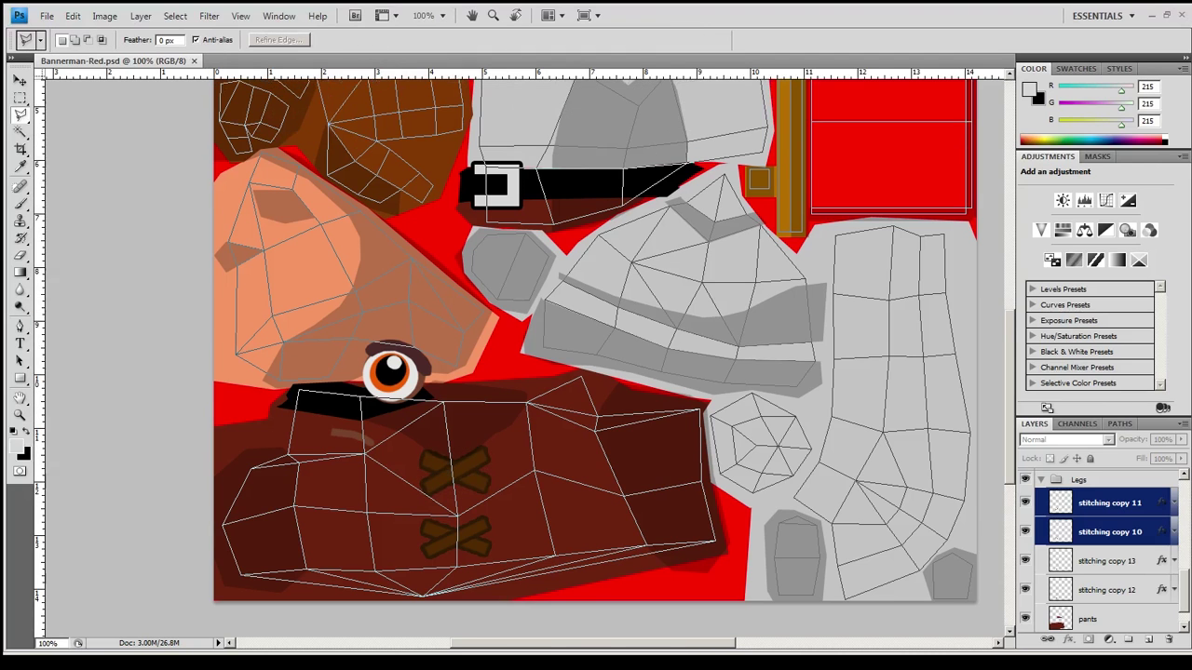
Hide the UV wireframe and delete, duplicate and restore stitch layers to leave two cross stitches.
{"action": "left_click", "coordinate": [1025, 233]}
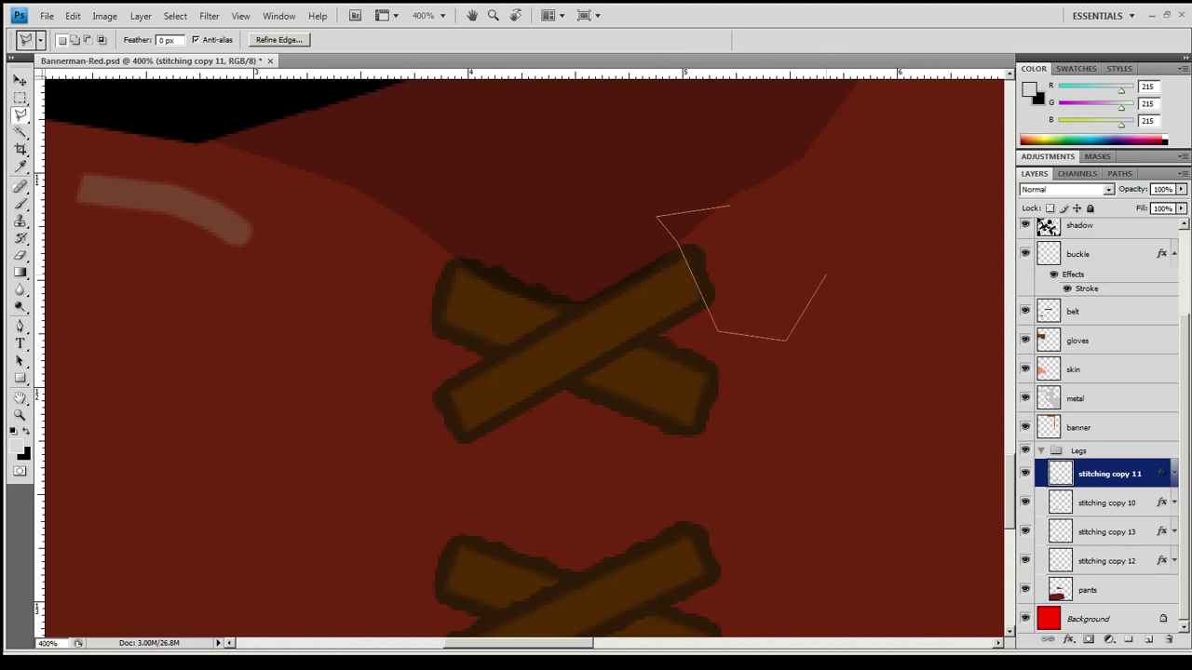
{"action": "scroll", "coordinate": [558, 469], "scroll_direction": "right", "scroll_amount": 2}
{"action": "left_click", "coordinate": [559, 469]}
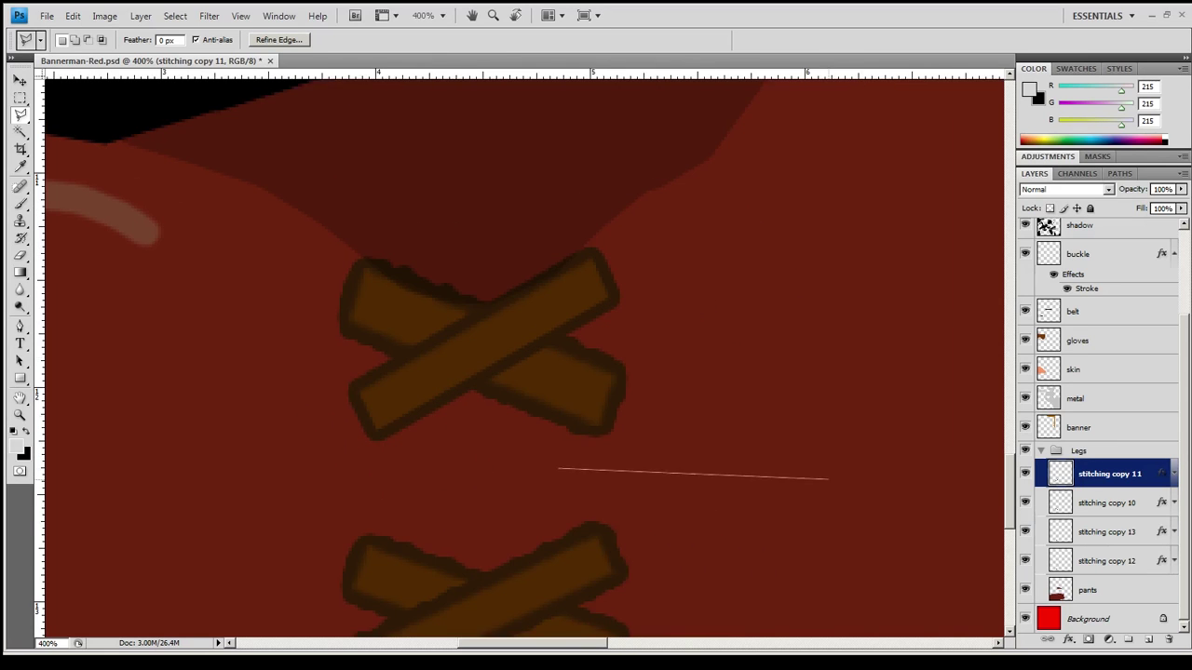
{"action": "key", "text": "Delete"}
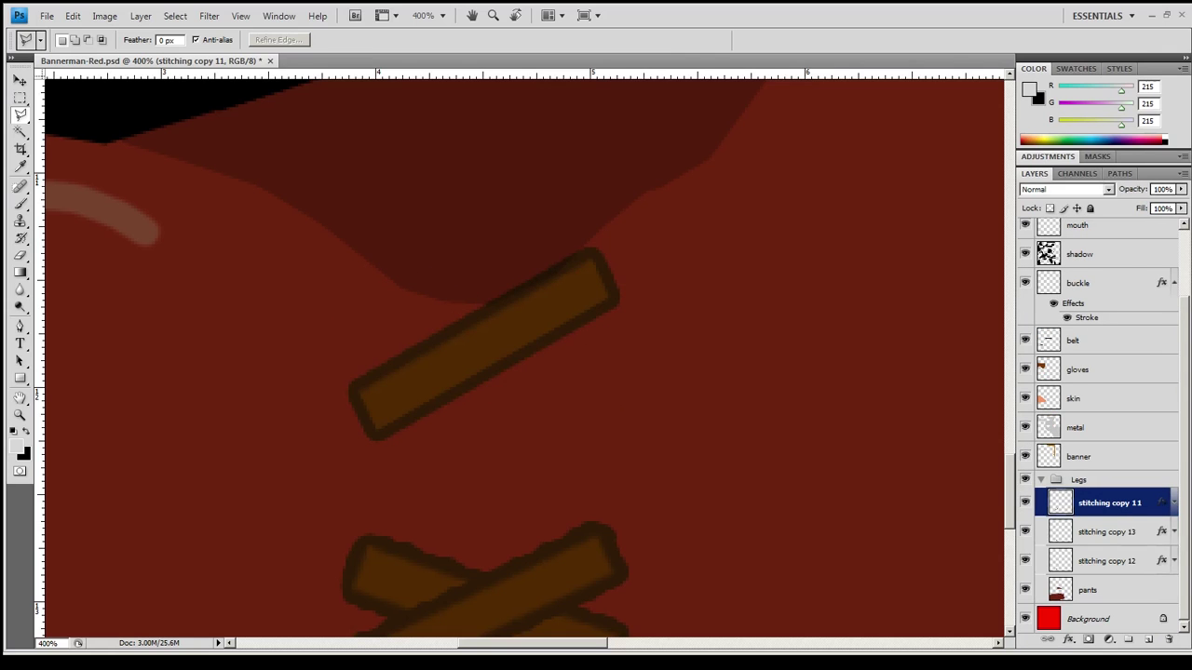
{"action": "key", "text": "Return"}
{"action": "key", "text": "Delete"}
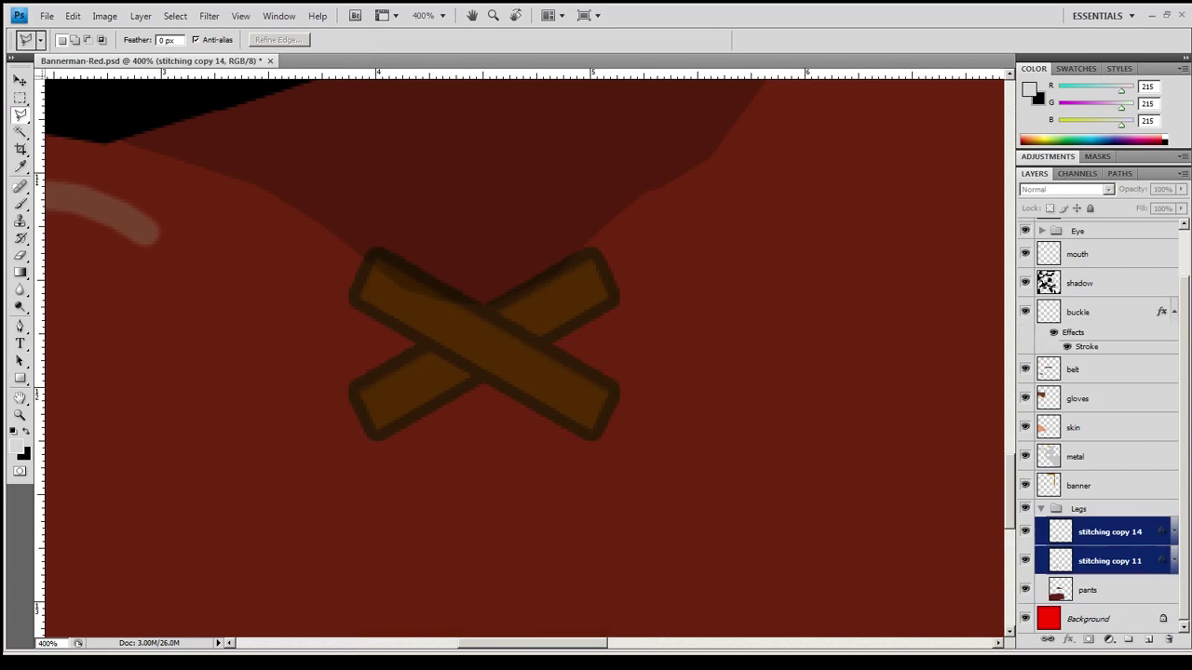
{"action": "scroll", "coordinate": [522, 354], "scroll_direction": "down", "scroll_amount": 4}
{"action": "key", "text": "ctrl+j"}
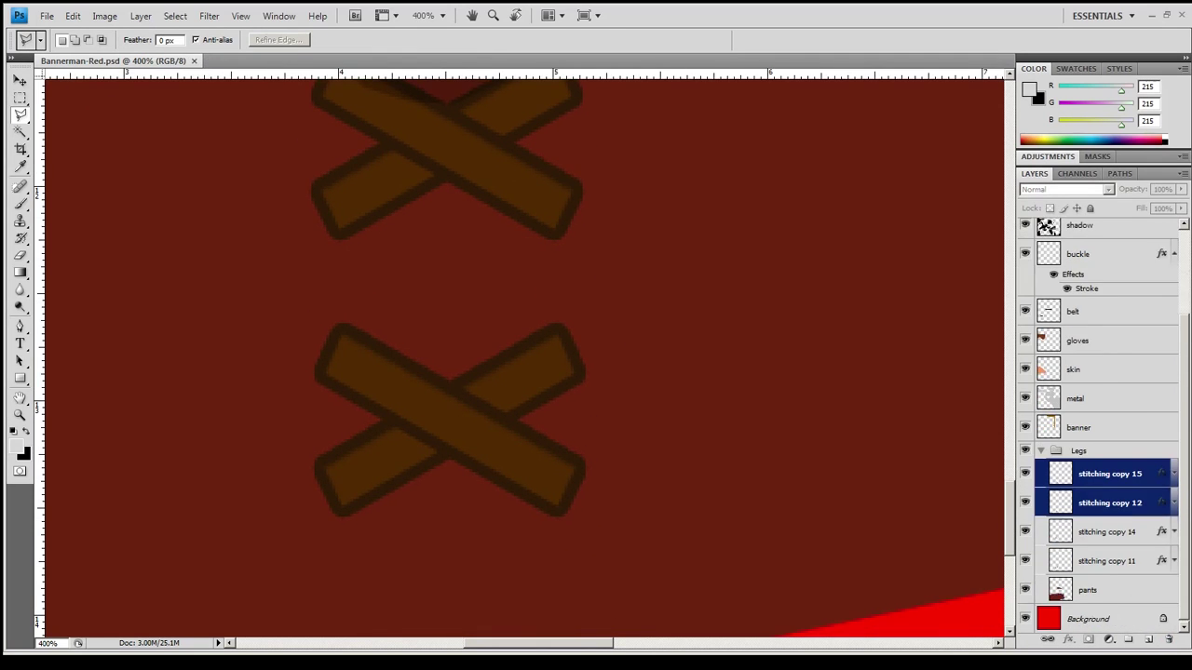
{"action": "key", "text": "Delete"}
{"action": "key", "text": "ctrl+z"}
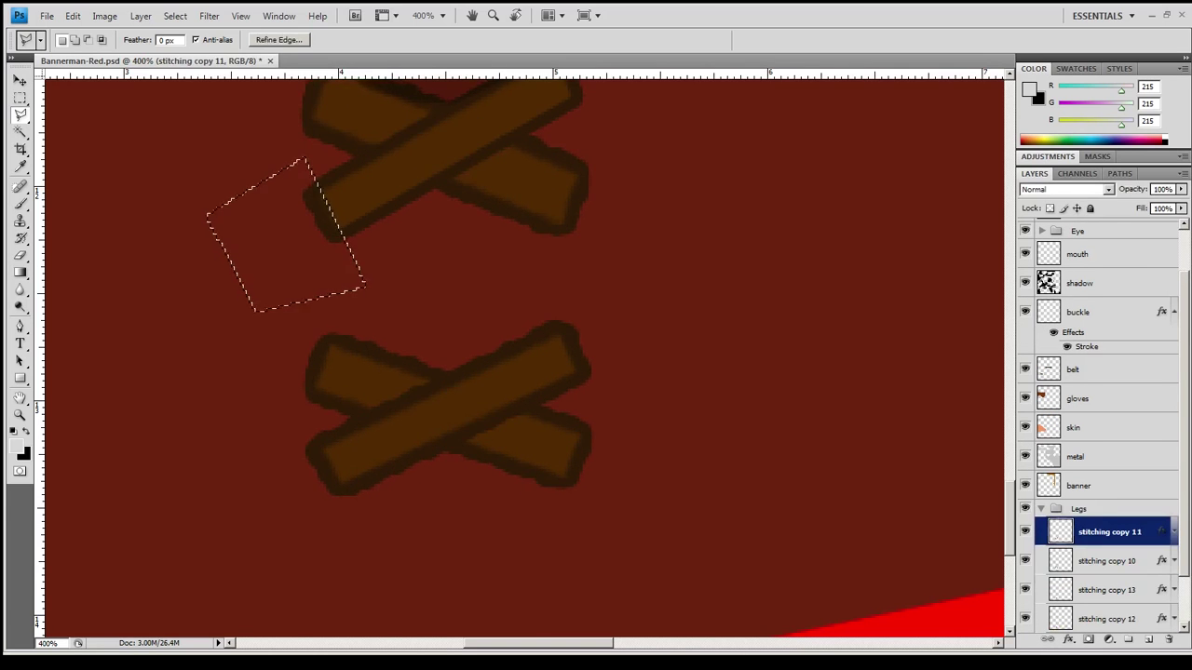
{"action": "key", "text": "ctrl+alt+z"}
{"action": "key", "text": "ctrl+alt+z"}
{"action": "key", "text": "ctrl+alt+z"}
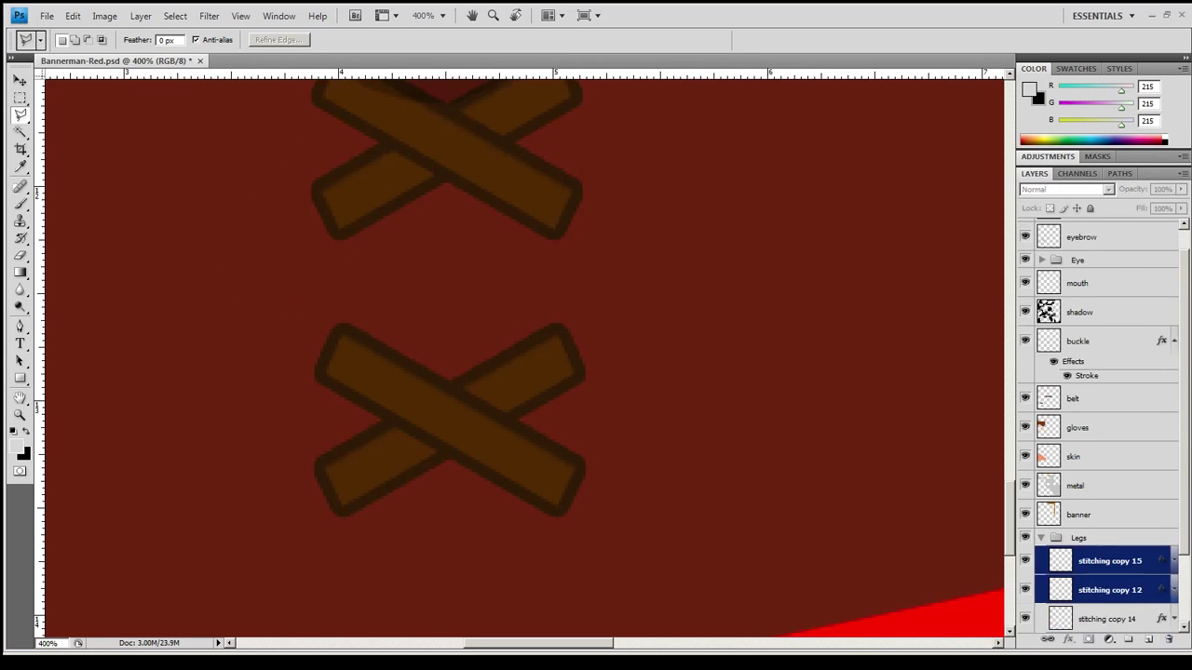
{"action": "key", "text": "ctrl+alt+z"}
{"action": "key", "text": "ctrl+alt+z"}
{"action": "key", "text": "ctrl+alt+z"}
{"action": "key", "text": "ctrl+alt+z"}
{"action": "key", "text": "ctrl+alt+z"}
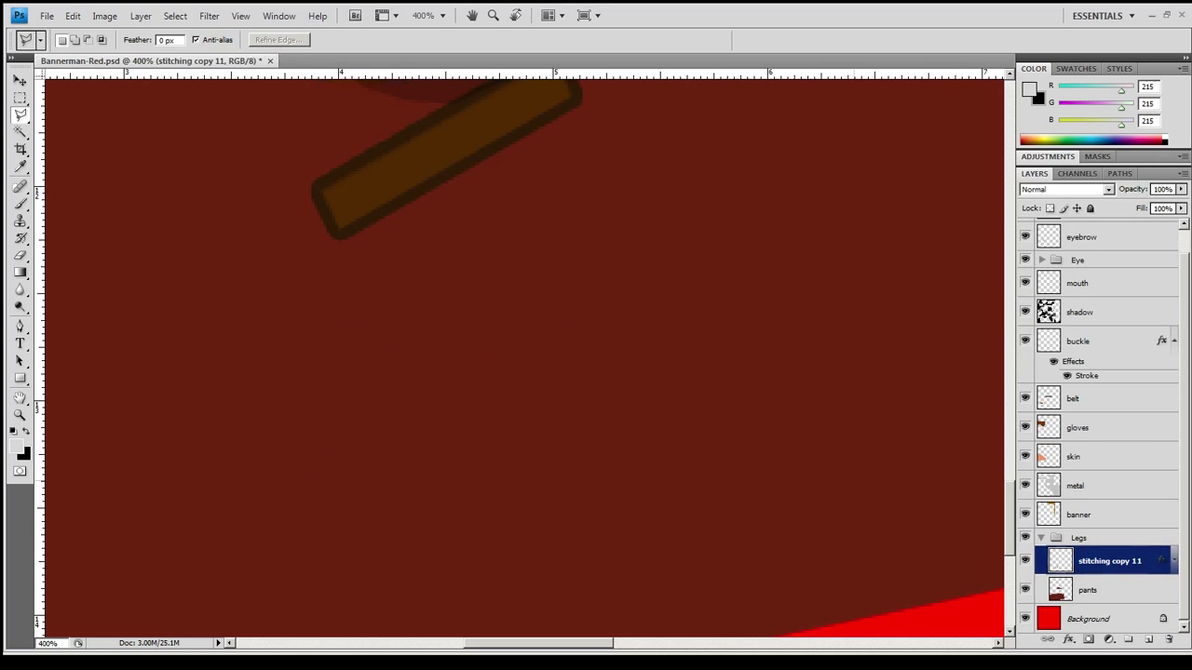
Give one stitch a Drop Shadow and paste that layer style onto the other stitches.
{"action": "key", "text": "ctrl+u"}
{"action": "key", "text": "Escape"}
{"action": "key", "text": "ctrl+shift+z"}
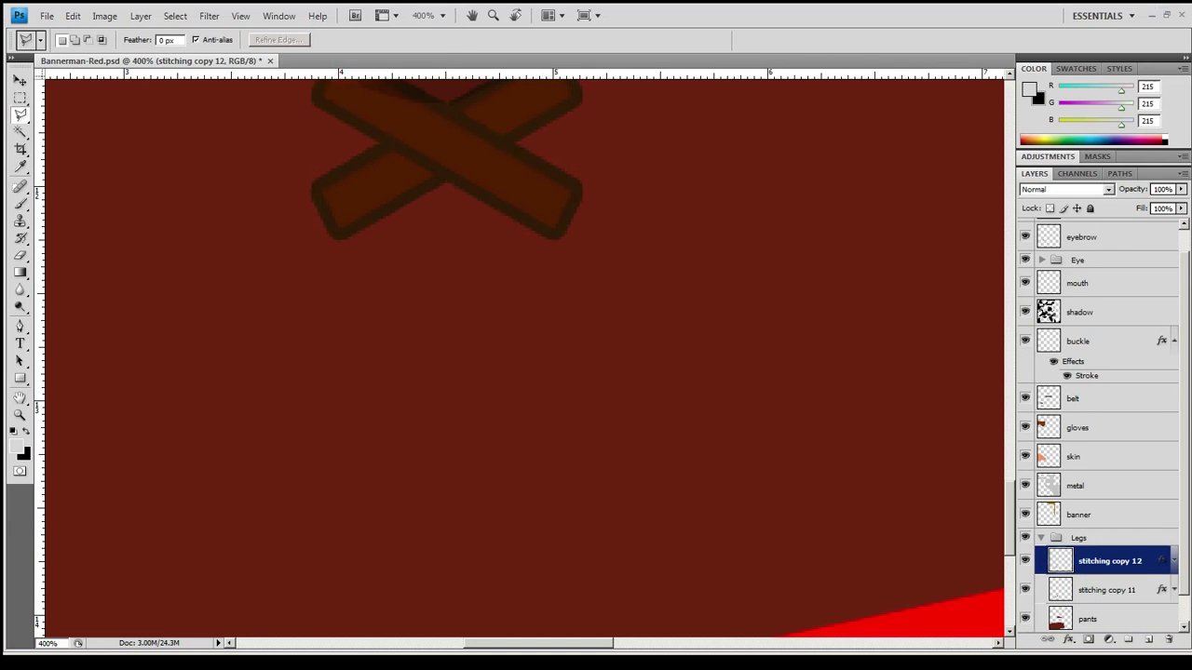
{"action": "key", "text": "ctrl+shift+z"}
{"action": "key", "text": "ctrl+shift+z"}
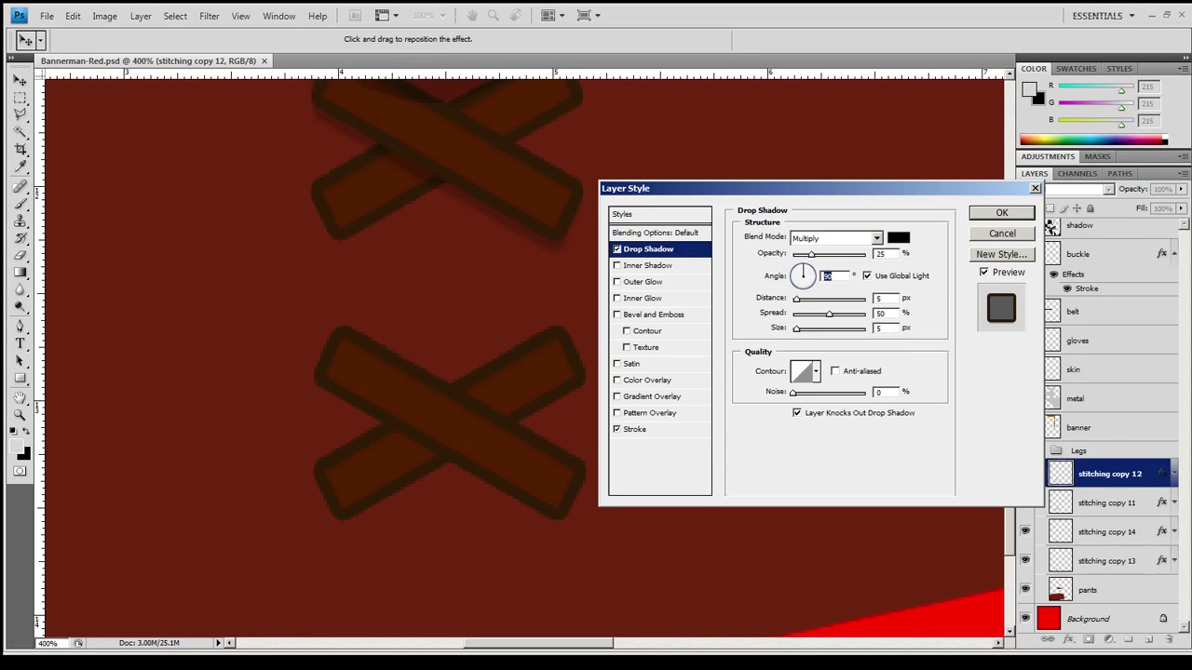
{"action": "key", "text": "Return"}
{"action": "right_click", "coordinate": [1108, 474]}
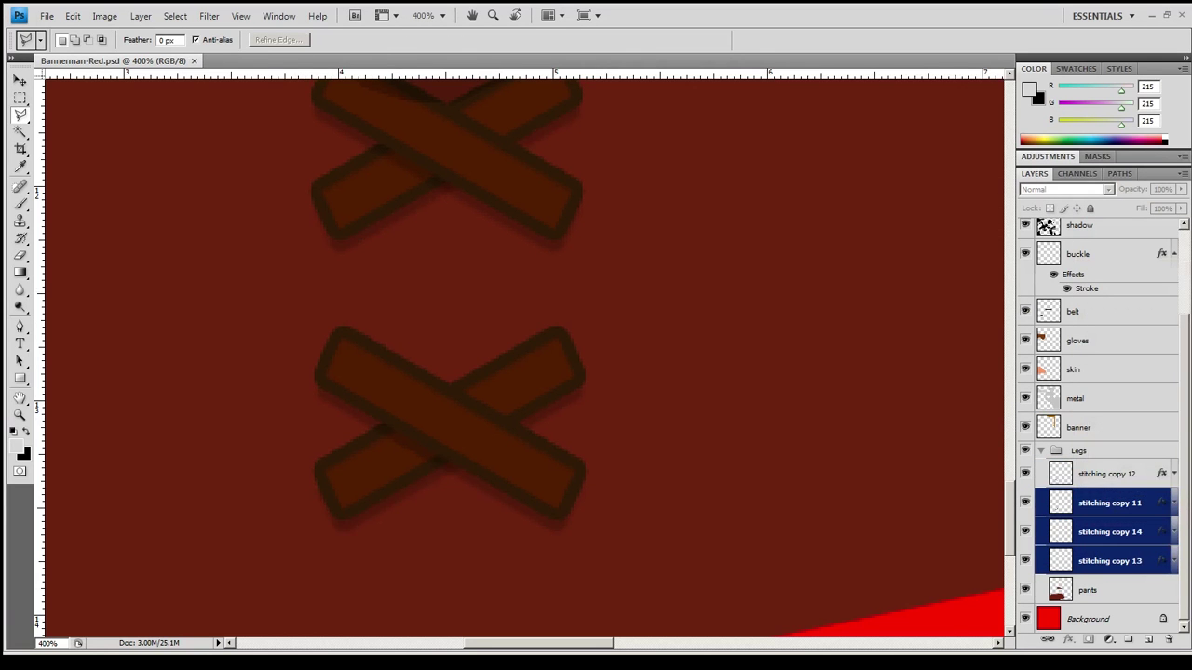
{"action": "left_click", "coordinate": [1108, 502], "text": "ctrl"}
{"action": "key", "text": "ctrl+t"}
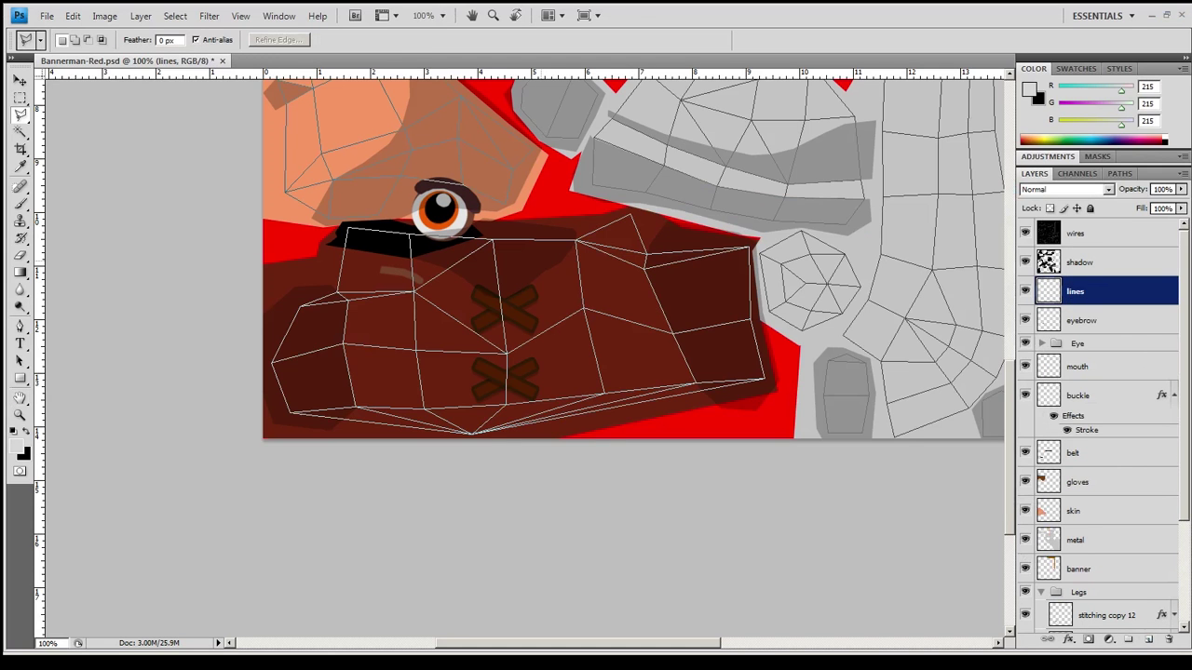
Set a 3-pixel brush, move the lines layer into Legs, and paint the trouser seam.
{"action": "key", "text": "bracketleft"}
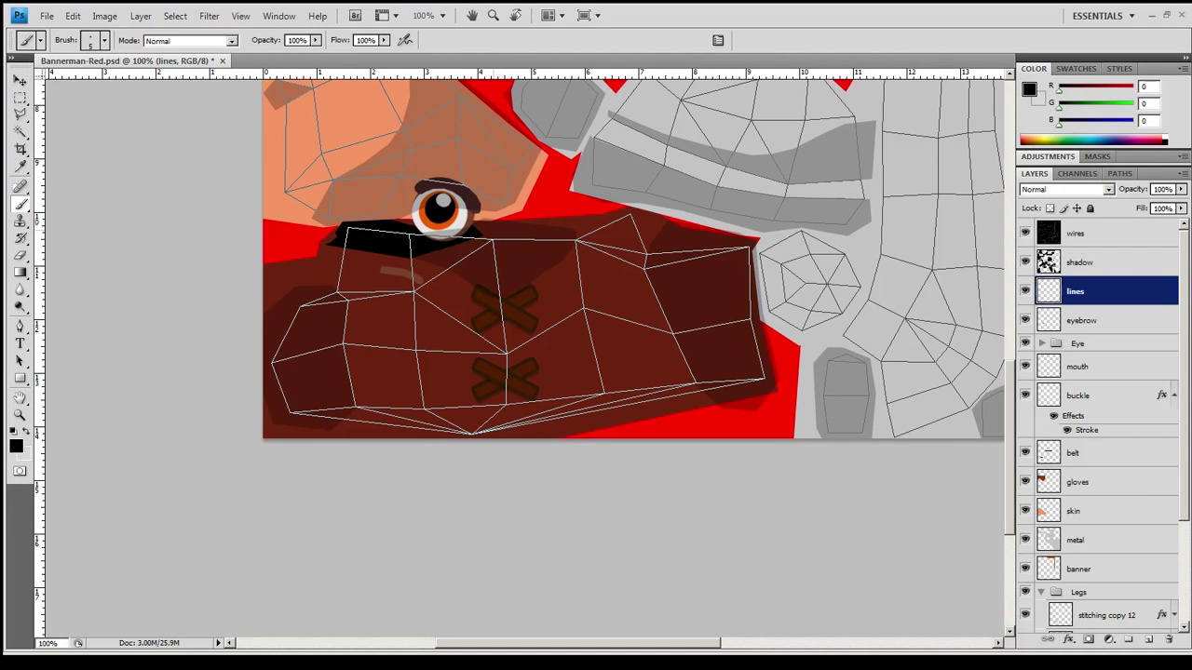
{"action": "key", "text": "ctrl+bracketleft"}
{"action": "key", "text": "ctrl+bracketleft"}
{"action": "key", "text": "ctrl+bracketleft"}
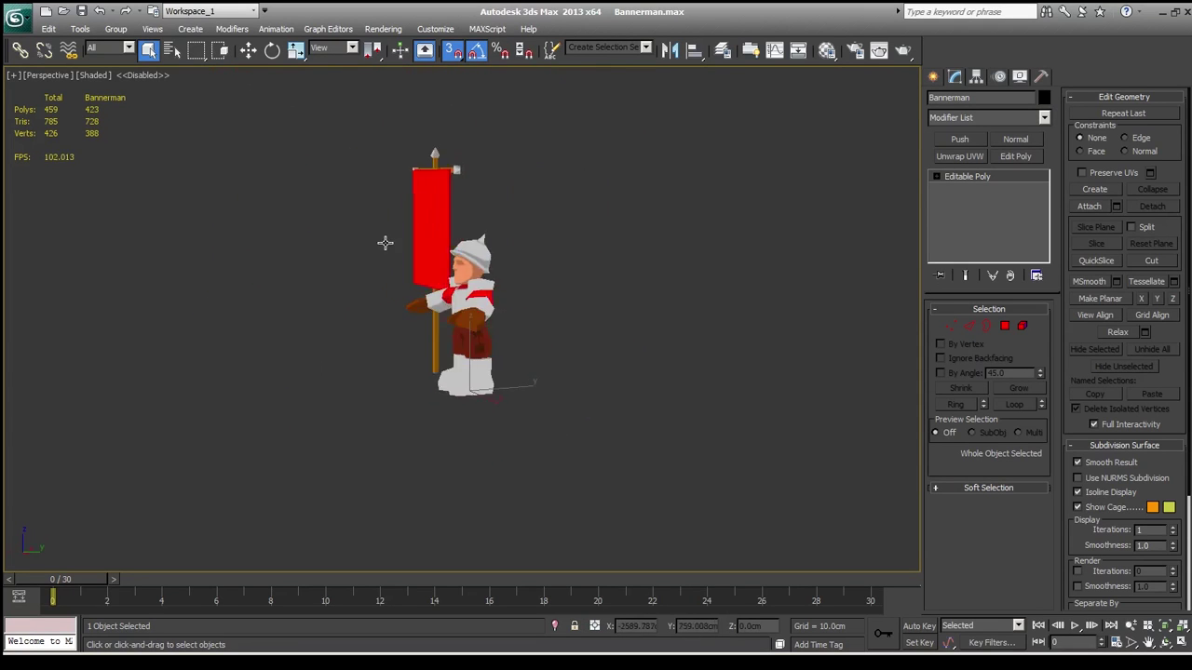
{"action": "key", "text": "5"}
{"action": "left_click", "coordinate": [475, 264]}
{"action": "key", "text": "w"}
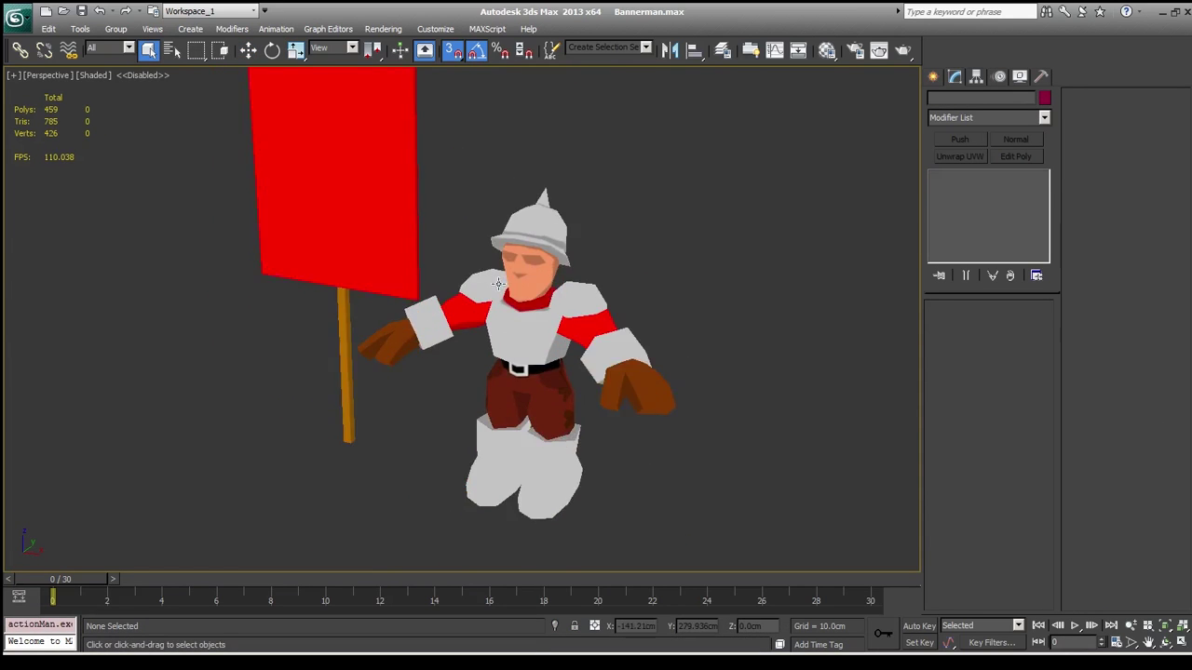
{"action": "left_click", "coordinate": [544, 303]}
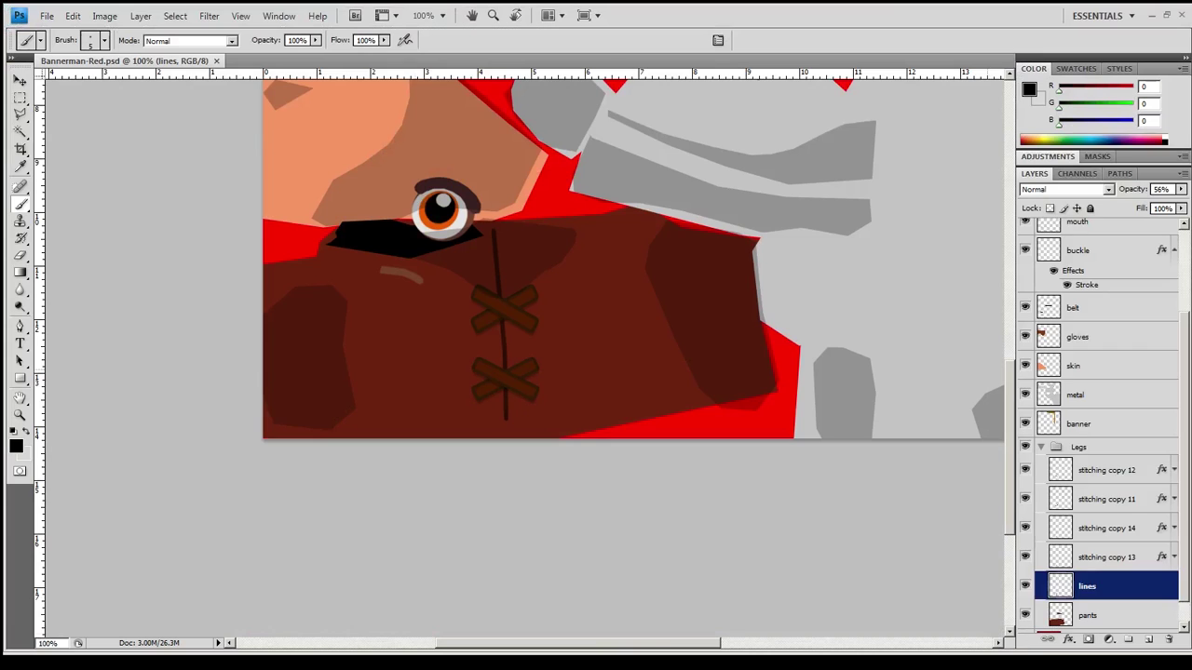
On a new layer, outline the boot edge with Polygonal Lasso and fill it black.
{"action": "key", "text": "ctrl+shift+alt+n"}
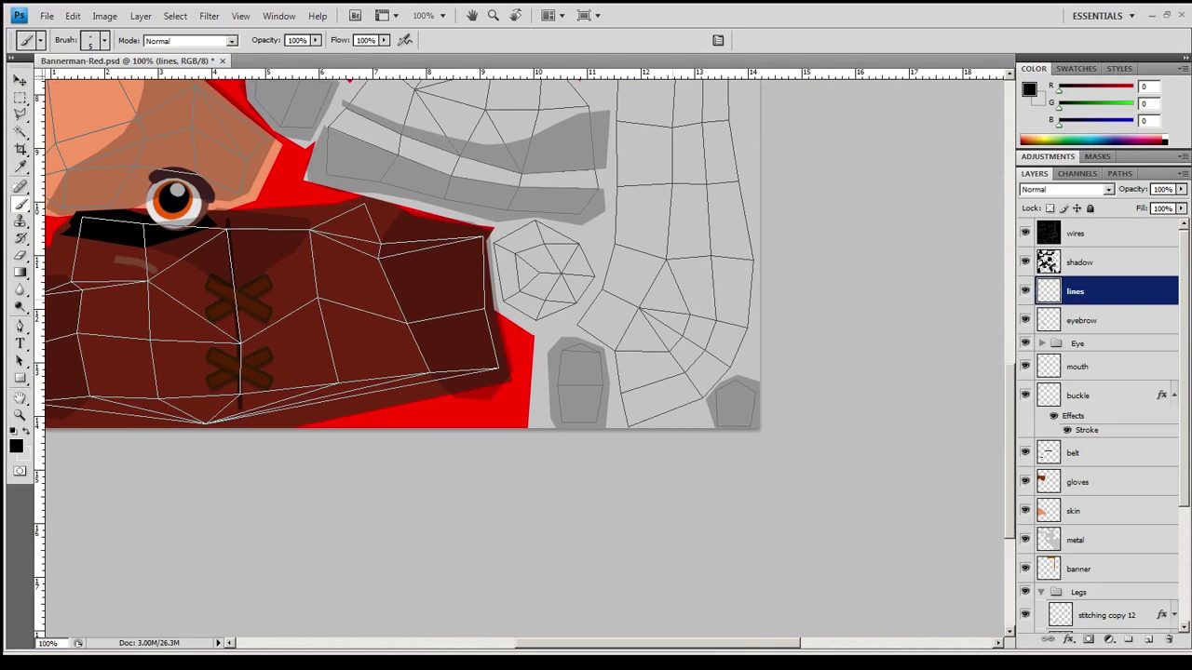
{"action": "left_click_drag", "start_coordinate": [639, 313], "coordinate": [732, 314]}
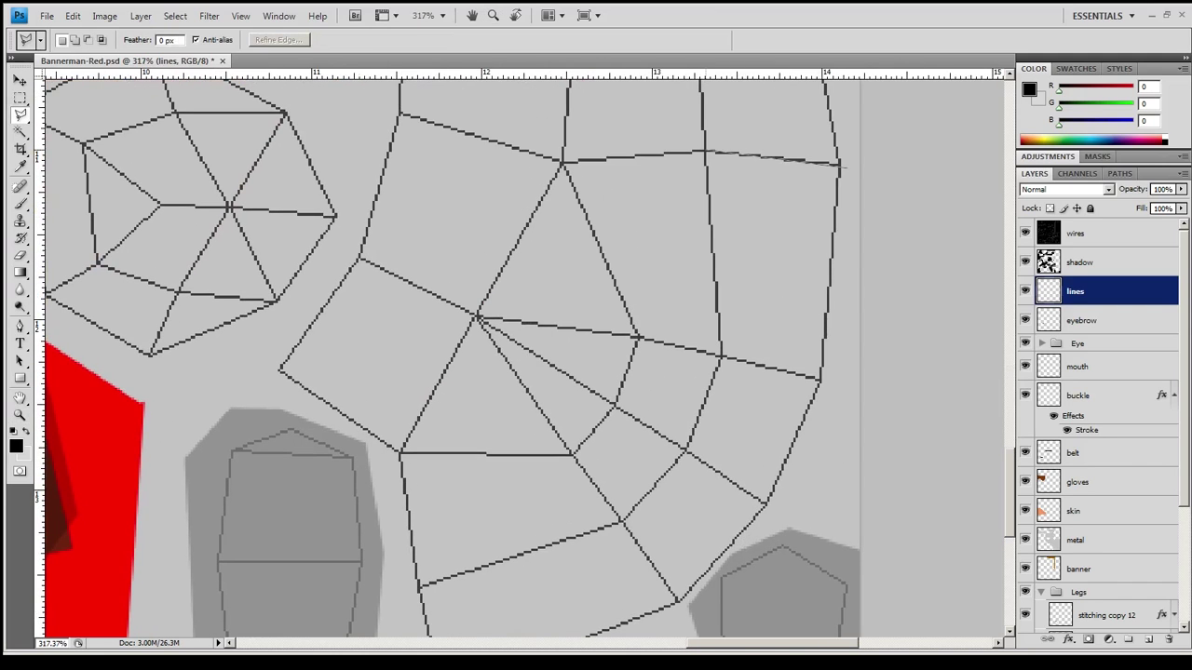
{"action": "scroll", "coordinate": [439, 563], "scroll_direction": "down", "scroll_amount": 2}
{"action": "scroll", "coordinate": [440, 563], "scroll_direction": "down", "scroll_amount": 2}
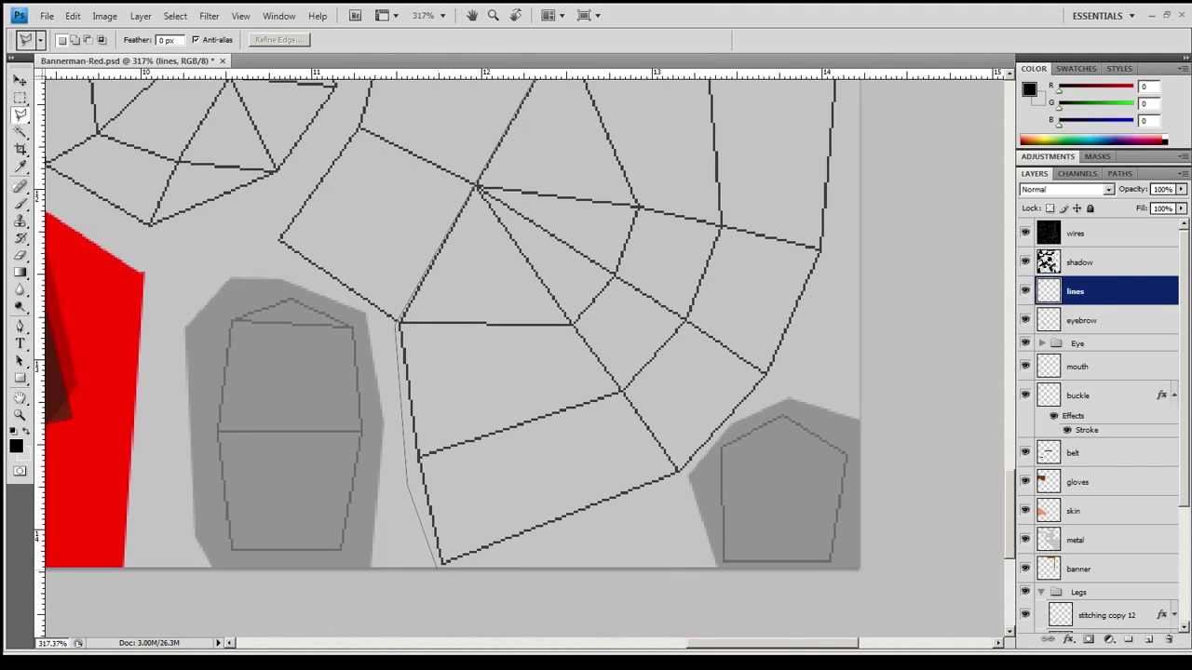
{"action": "left_click", "coordinate": [570, 144]}
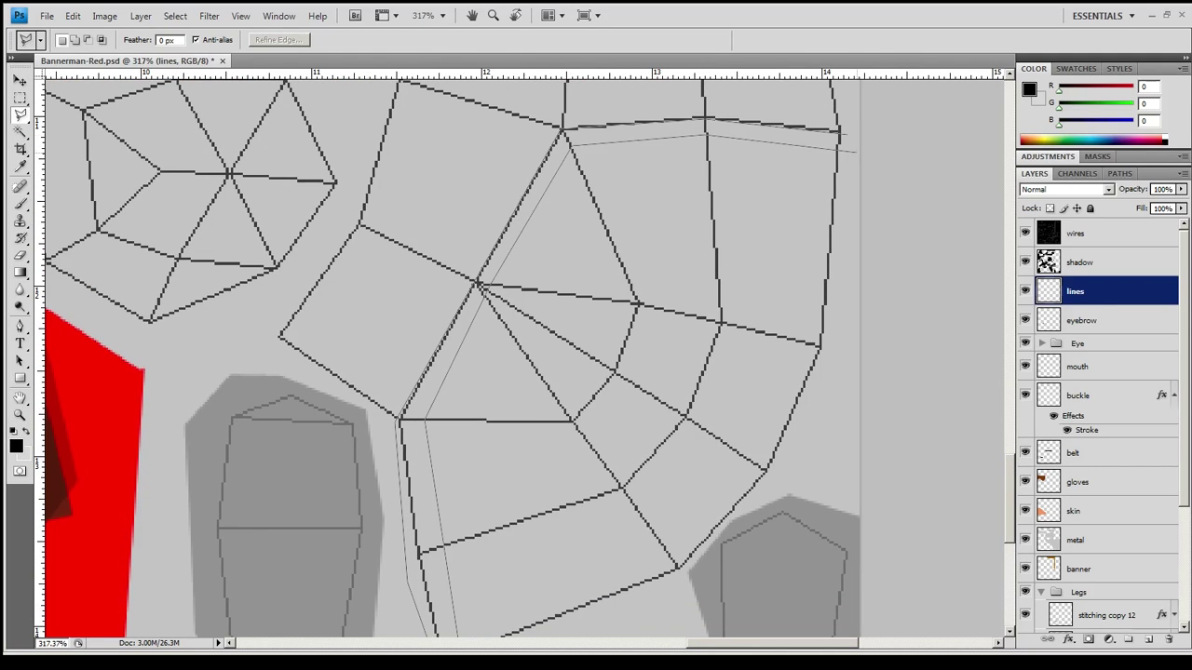
{"action": "key", "text": "alt+BackSpace"}
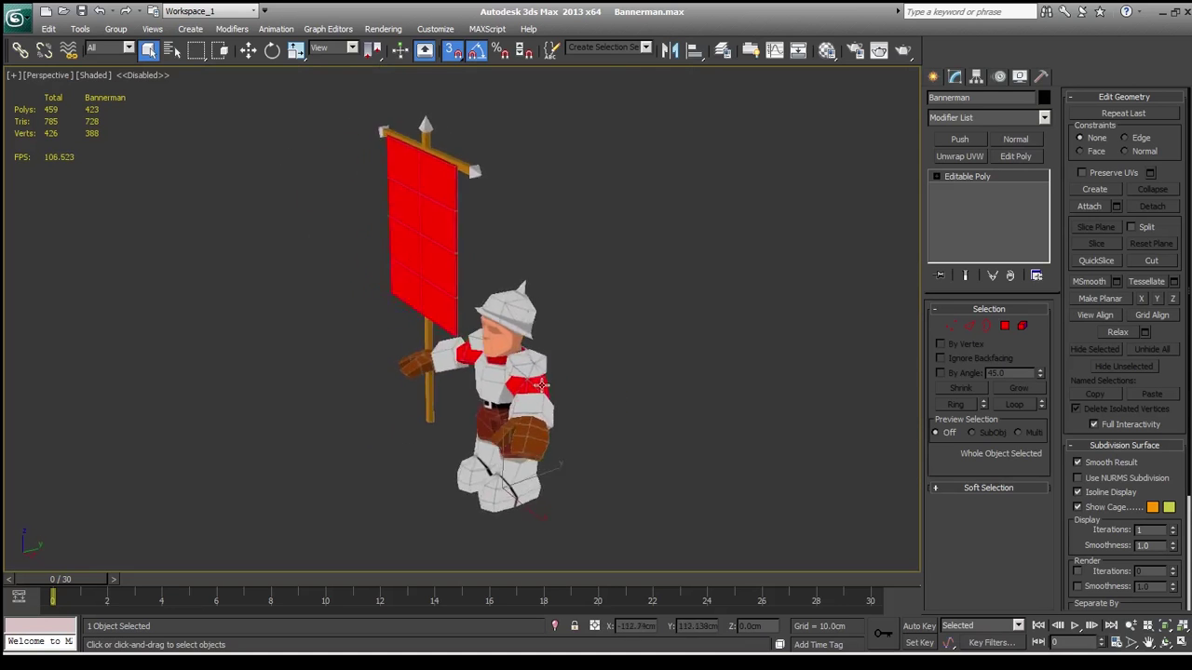
{"action": "left_click_drag", "start_coordinate": [607, 343], "coordinate": [572, 396]}
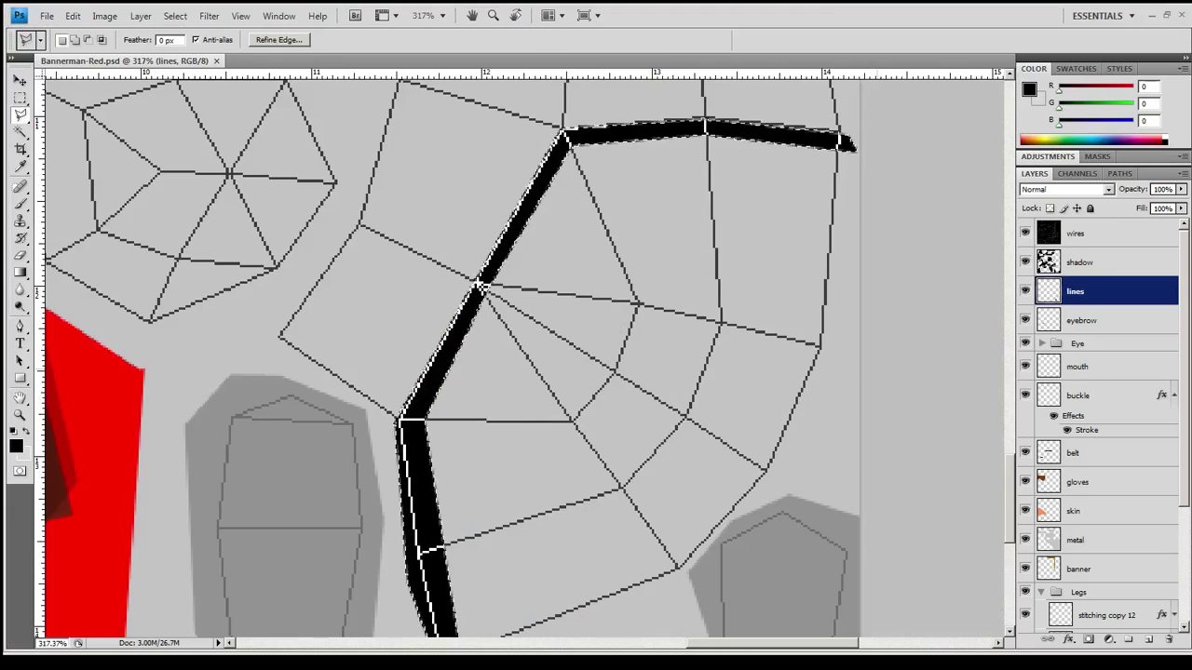
{"action": "key", "text": "ctrl+minus"}
{"action": "key", "text": "ctrl+minus"}
{"action": "key", "text": "ctrl+minus"}
Collapse the buckle effects and select the Eye group and mouth layer.
{"action": "left_click", "coordinate": [1175, 395]}
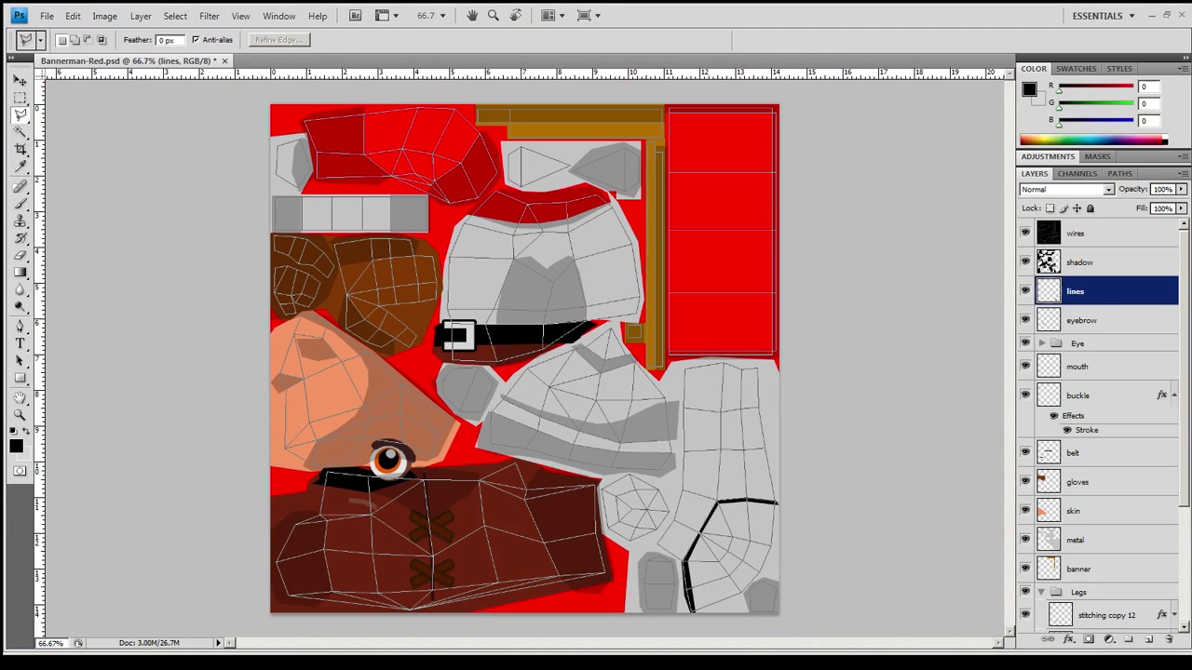
{"action": "left_click", "coordinate": [1077, 343]}
{"action": "left_click", "coordinate": [1077, 366], "text": "shift"}
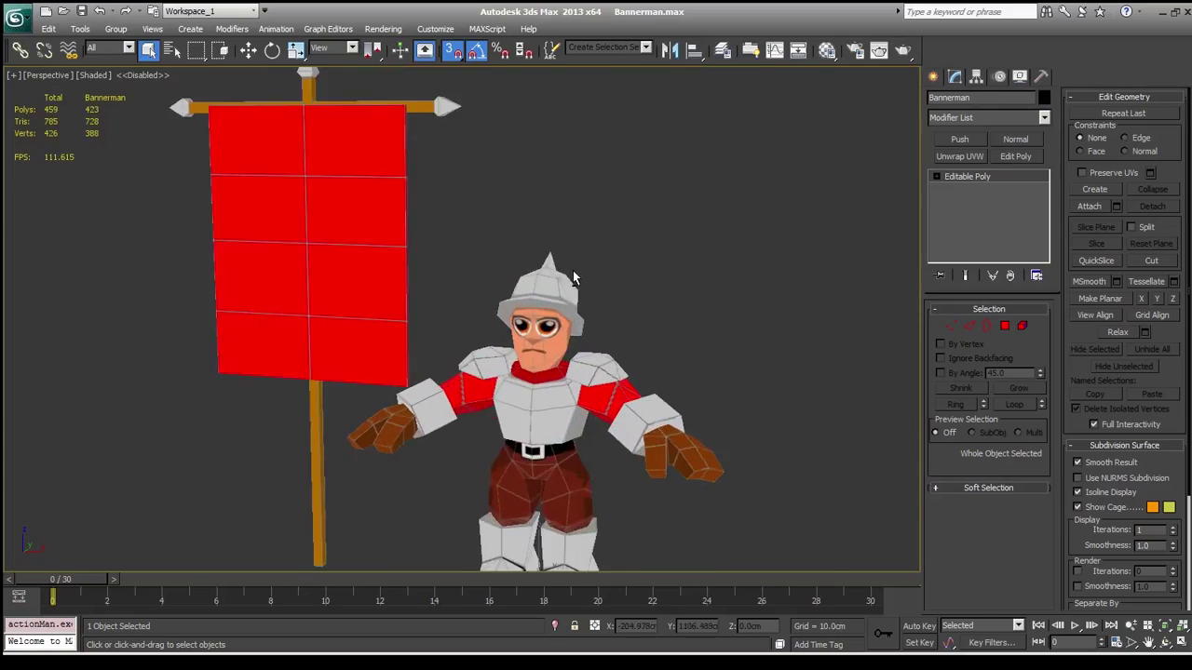
{"action": "key", "text": "alt+bracketright"}
{"action": "key", "text": "ctrl+t"}
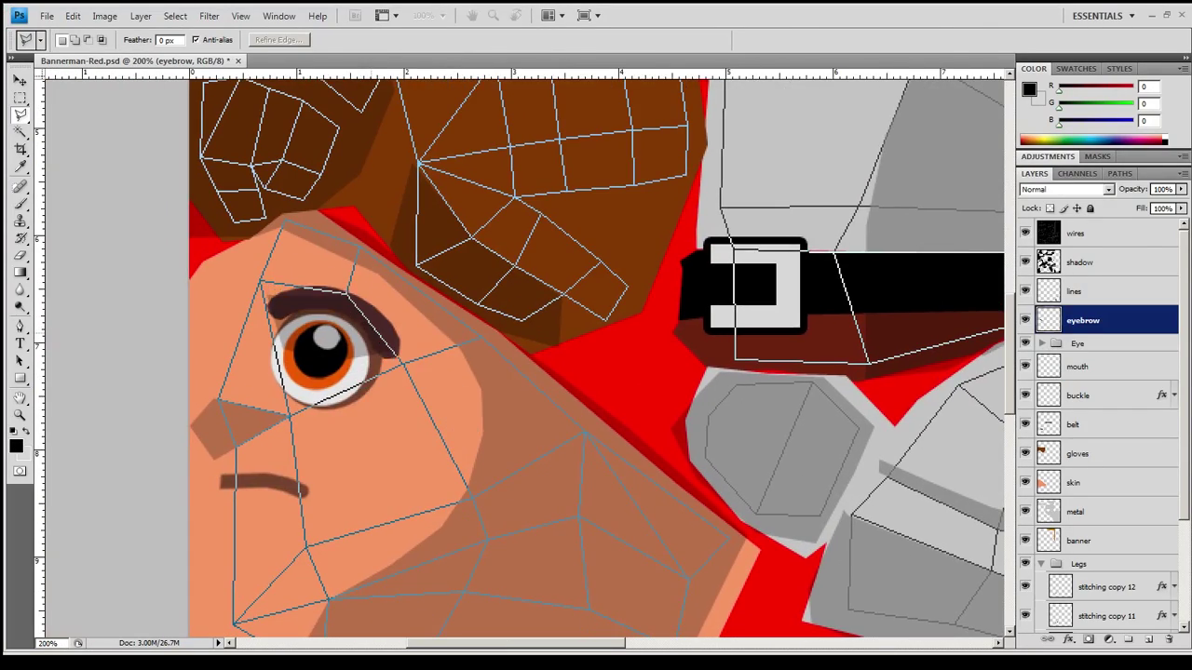
Save the texture and check the face on the 3D model in 3ds Max.
{"action": "key", "text": "ctrl+s"}
{"action": "key", "text": "alt+Tab"}
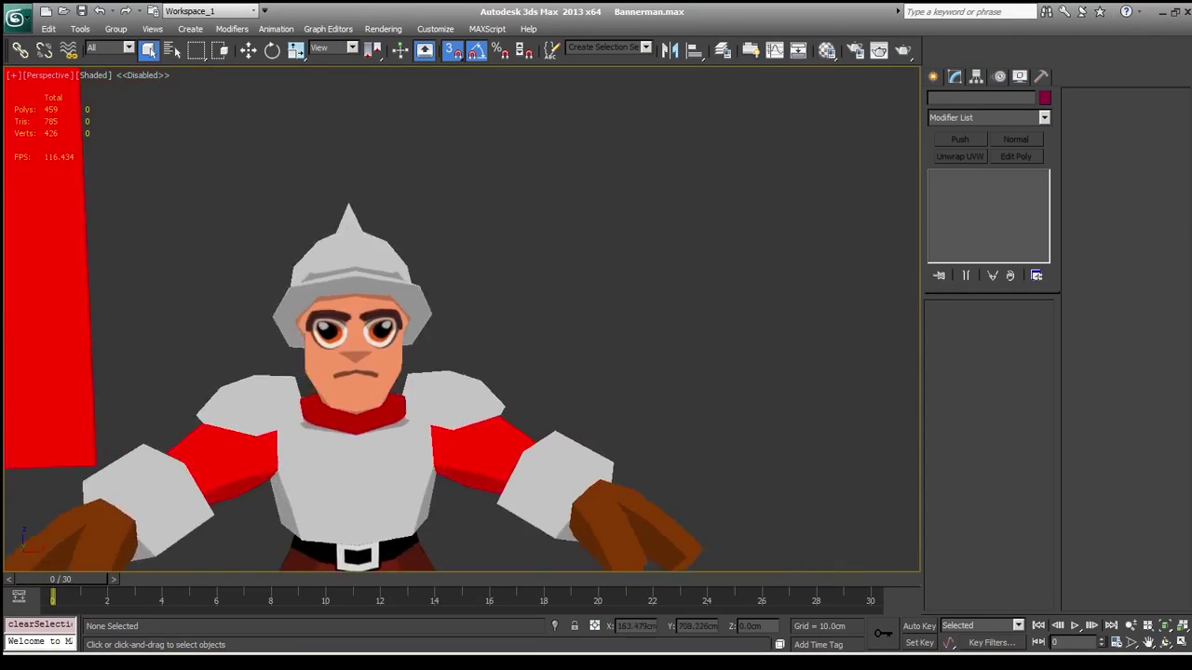
{"action": "key", "text": "alt+Tab"}
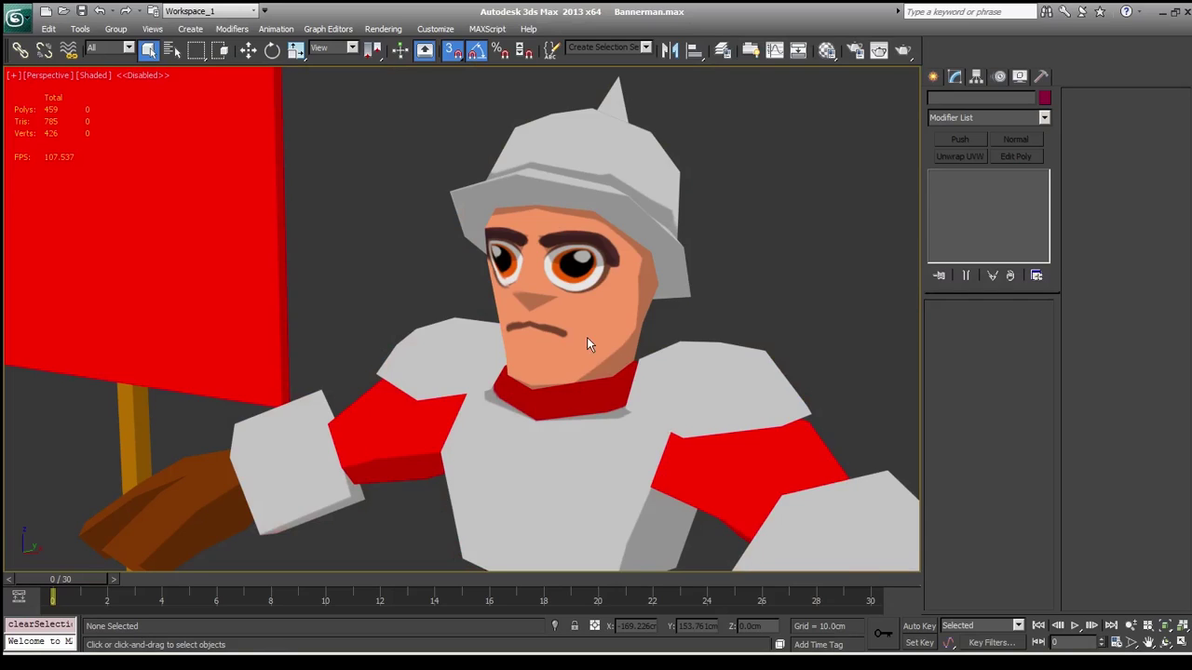
Lower the mouth, narrow the Eye group to 88.2% width, and recheck on the model.
{"action": "key", "text": "ctrl+t"}
{"action": "left_click", "coordinate": [1025, 233]}
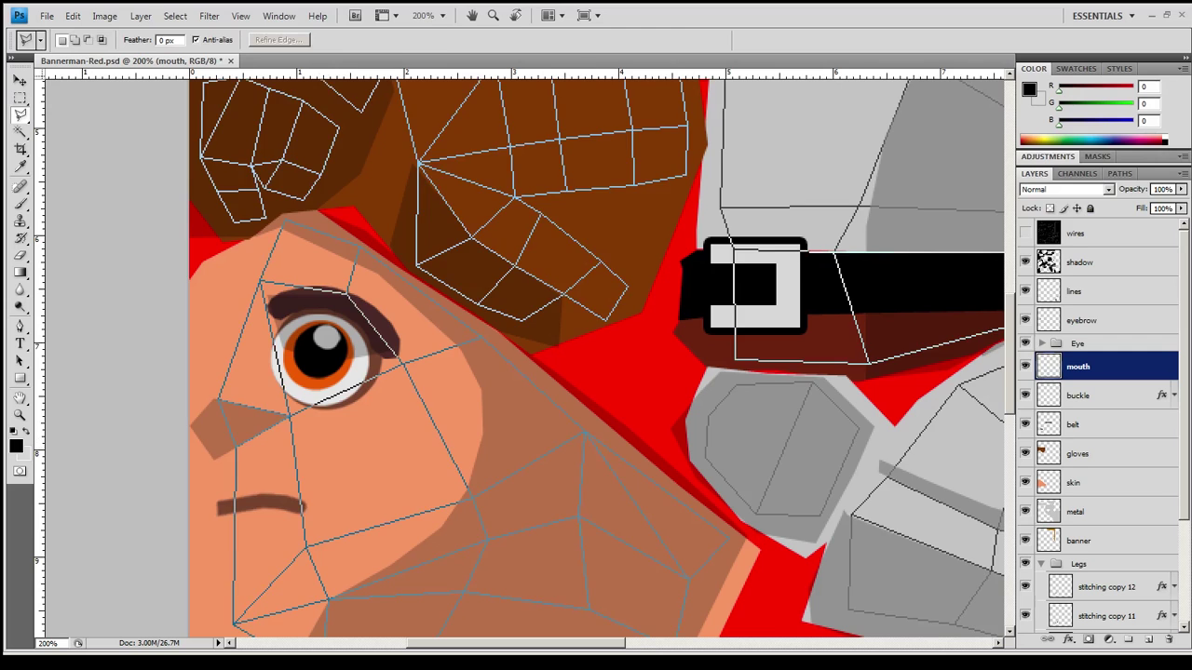
{"action": "left_click", "coordinate": [1078, 344]}
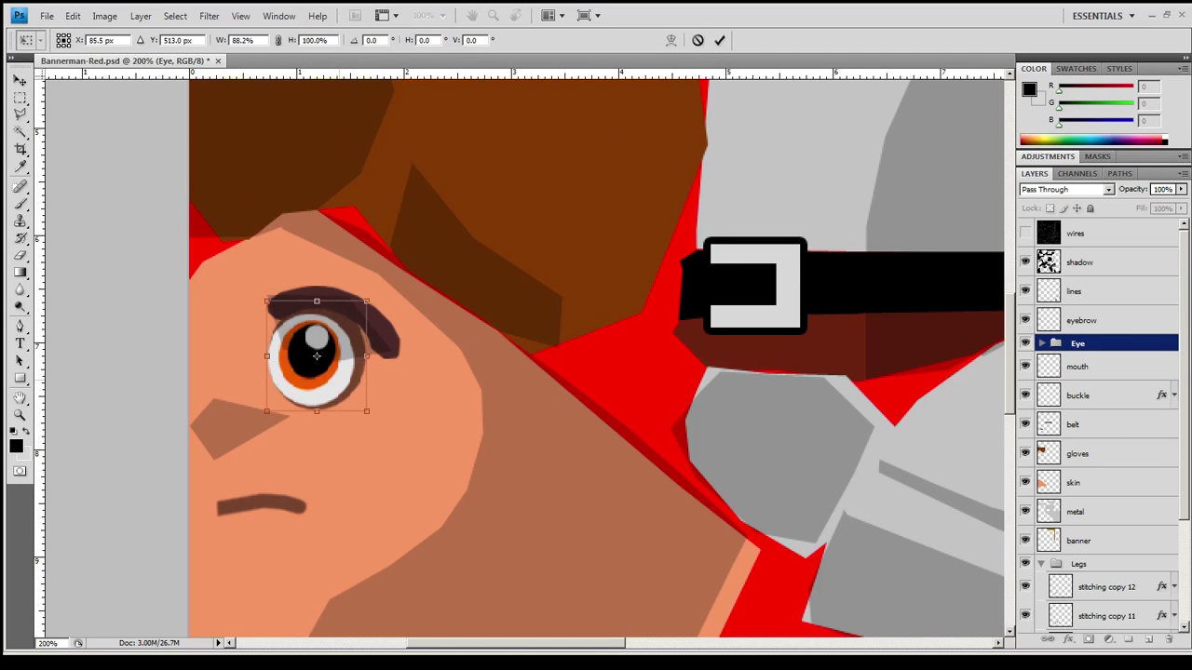
{"action": "key", "text": "Return"}
{"action": "key", "text": "alt+Tab"}
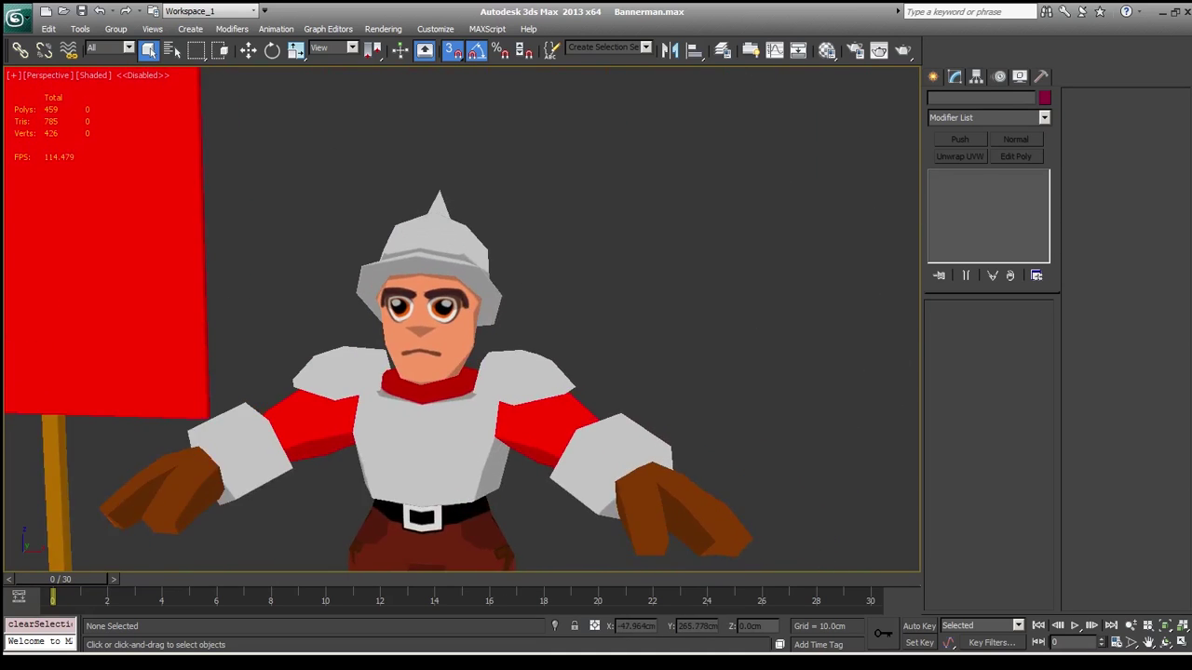
{"action": "key", "text": "alt+Tab"}
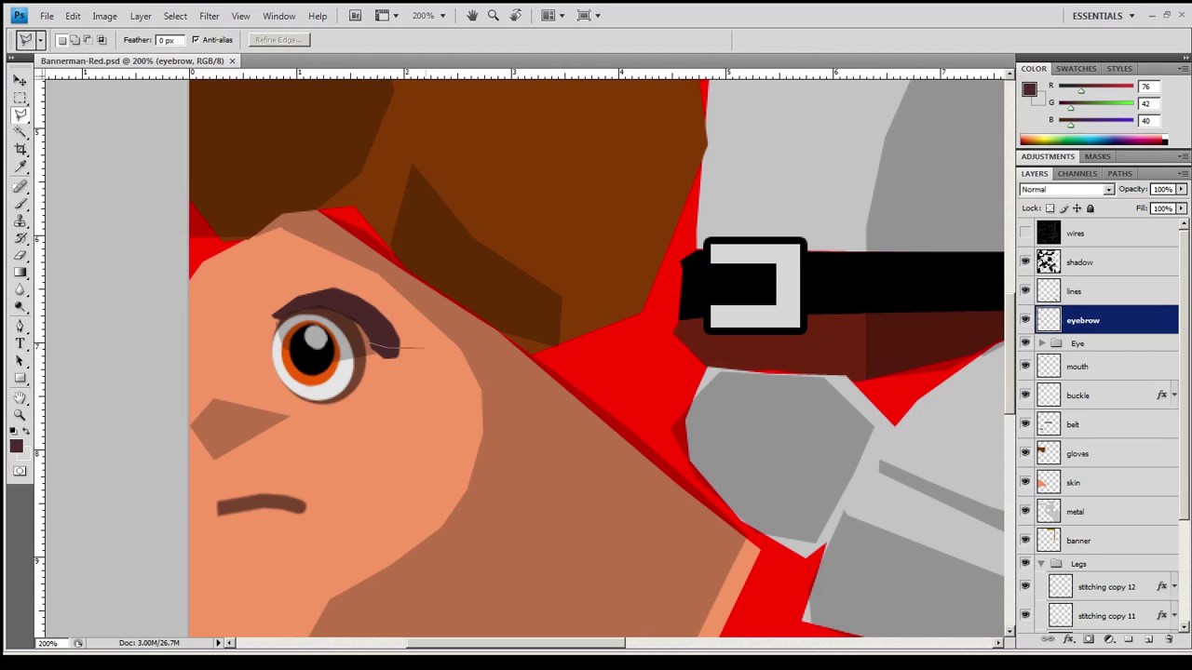
Commit the Lasso reshape of the eyebrow and scroll up the Layers panel.
{"action": "key", "text": "Return"}
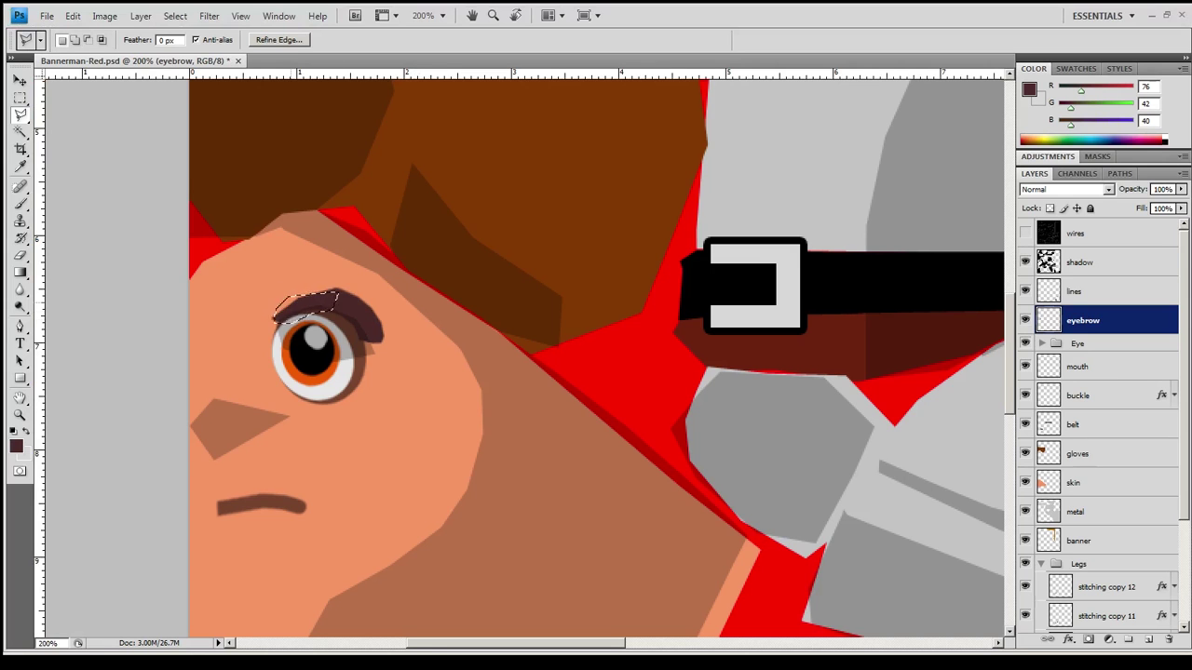
{"action": "scroll", "coordinate": [222, 345], "scroll_direction": "up", "scroll_amount": 3}
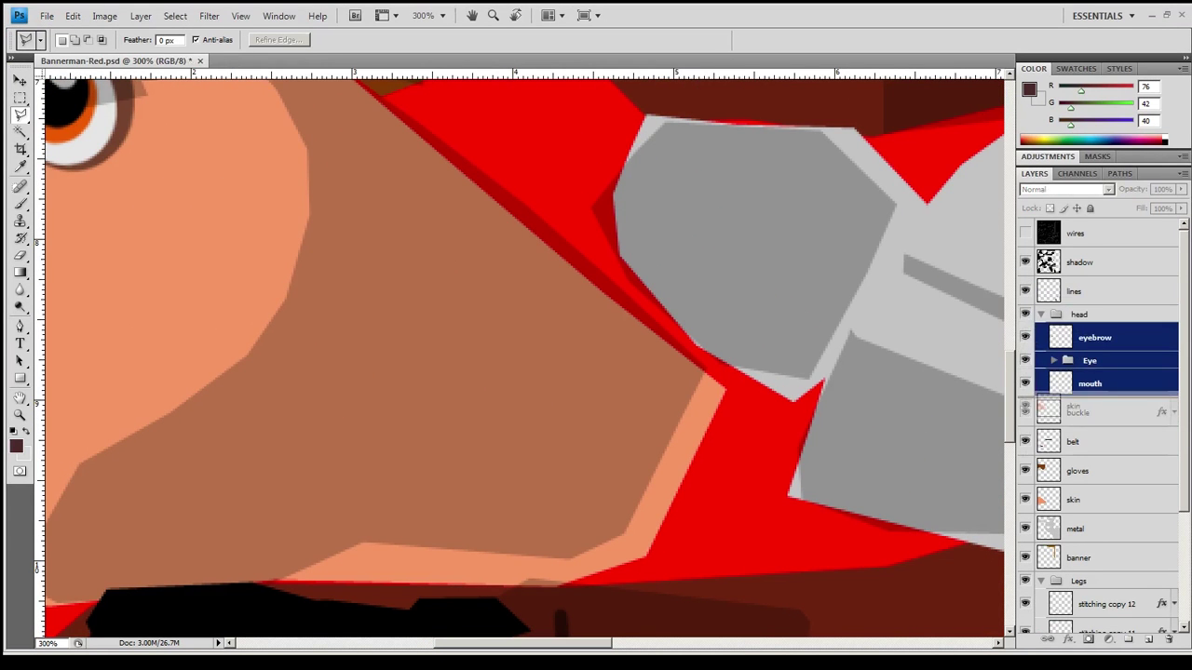
Move skin into the head group, add a 'hair' layer, and fill grey shadow shapes.
{"action": "left_click_drag", "start_coordinate": [1075, 410], "coordinate": [1080, 412]}
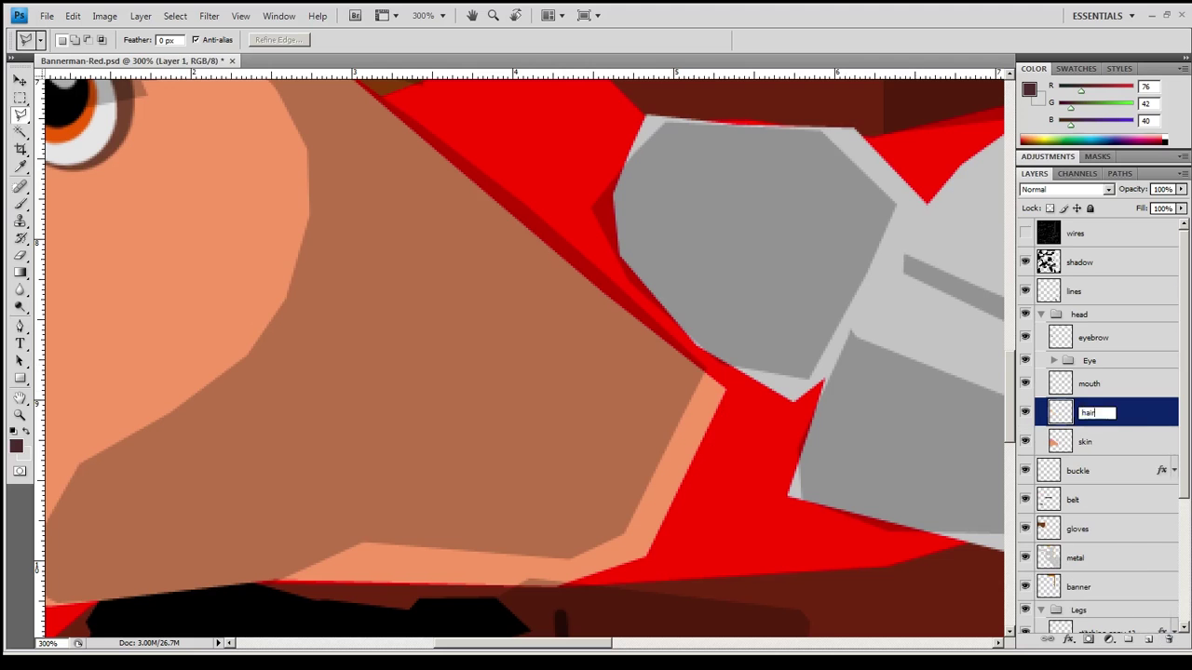
{"action": "key", "text": "Return"}
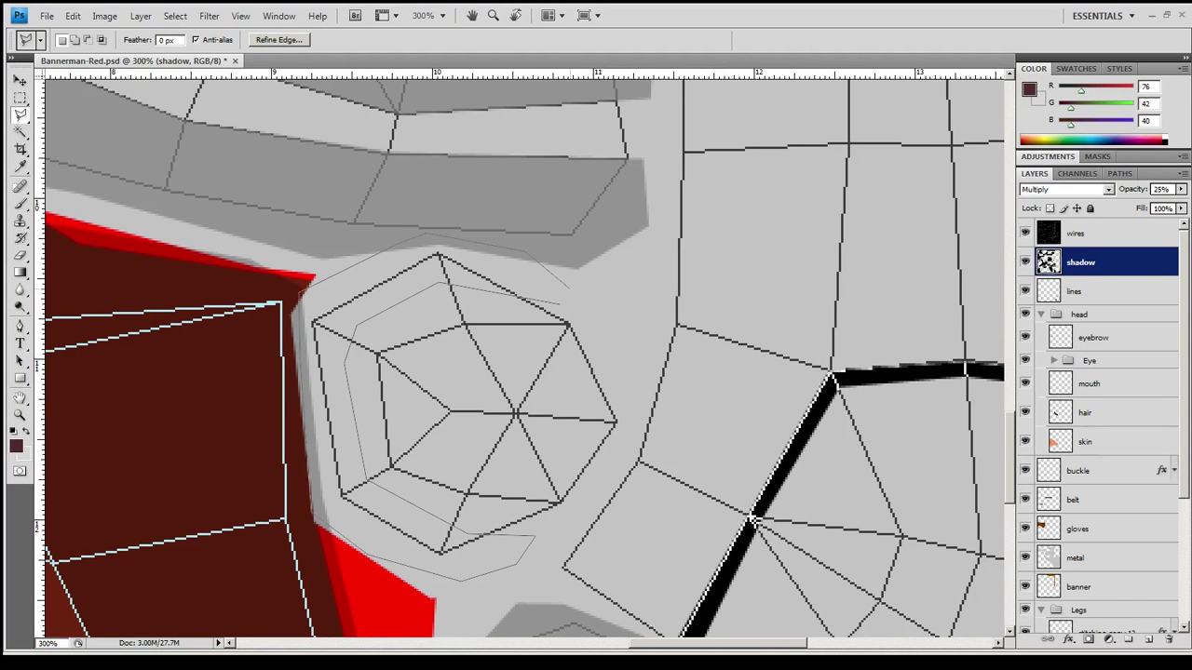
{"action": "key", "text": "Return"}
{"action": "key", "text": "d"}
{"action": "key", "text": "alt+BackSpace"}
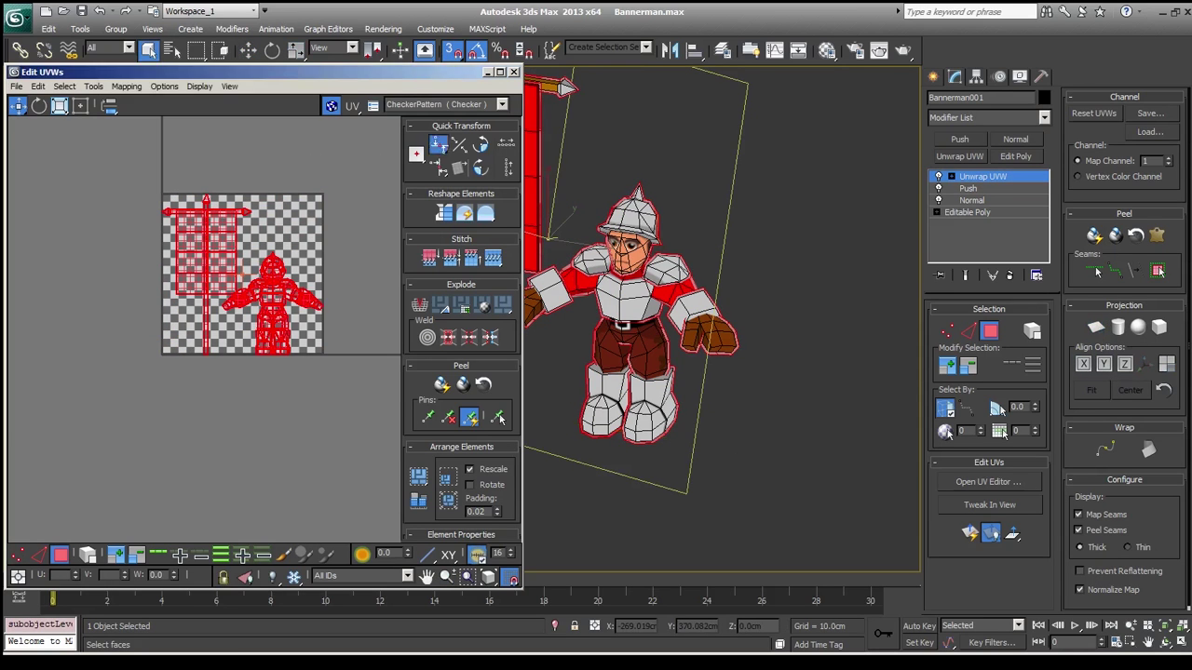
Apply Collapse All to the Bannerman modifier stack and save the scene.
{"action": "right_click", "coordinate": [978, 176]}
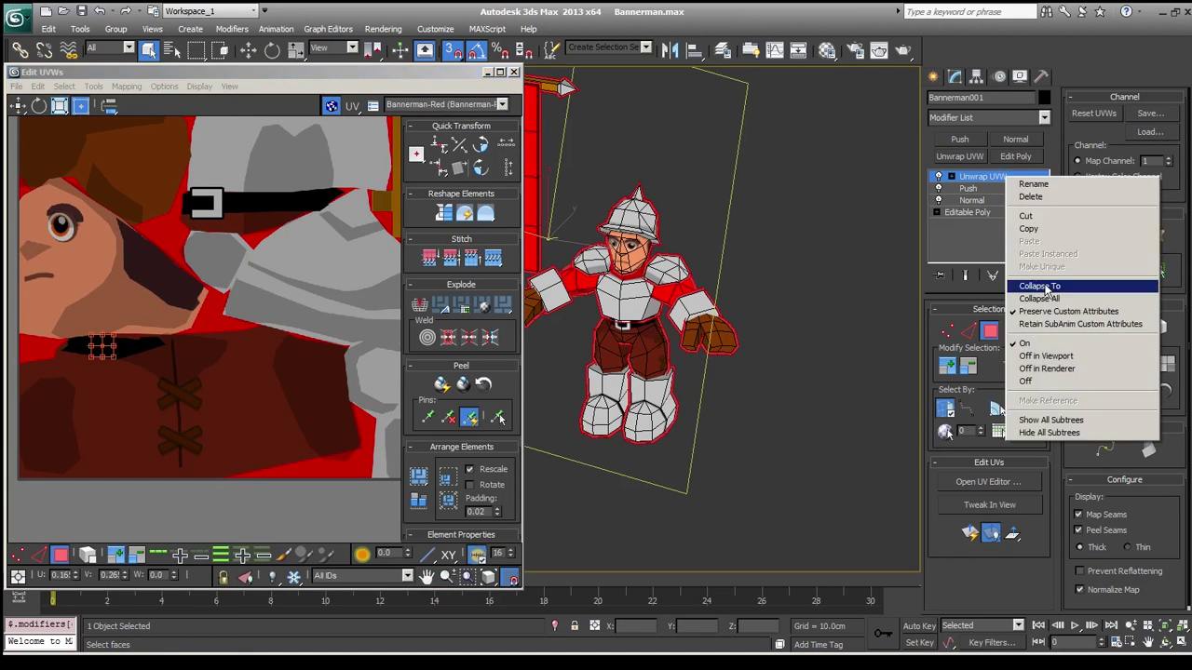
{"action": "left_click", "coordinate": [977, 285]}
{"action": "scroll", "coordinate": [806, 249], "scroll_direction": "up", "scroll_amount": 5}
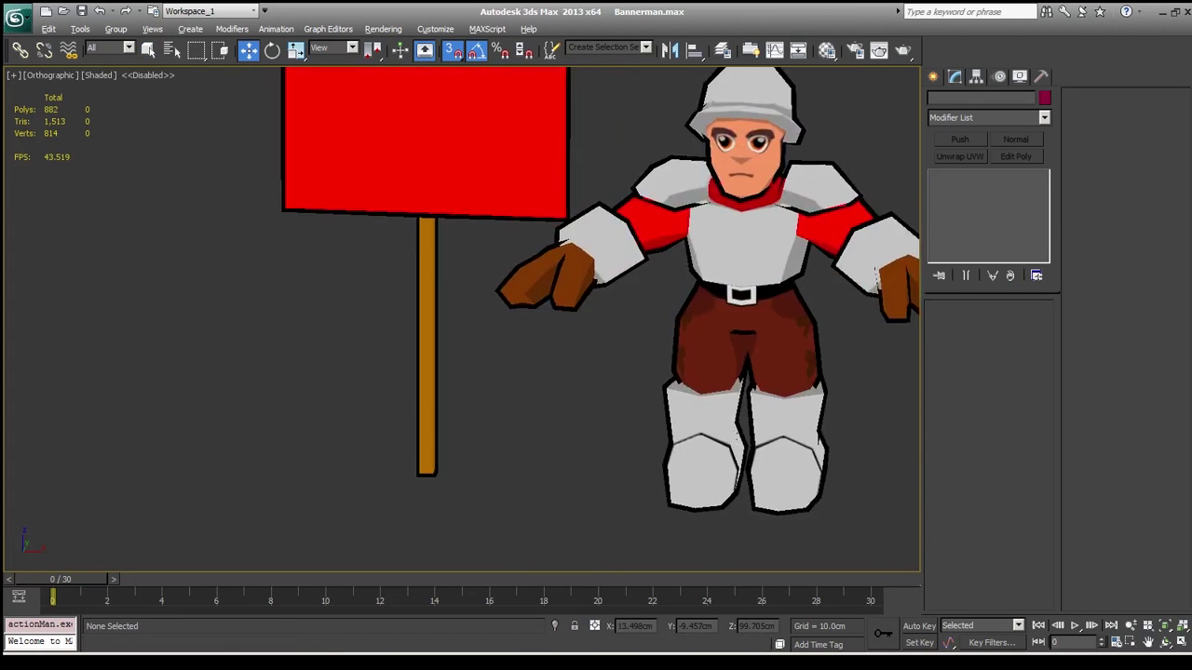
{"action": "scroll", "coordinate": [807, 249], "scroll_direction": "down", "scroll_amount": 2}
{"action": "scroll", "coordinate": [626, 342], "scroll_direction": "up", "scroll_amount": 3}
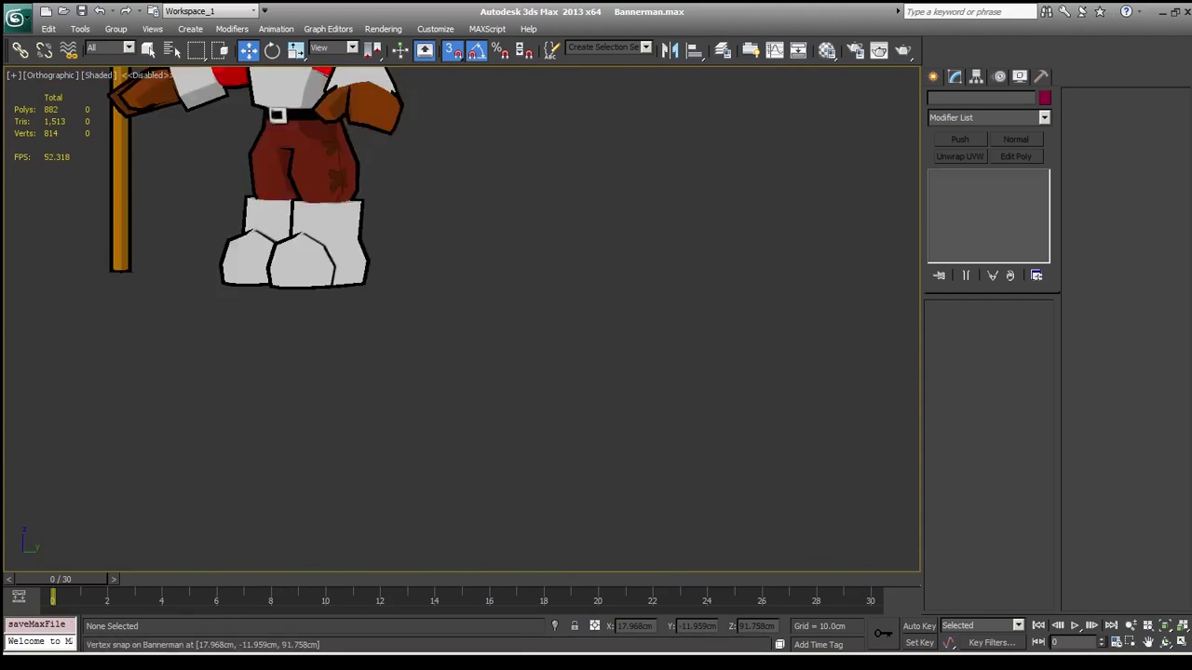
{"action": "key", "text": "ctrl+s"}
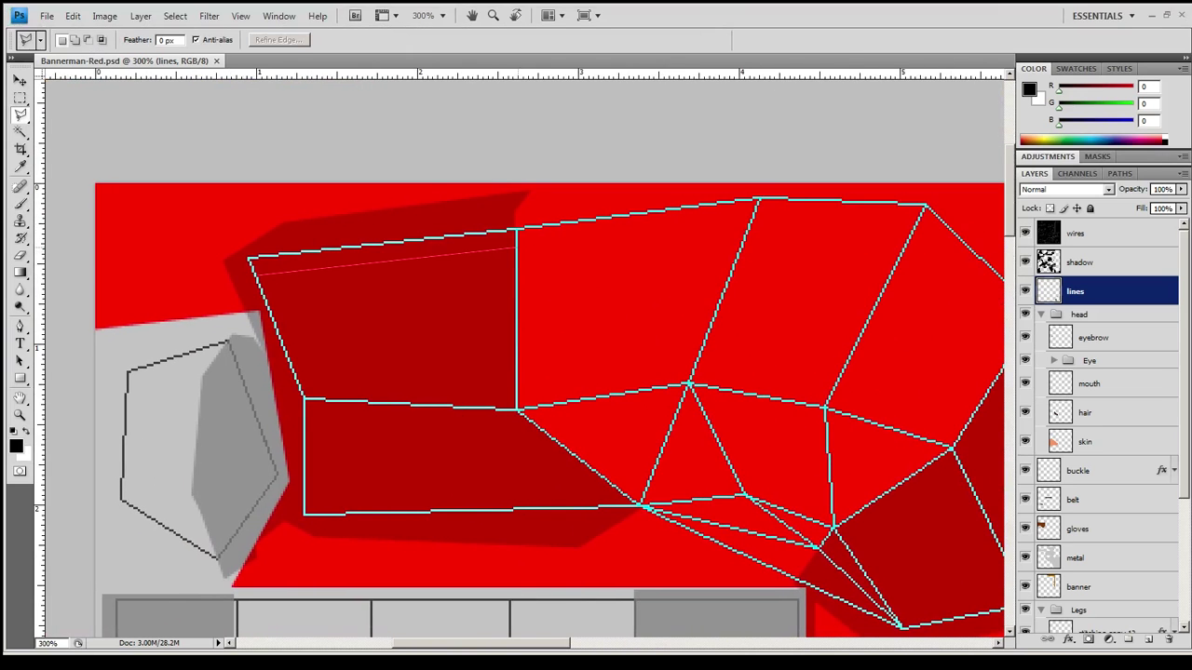
Pan around the top-left red piece and set the texture view to 100%.
{"action": "scroll", "coordinate": [521, 410], "scroll_direction": "right", "scroll_amount": 3}
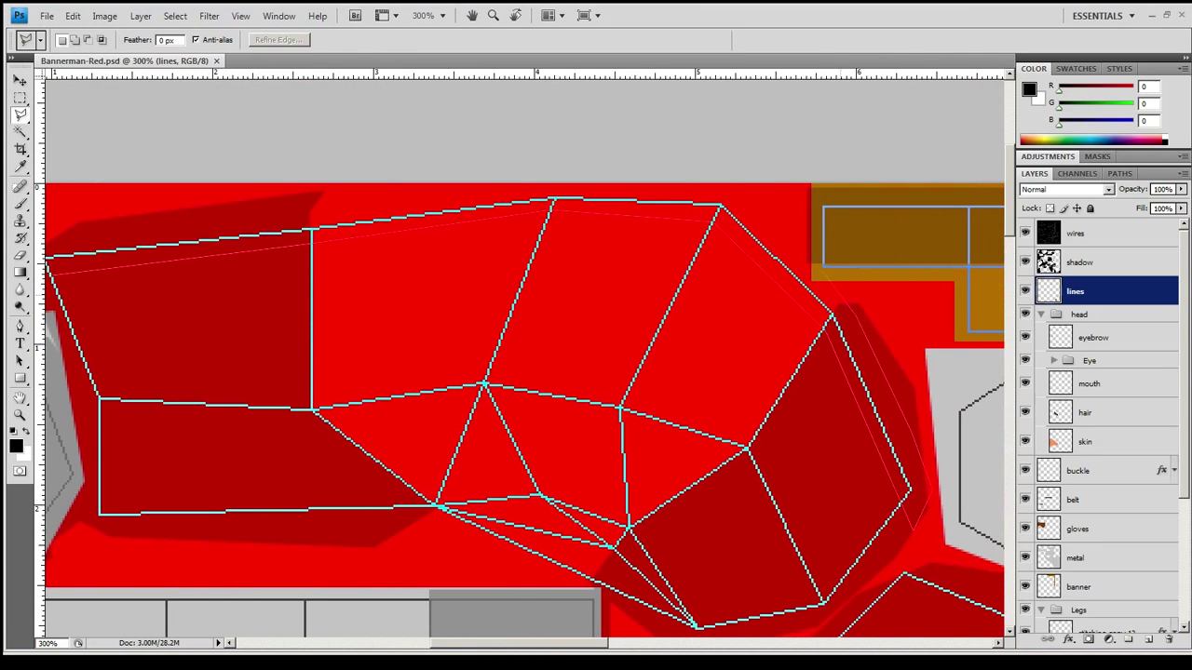
{"action": "scroll", "coordinate": [522, 410], "scroll_direction": "left", "scroll_amount": 1}
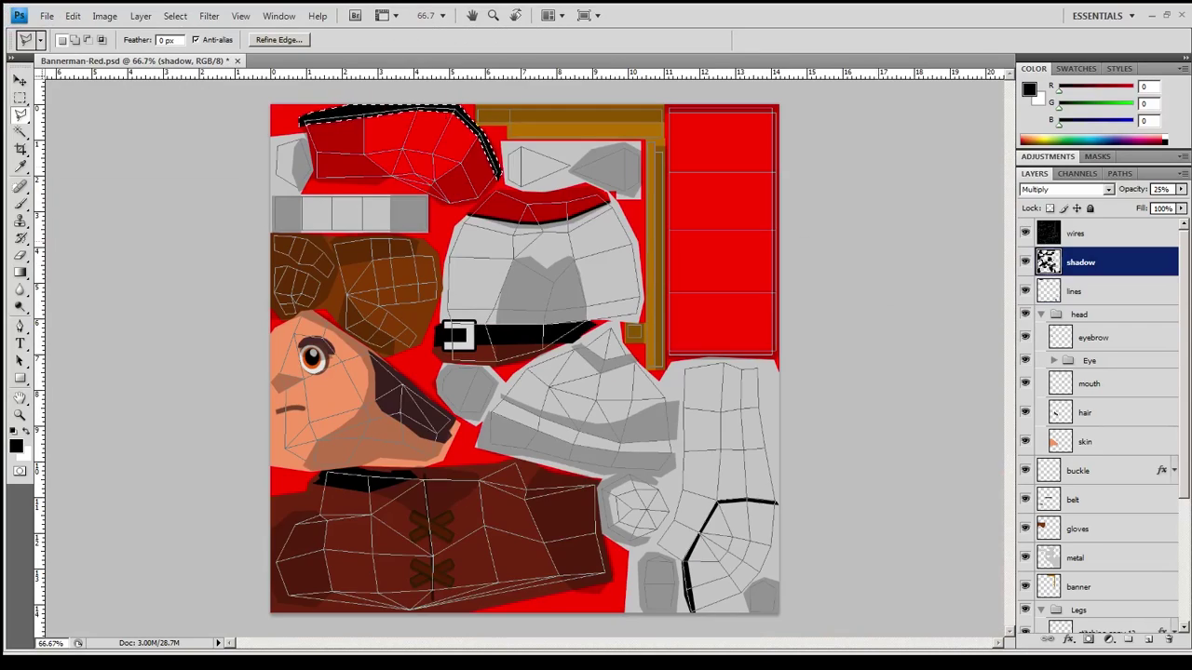
{"action": "key", "text": "ctrl+plus"}
{"action": "key", "text": "ctrl+plus"}
{"action": "key", "text": "ctrl+minus"}
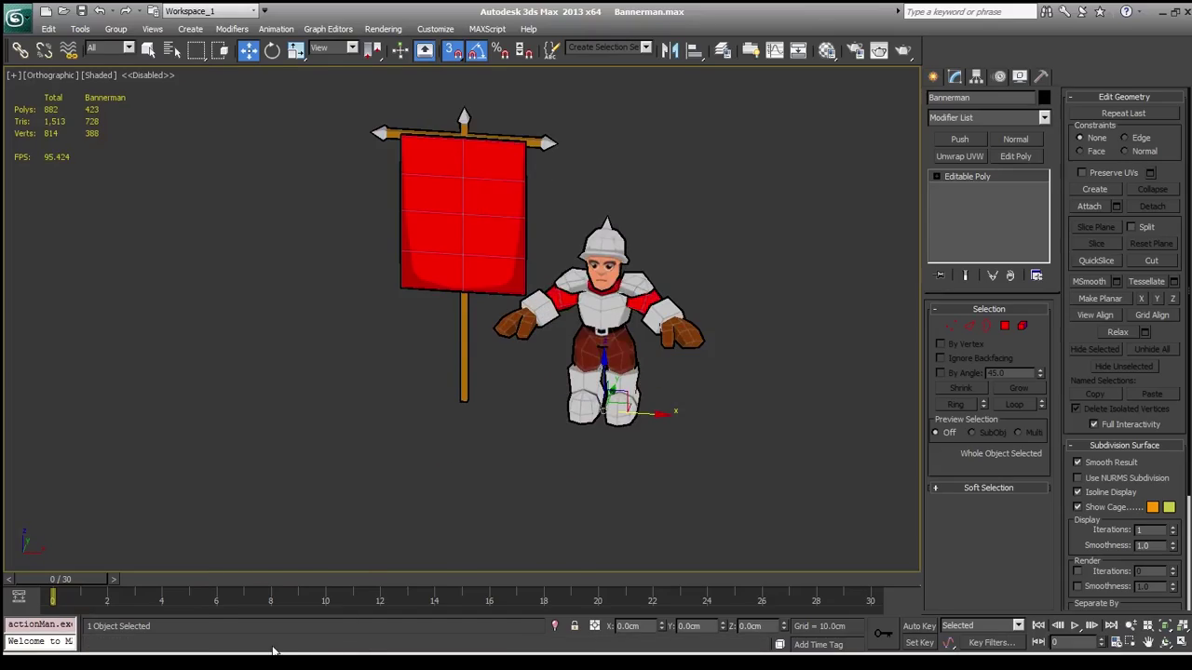
{"action": "key", "text": "shift+Up"}
{"action": "key", "text": "shift+Up"}
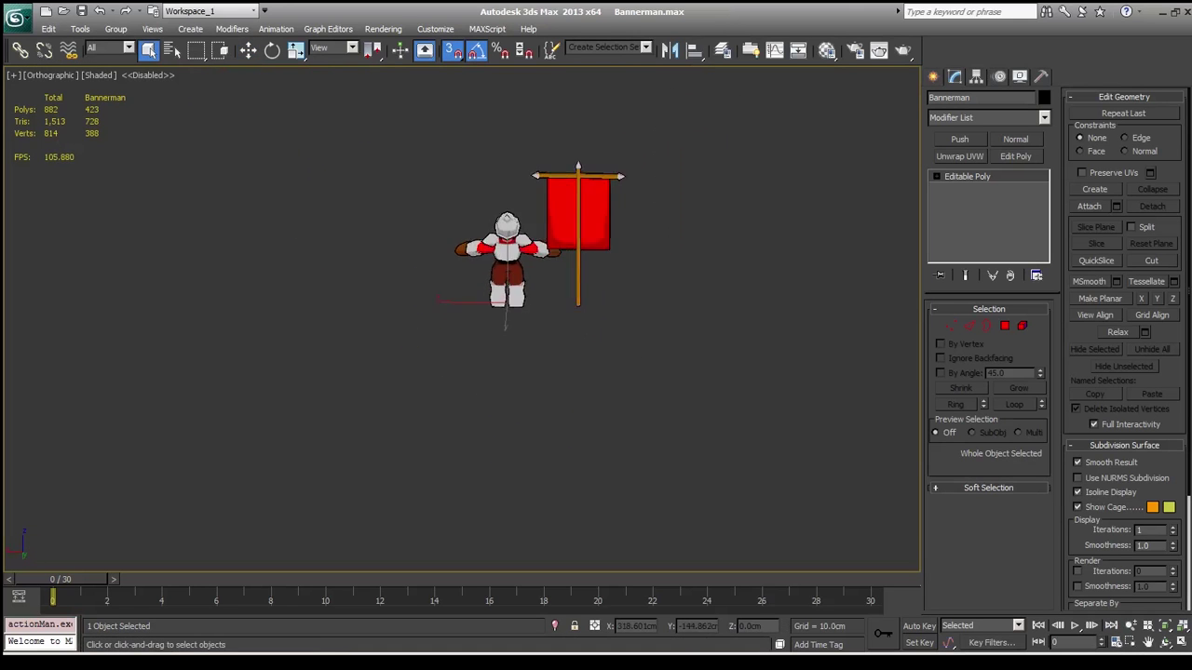
{"action": "key", "text": "p"}
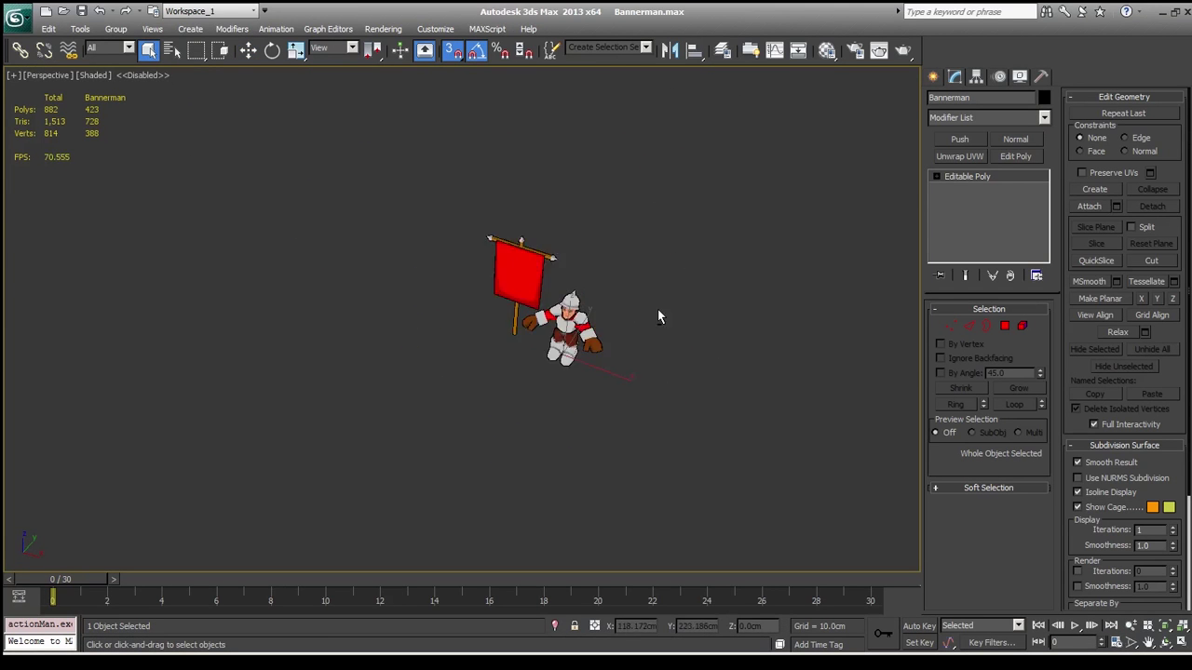
{"action": "mouse_move", "coordinate": [813, 327]}
{"action": "left_mouse_down"}
{"action": "mouse_move", "coordinate": [441, 401]}
{"action": "mouse_move", "coordinate": [497, 412]}
{"action": "mouse_move", "coordinate": [426, 515]}
{"action": "left_mouse_up"}
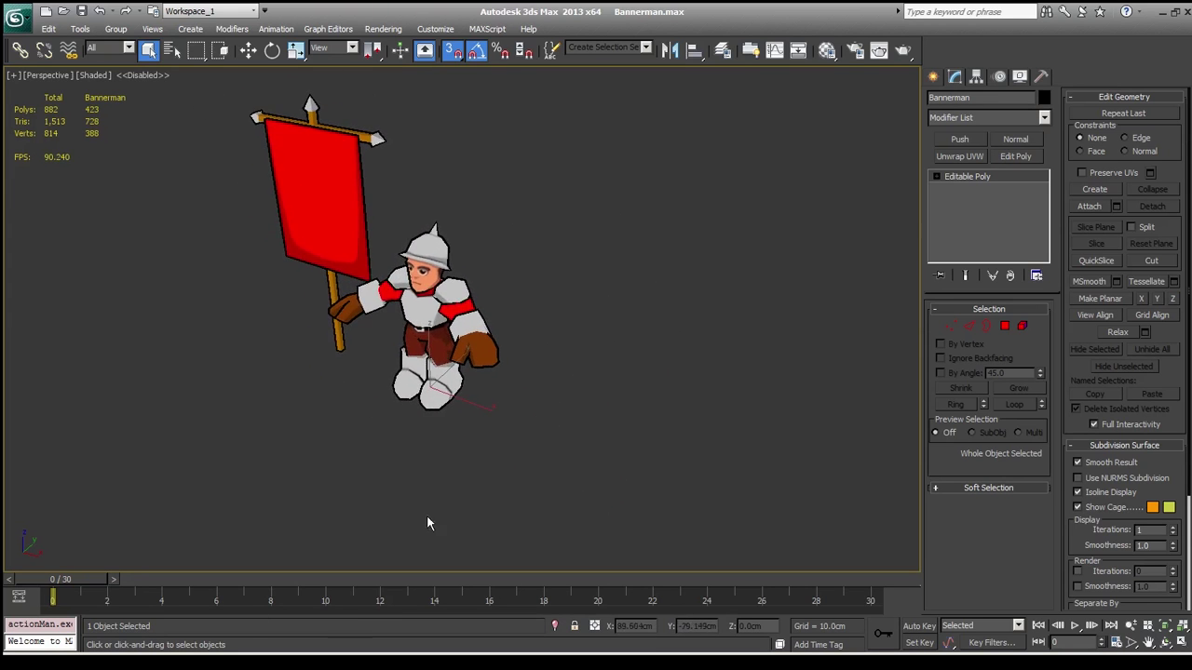
{"action": "scroll", "coordinate": [426, 515], "scroll_direction": "up", "scroll_amount": 3}
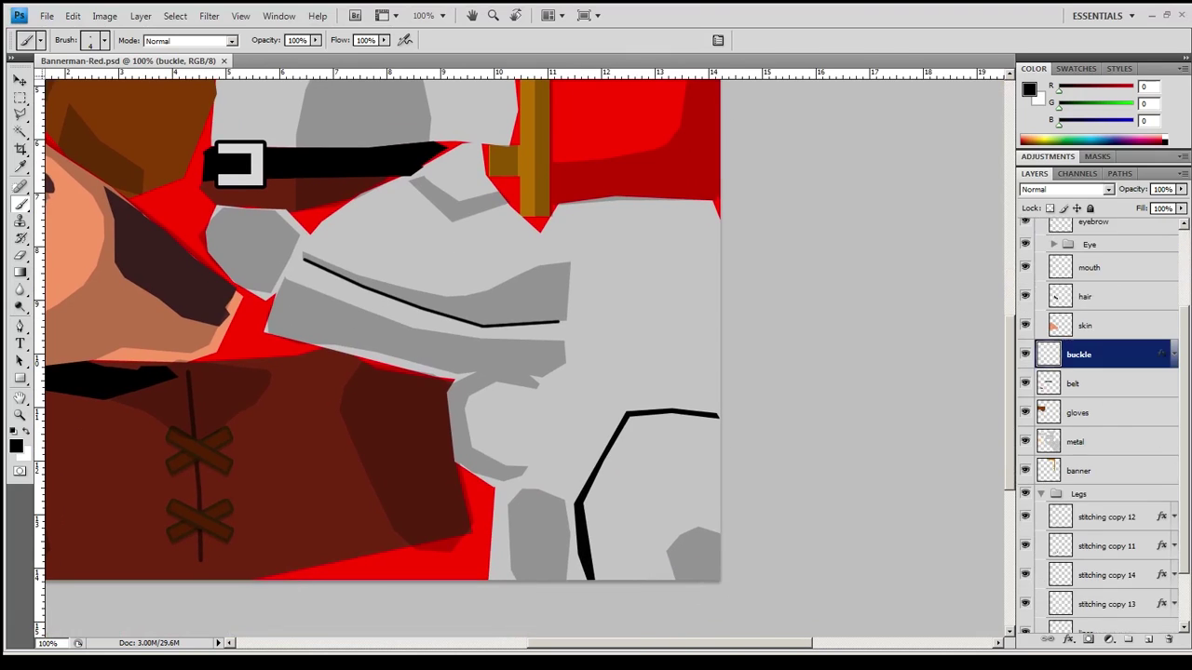
Duplicate the buckle into the Legs group and move Legs above the metal layer.
{"action": "key", "text": "ctrl+j"}
{"action": "left_click_drag", "start_coordinate": [1099, 341], "coordinate": [1099, 493]}
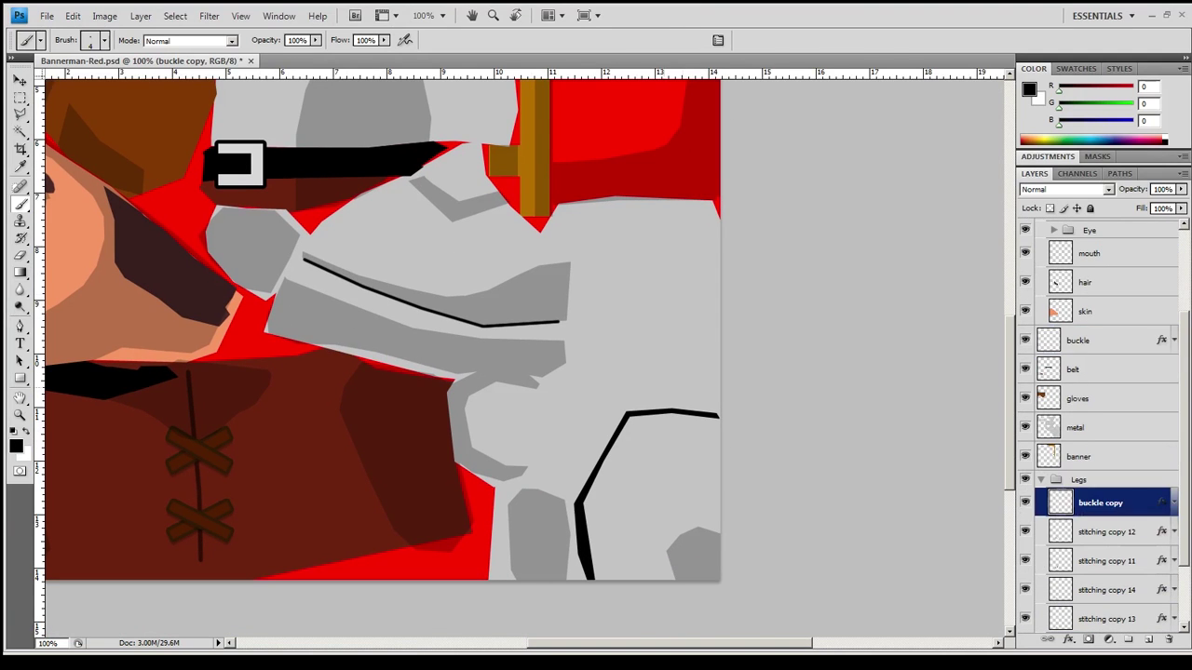
{"action": "left_click", "coordinate": [1041, 479]}
{"action": "left_click_drag", "start_coordinate": [1081, 596], "coordinate": [1080, 578]}
{"action": "left_click_drag", "start_coordinate": [1080, 527], "coordinate": [1080, 529]}
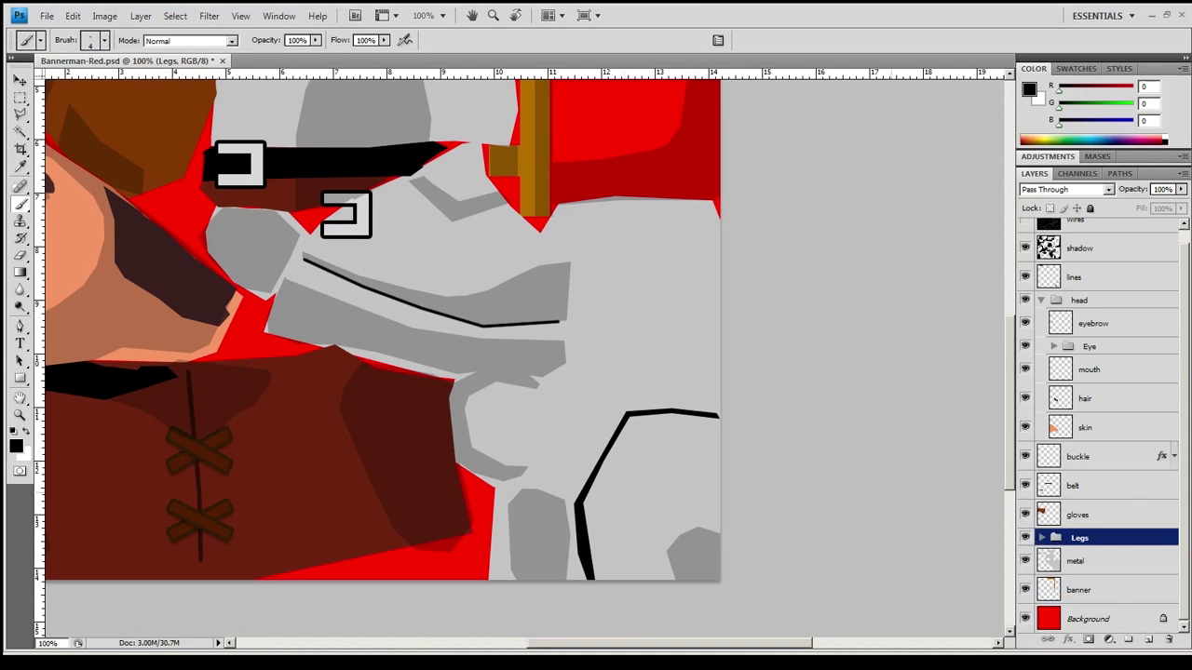
{"action": "left_click", "coordinate": [1041, 538]}
{"action": "left_click", "coordinate": [1098, 561]}
{"action": "scroll", "coordinate": [1099, 419], "scroll_direction": "up", "scroll_amount": 1}
{"action": "left_click", "coordinate": [1025, 234]}
Rotate the buckle copy 90°, flip it vertically, and set it on the leg strap line.
{"action": "key", "text": "ctrl+t"}
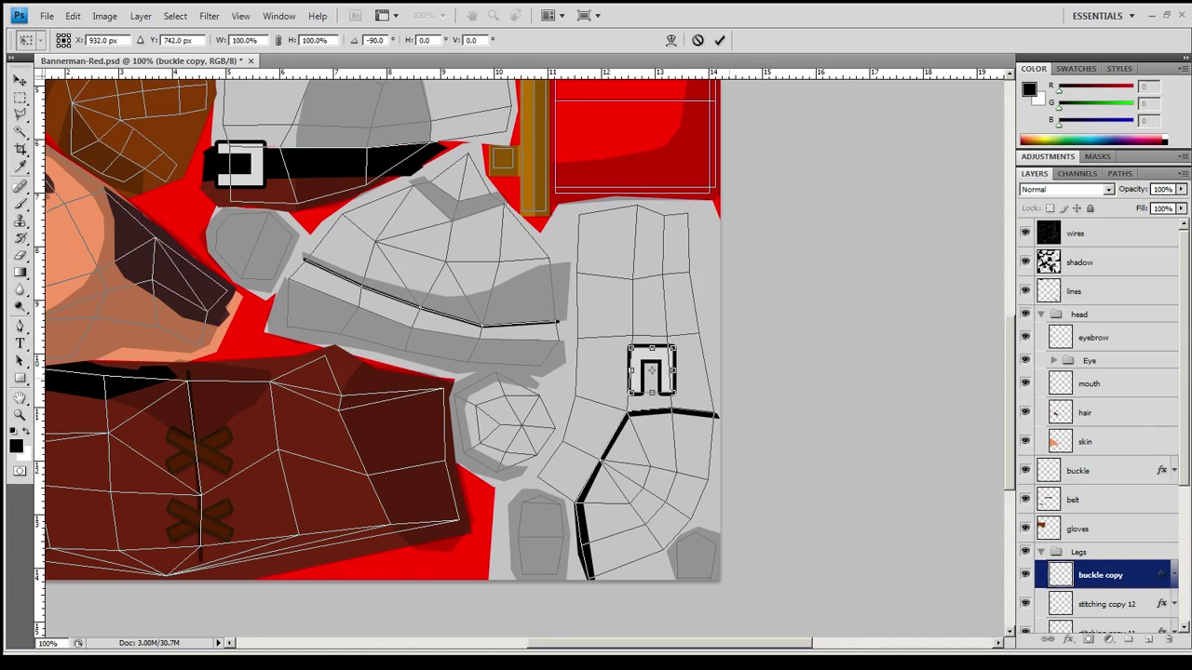
{"action": "key", "text": "Return"}
{"action": "key", "text": "alt+Tab"}
{"action": "scroll", "coordinate": [481, 245], "scroll_direction": "up", "scroll_amount": 2}
{"action": "key", "text": "alt+Tab"}
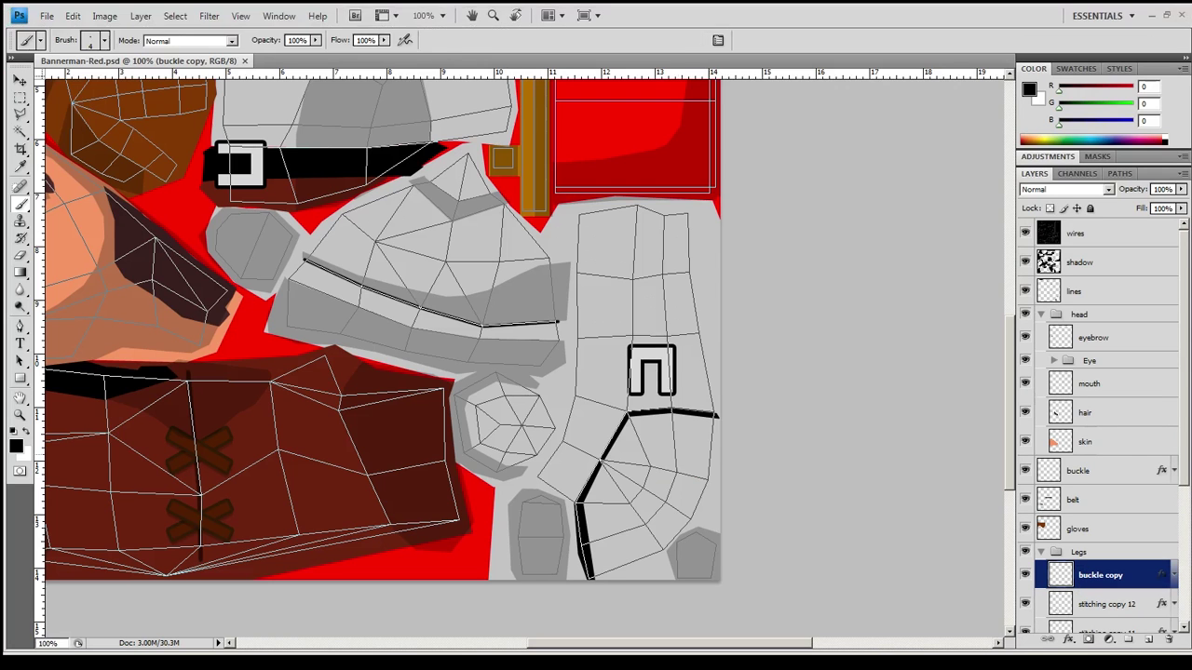
{"action": "right_click", "coordinate": [663, 346]}
{"action": "left_click", "coordinate": [703, 548]}
{"action": "left_click_drag", "start_coordinate": [648, 374], "coordinate": [650, 390]}
{"action": "key", "text": "Return"}
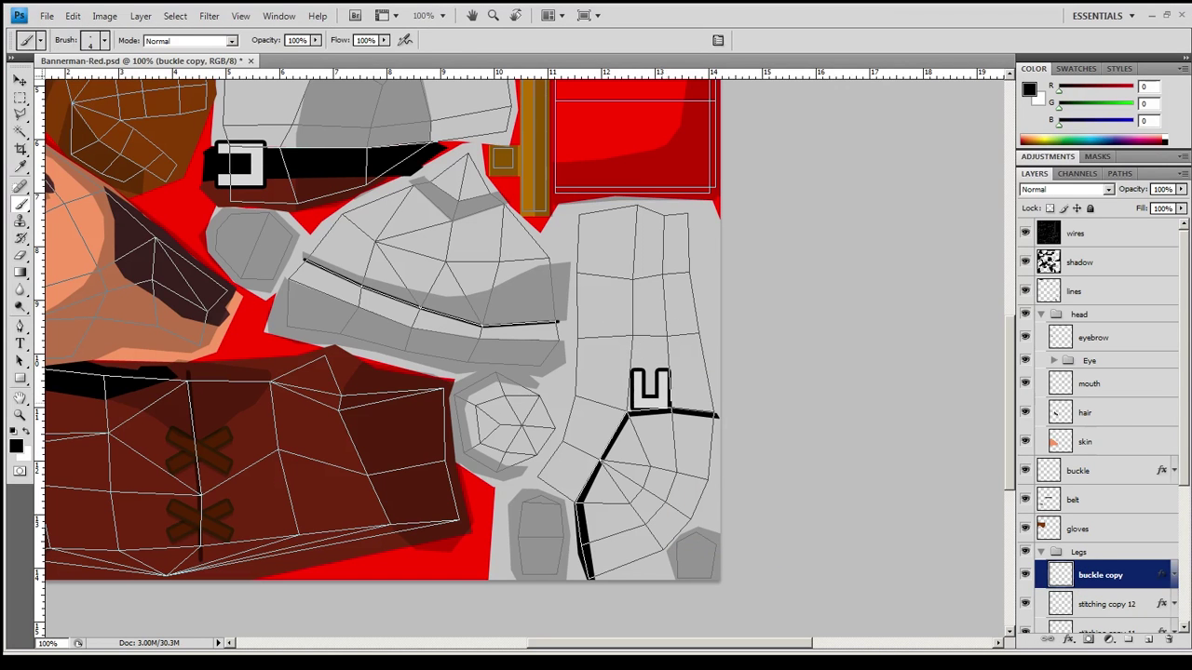
{"action": "key", "text": "ctrl+plus"}
{"action": "key", "text": "l"}
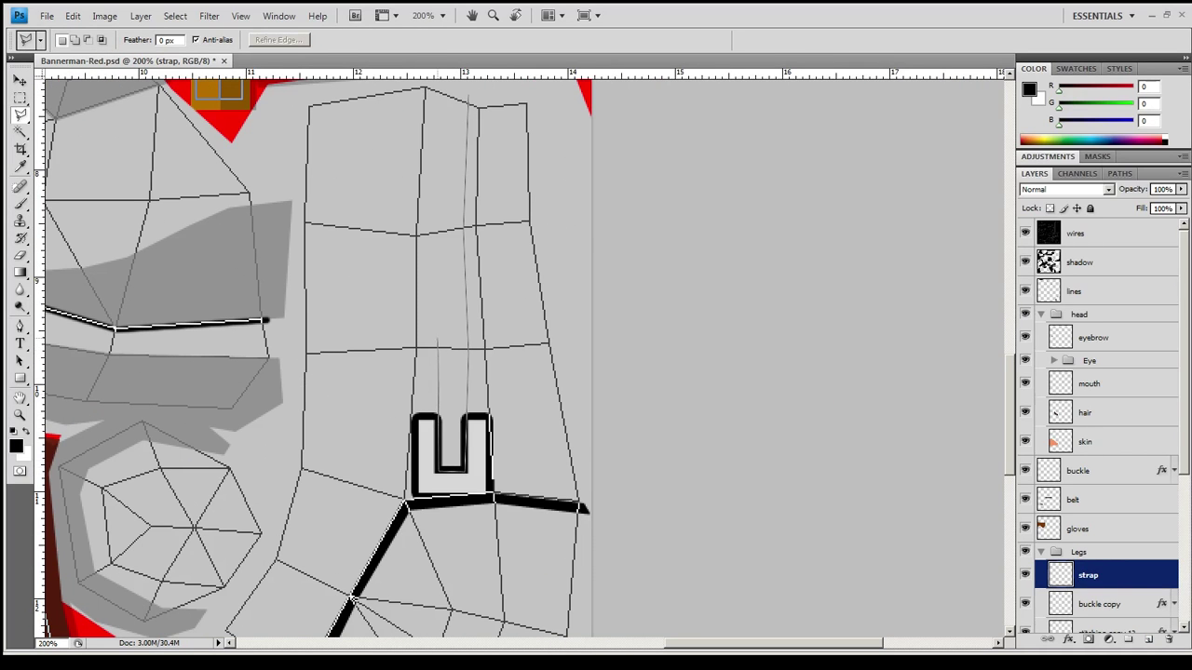
Outline the strap above the buckle, fill it brown and give it a black stroke.
{"action": "mouse_move", "coordinate": [465, 373]}
{"action": "left_mouse_down"}
{"action": "mouse_move", "coordinate": [745, 186]}
{"action": "mouse_move", "coordinate": [466, 372]}
{"action": "left_mouse_up"}
{"action": "key", "text": "alt+BackSpace"}
{"action": "double_click", "coordinate": [1117, 575]}
{"action": "left_click", "coordinate": [634, 429]}
{"action": "left_click", "coordinate": [1001, 213]}
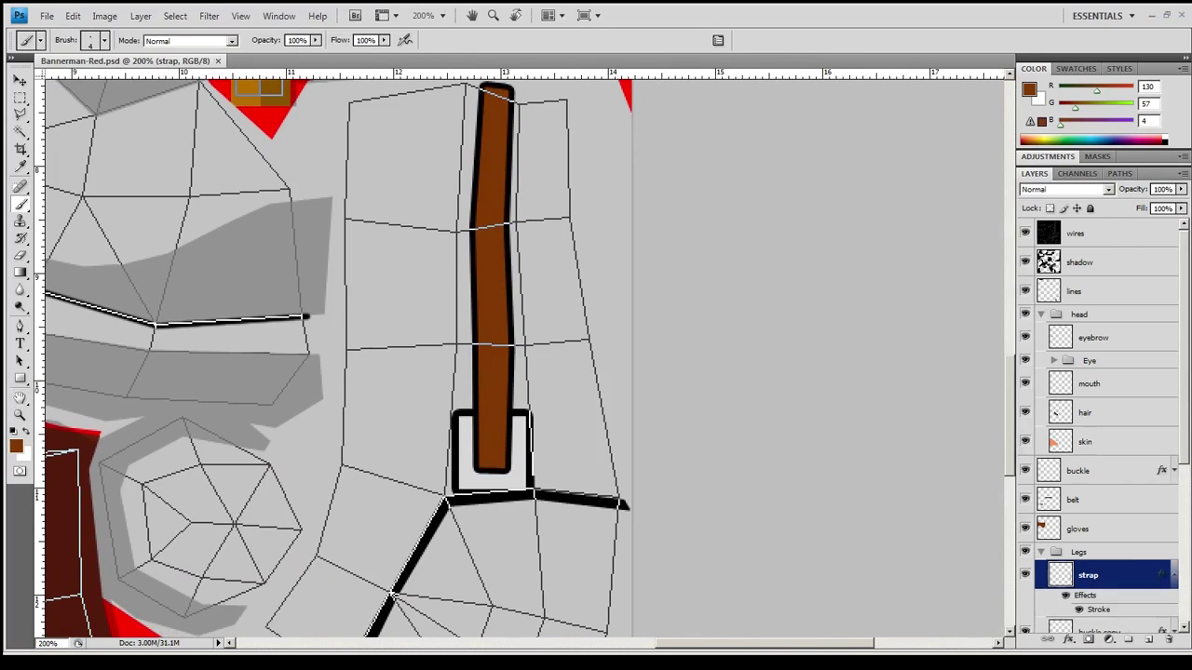
Check the strap on the 3D model, then fill dark shadow patches across it.
{"action": "key", "text": "alt+Tab"}
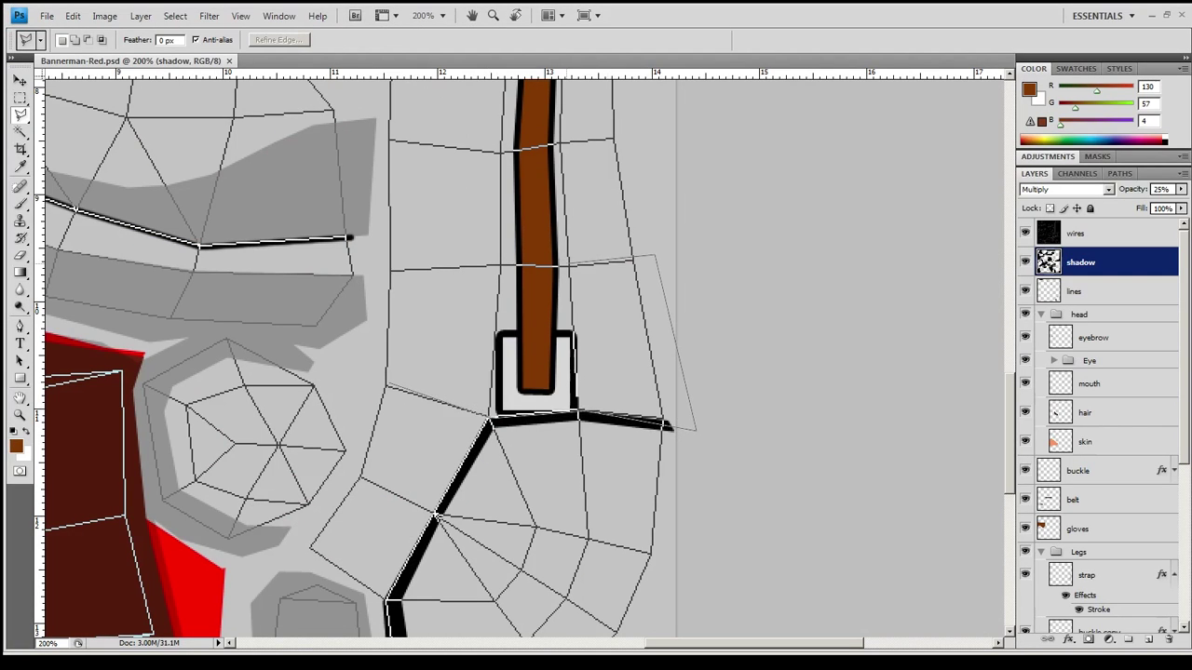
{"action": "key", "text": "d"}
{"action": "key", "text": "alt+BackSpace"}
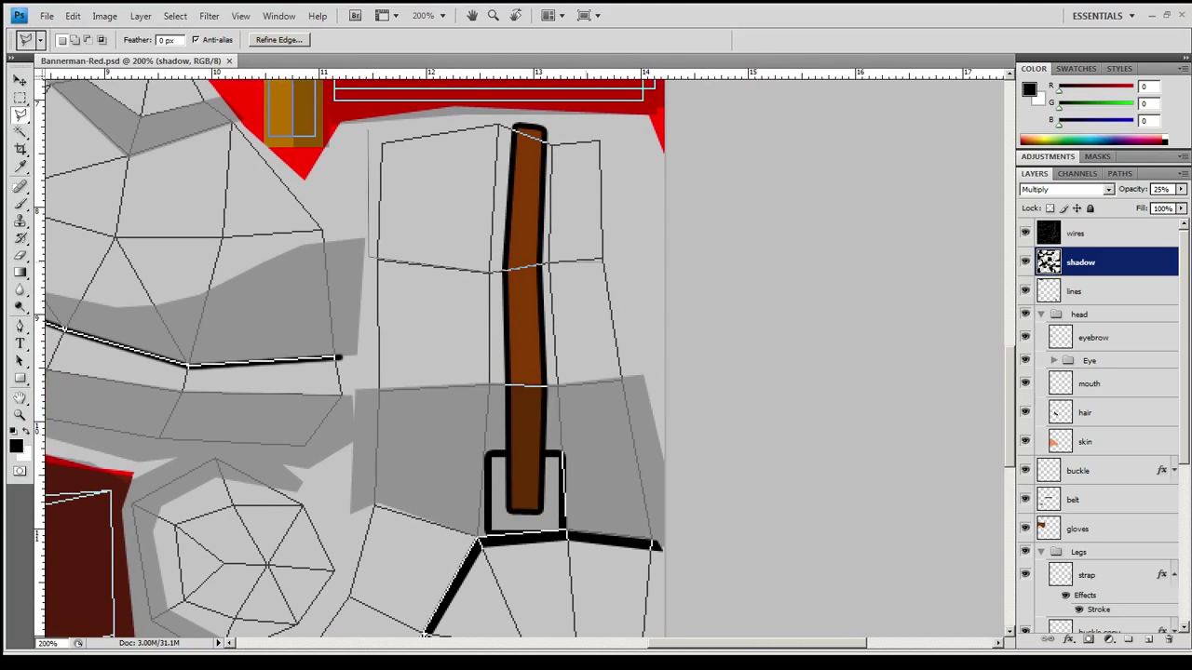
{"action": "key", "text": "Return"}
{"action": "key", "text": "alt+BackSpace"}
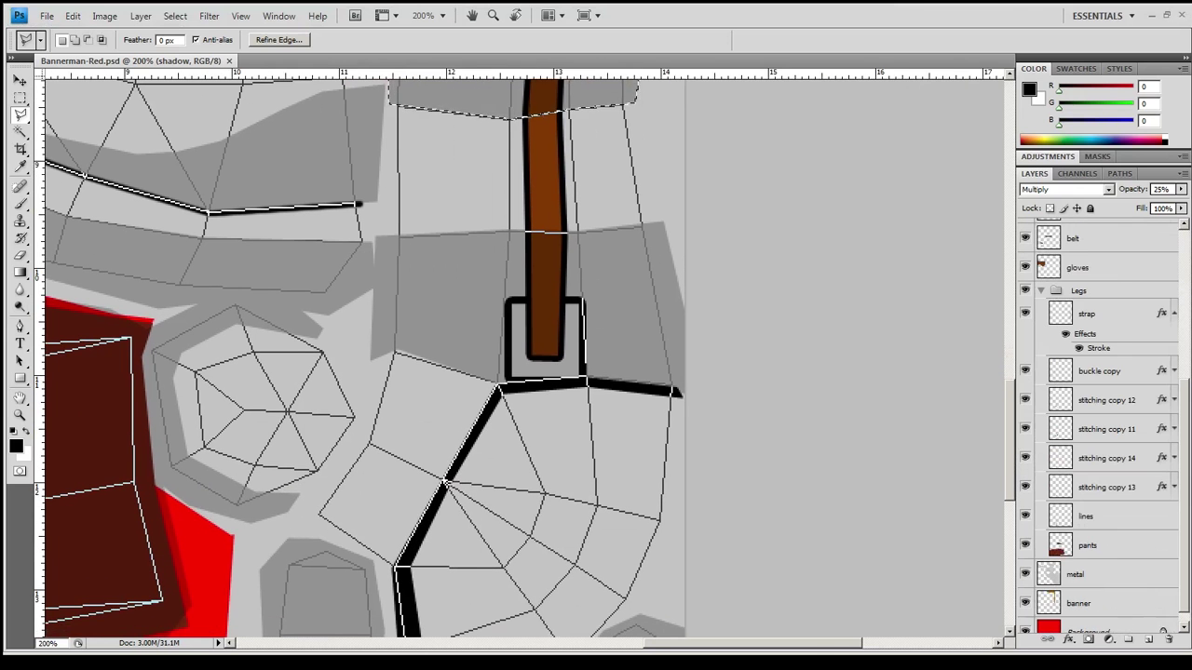
{"action": "scroll", "coordinate": [545, 583], "scroll_direction": "down", "scroll_amount": 3}
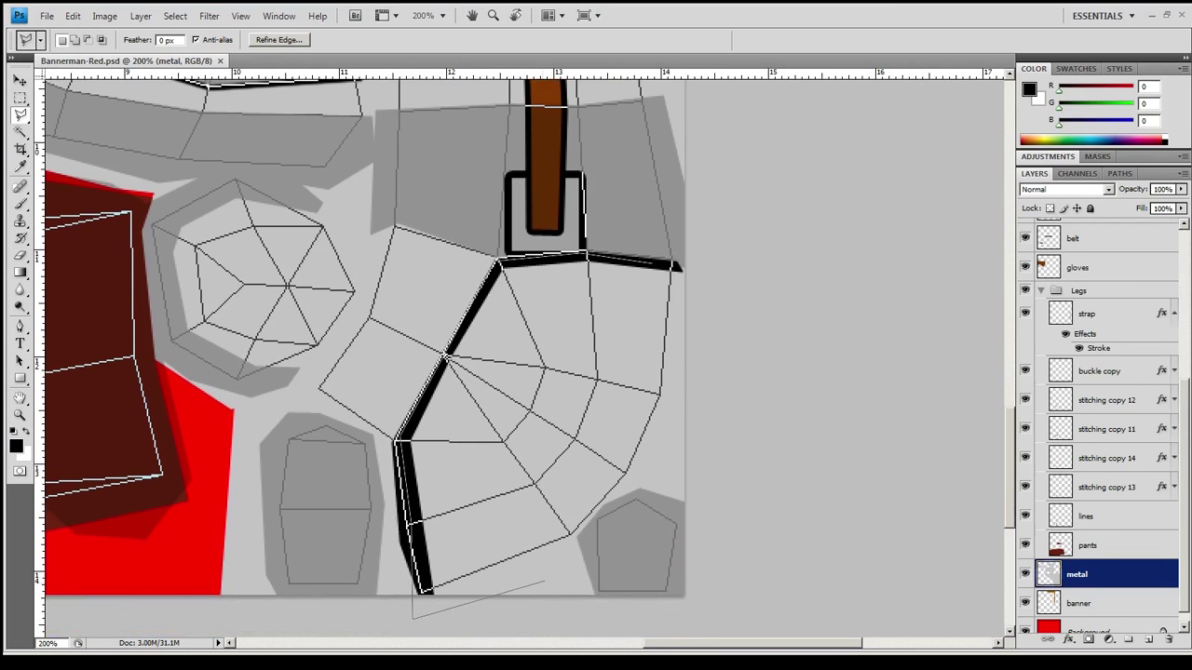
Darken the lassoed area slightly with Hue/Saturation and select the gloves layer.
{"action": "key", "text": "Return"}
{"action": "key", "text": "ctrl+u"}
{"action": "key", "text": "Return"}
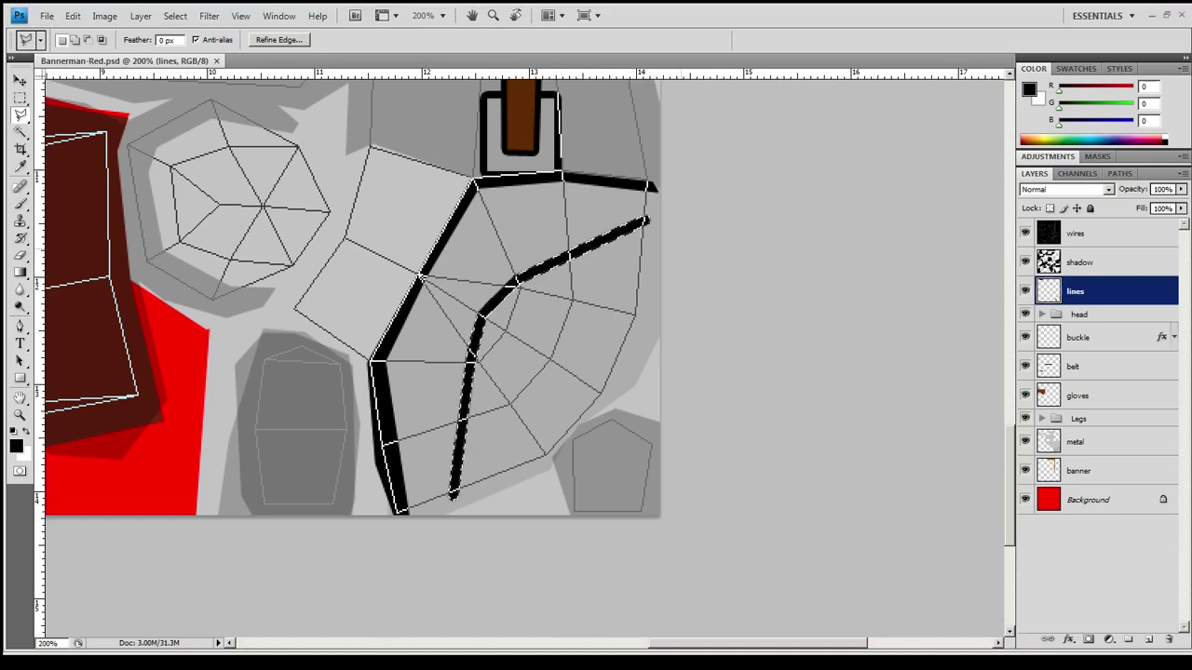
{"action": "left_click", "coordinate": [1078, 395]}
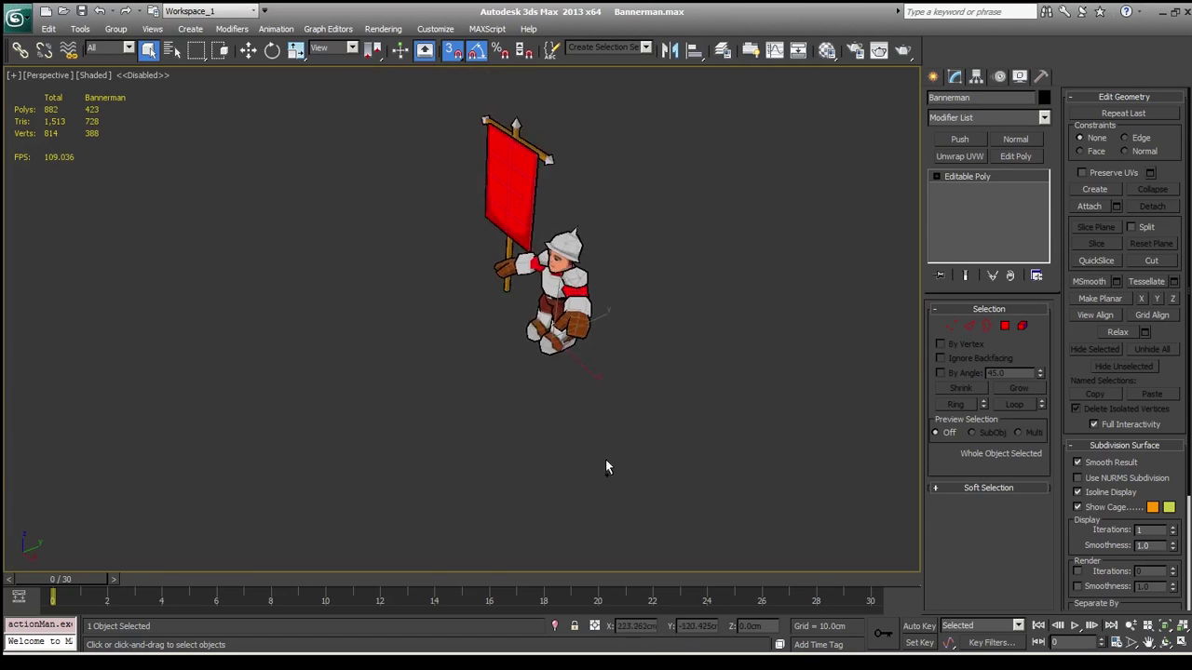
{"action": "scroll", "coordinate": [605, 468], "scroll_direction": "up", "scroll_amount": 5}
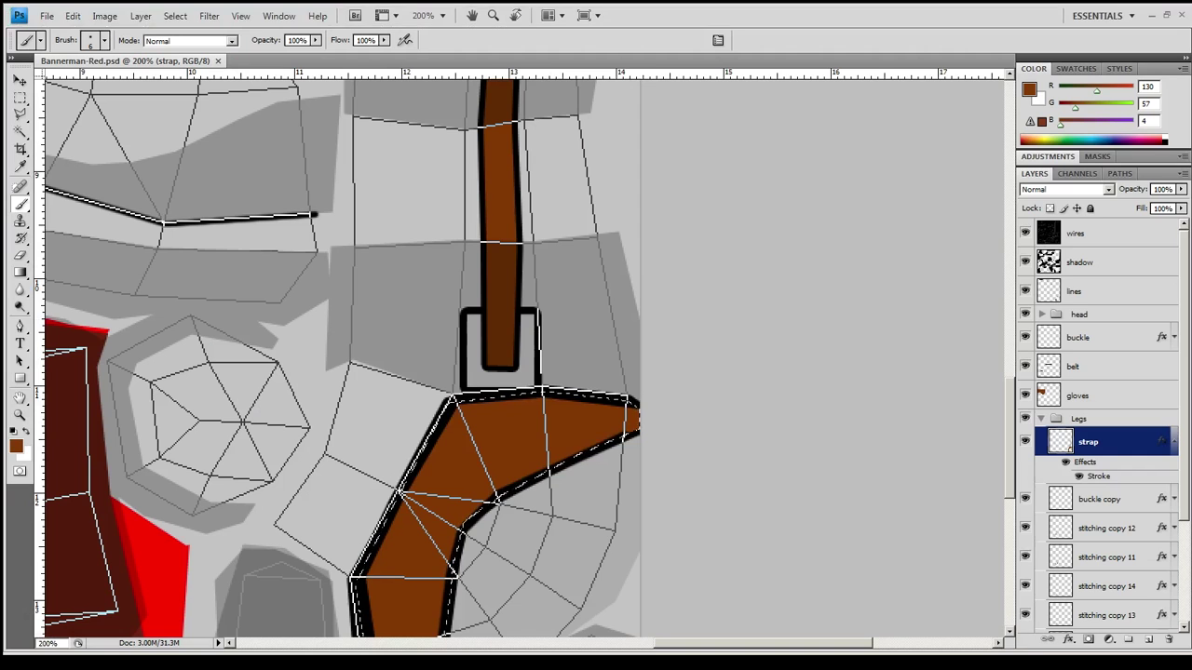
Move the strap layer below buckle copy and extend the strap up into the buckle.
{"action": "key", "text": "ctrl+bracketleft"}
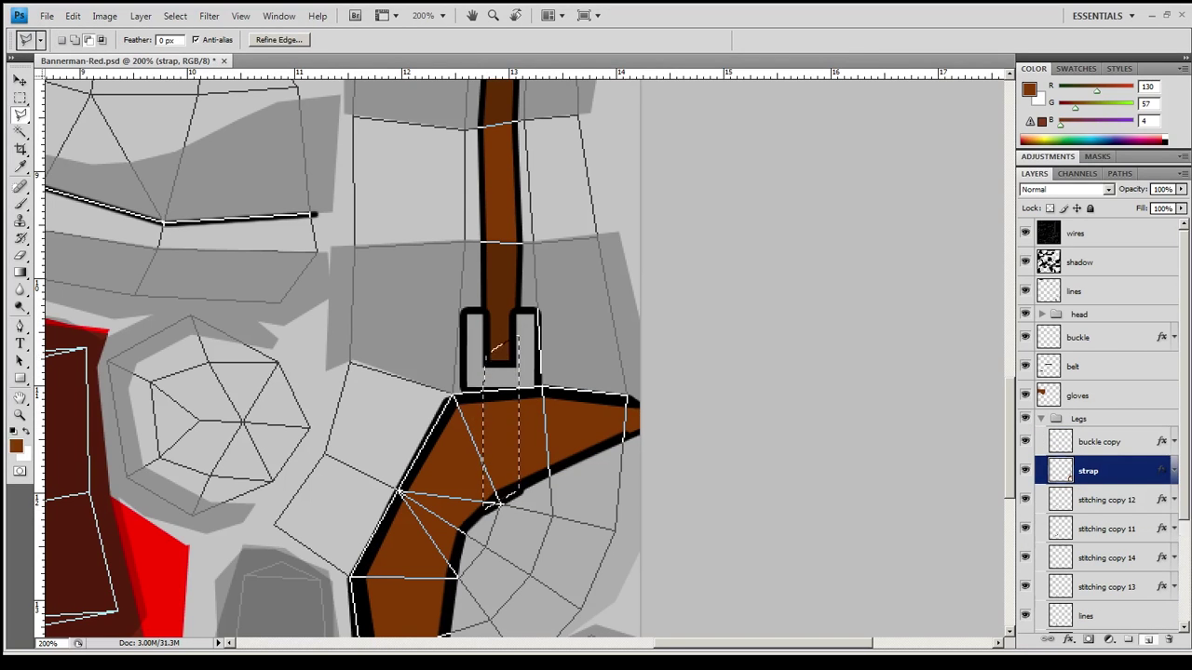
{"action": "key", "text": "ctrl+j"}
{"action": "right_click", "coordinate": [1088, 499]}
{"action": "left_click", "coordinate": [1104, 420]}
{"action": "right_click", "coordinate": [1088, 471]}
{"action": "left_click", "coordinate": [1105, 400]}
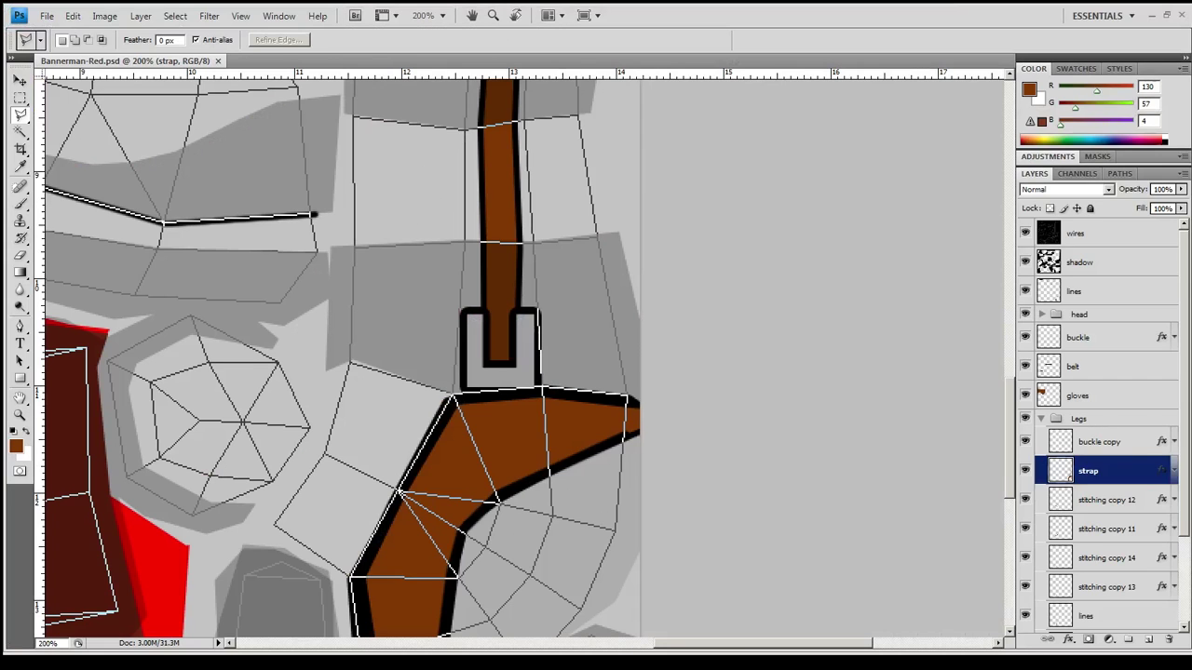
Dab black brush lines along the strap's edge on the lines layer.
{"action": "left_click_drag", "start_coordinate": [545, 399], "coordinate": [551, 478]}
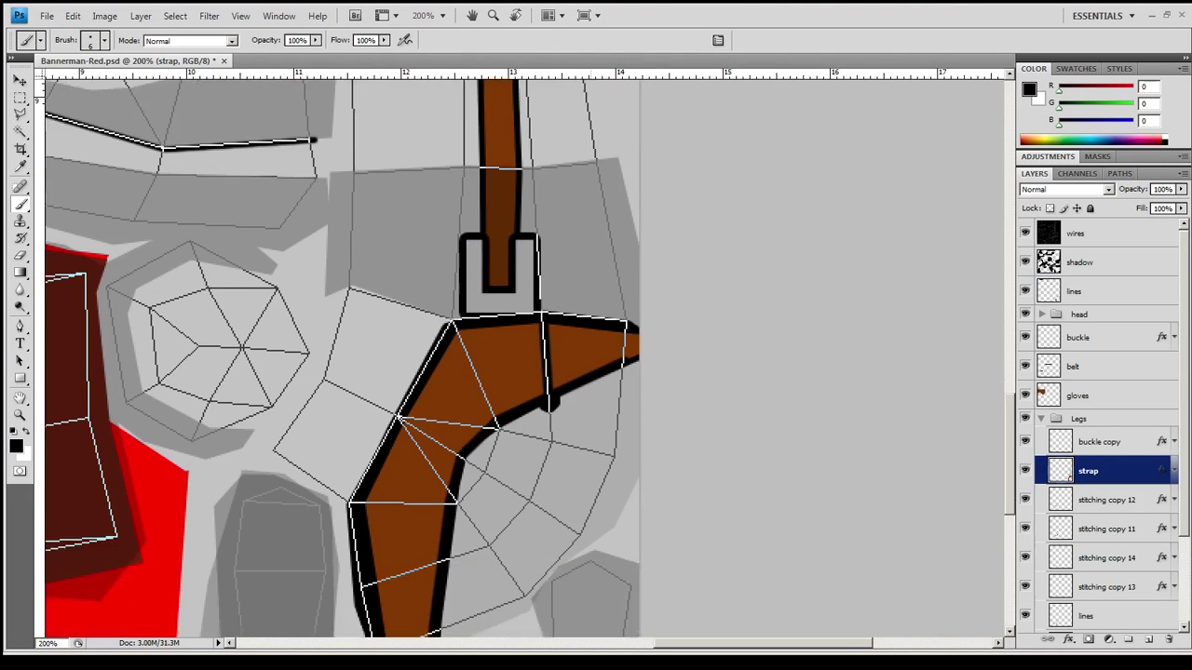
{"action": "scroll", "coordinate": [522, 372], "scroll_direction": "down", "scroll_amount": 3}
{"action": "left_click", "coordinate": [446, 503]}
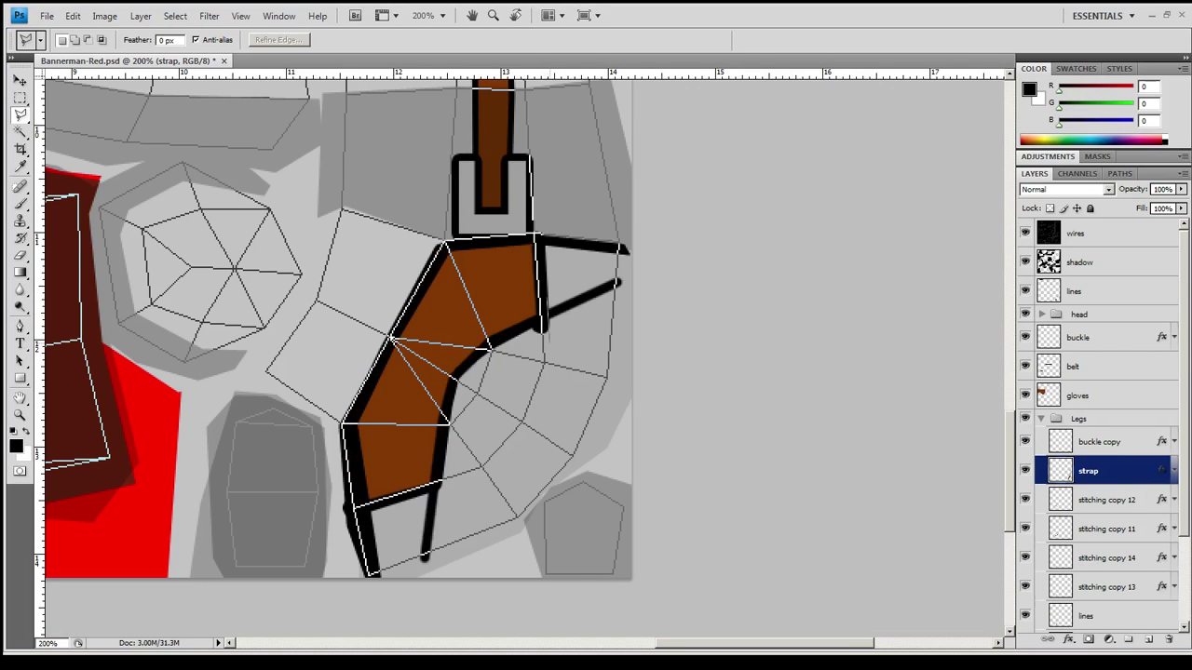
{"action": "key", "text": "Return"}
{"action": "left_click", "coordinate": [1108, 291]}
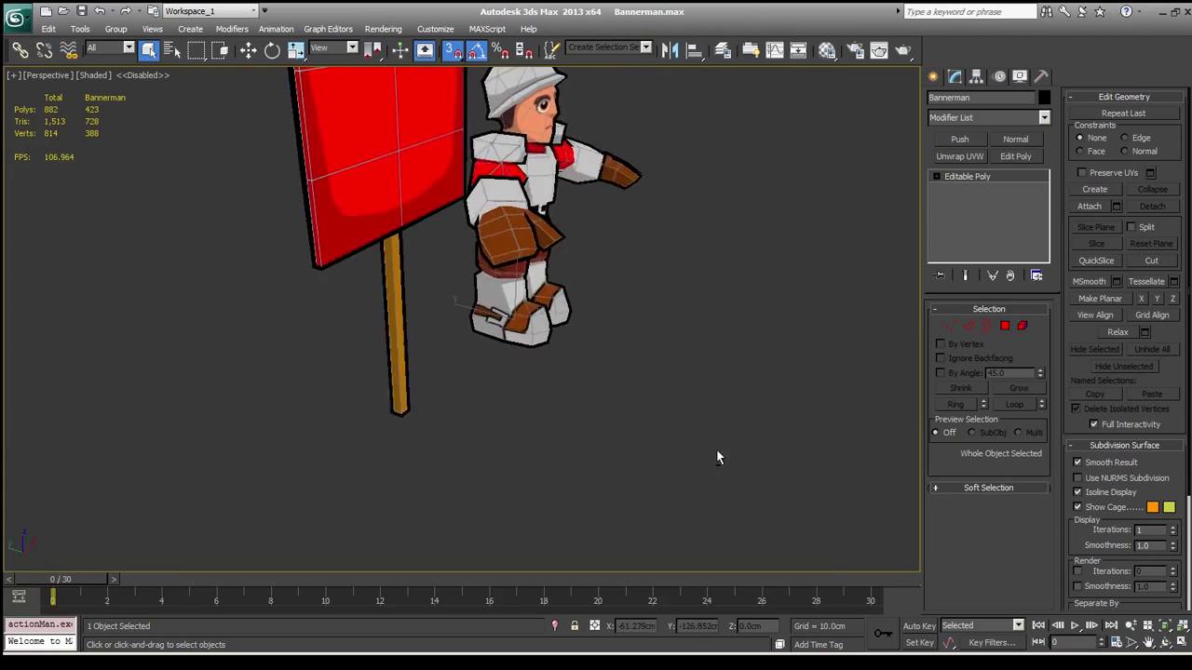
Zoom and orbit around the textured Bannerman to view him from above.
{"action": "scroll", "coordinate": [586, 457], "scroll_direction": "down", "scroll_amount": 5}
{"action": "scroll", "coordinate": [658, 470], "scroll_direction": "up", "scroll_amount": 3}
{"action": "scroll", "coordinate": [527, 444], "scroll_direction": "down", "scroll_amount": 5}
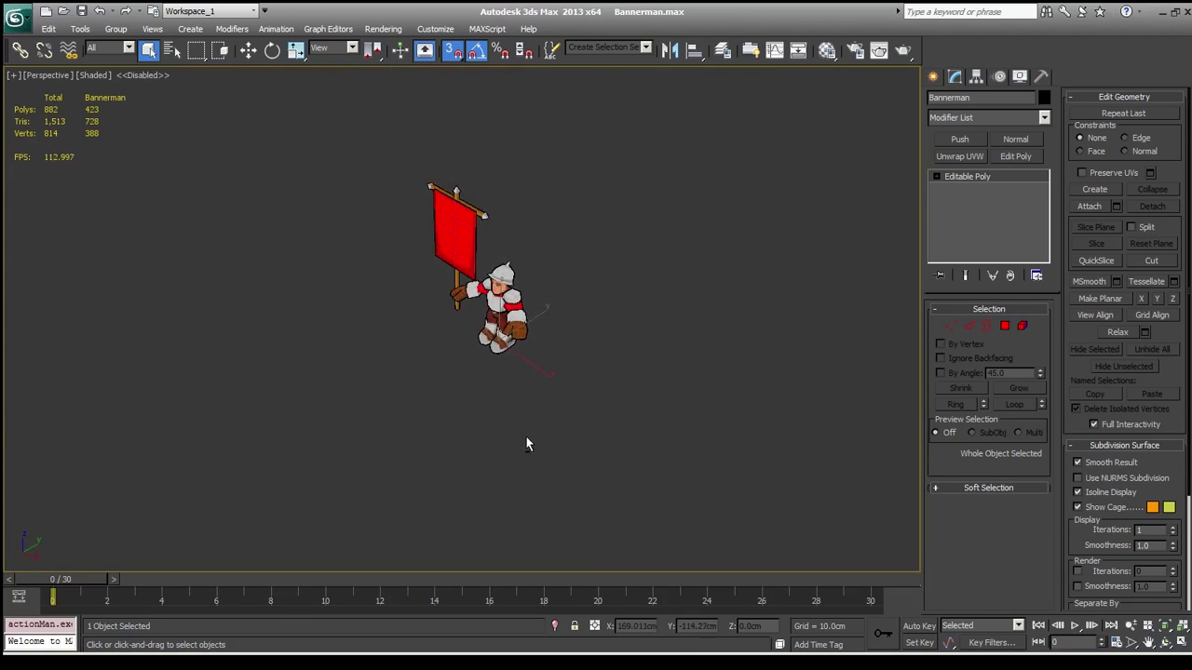
{"action": "scroll", "coordinate": [486, 341], "scroll_direction": "up", "scroll_amount": 5}
{"action": "scroll", "coordinate": [505, 329], "scroll_direction": "up", "scroll_amount": 2}
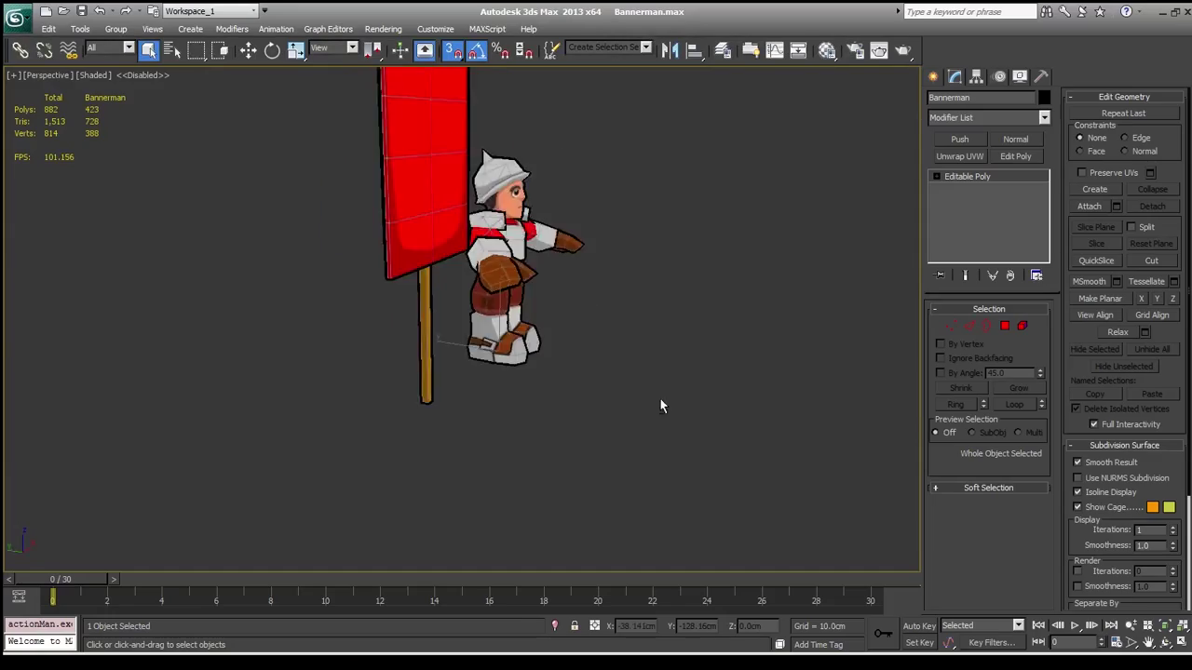
{"action": "scroll", "coordinate": [660, 406], "scroll_direction": "down", "scroll_amount": 5}
{"action": "scroll", "coordinate": [543, 364], "scroll_direction": "up", "scroll_amount": 8}
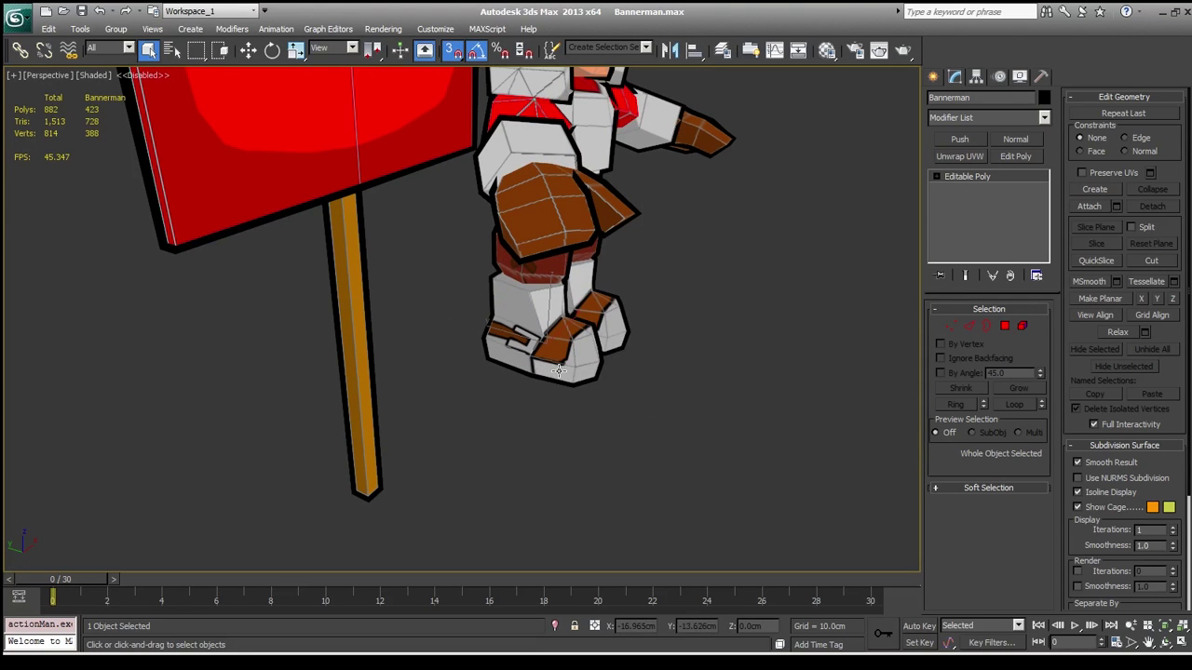
{"action": "scroll", "coordinate": [606, 380], "scroll_direction": "down", "scroll_amount": 5}
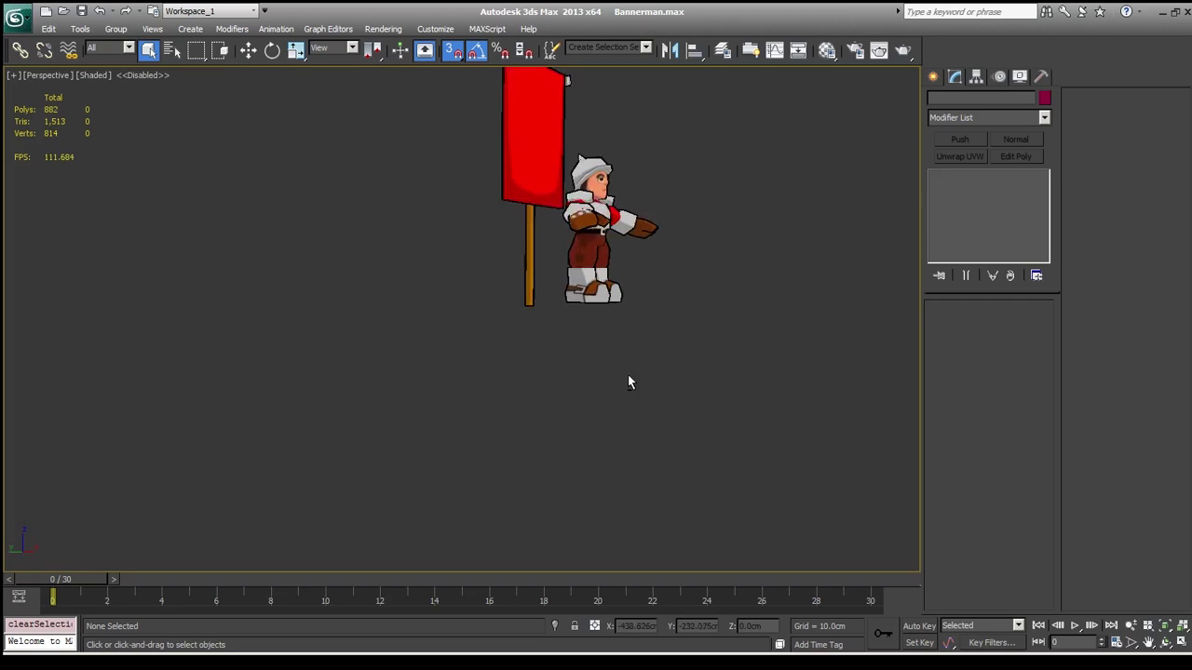
{"action": "scroll", "coordinate": [627, 382], "scroll_direction": "down", "scroll_amount": 3}
{"action": "left_click_drag", "start_coordinate": [771, 439], "coordinate": [454, 406]}
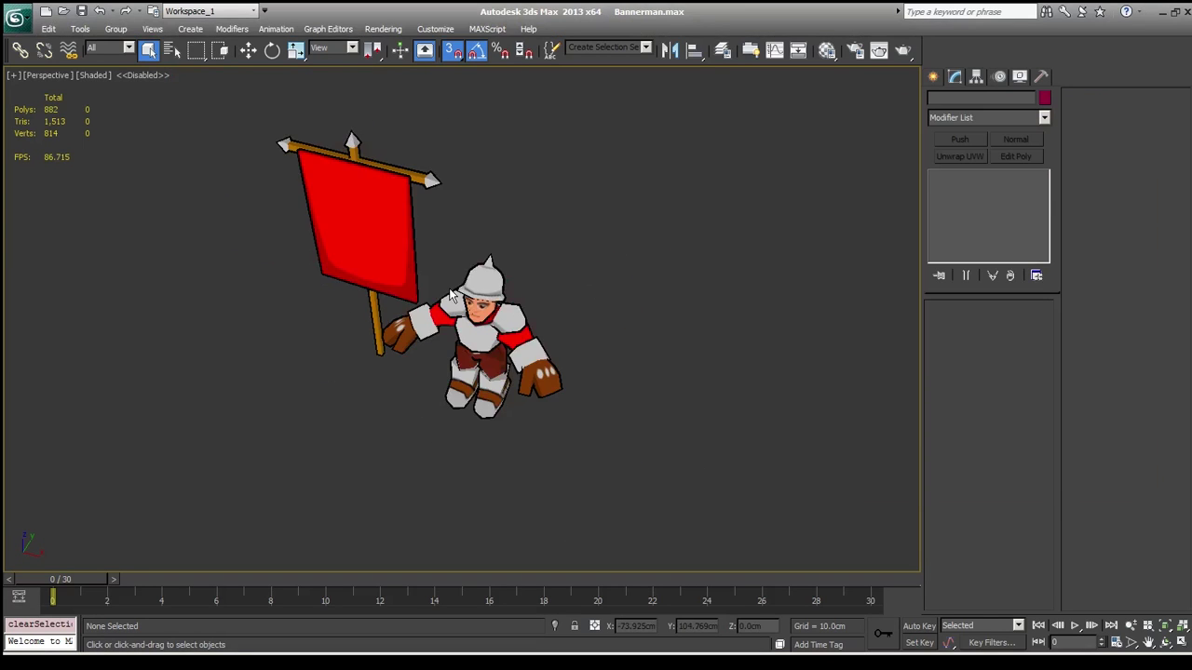
Toggle Affect Pivot Only in Hierarchy, return to Modify, and open the Layer Manager.
{"action": "right_click", "coordinate": [519, 302]}
{"action": "left_click", "coordinate": [976, 77]}
{"action": "key", "text": "e"}
{"action": "scroll", "coordinate": [473, 362], "scroll_direction": "up", "scroll_amount": 3}
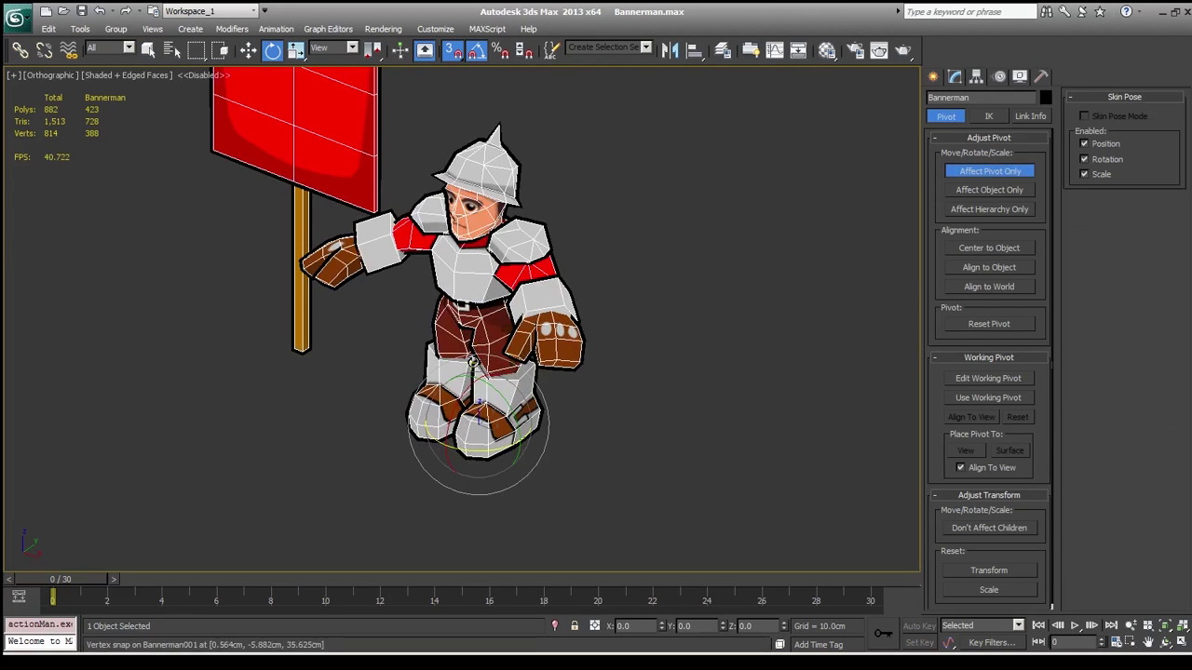
{"action": "scroll", "coordinate": [400, 418], "scroll_direction": "down", "scroll_amount": 5}
{"action": "key", "text": "w"}
{"action": "scroll", "coordinate": [702, 342], "scroll_direction": "up", "scroll_amount": 4}
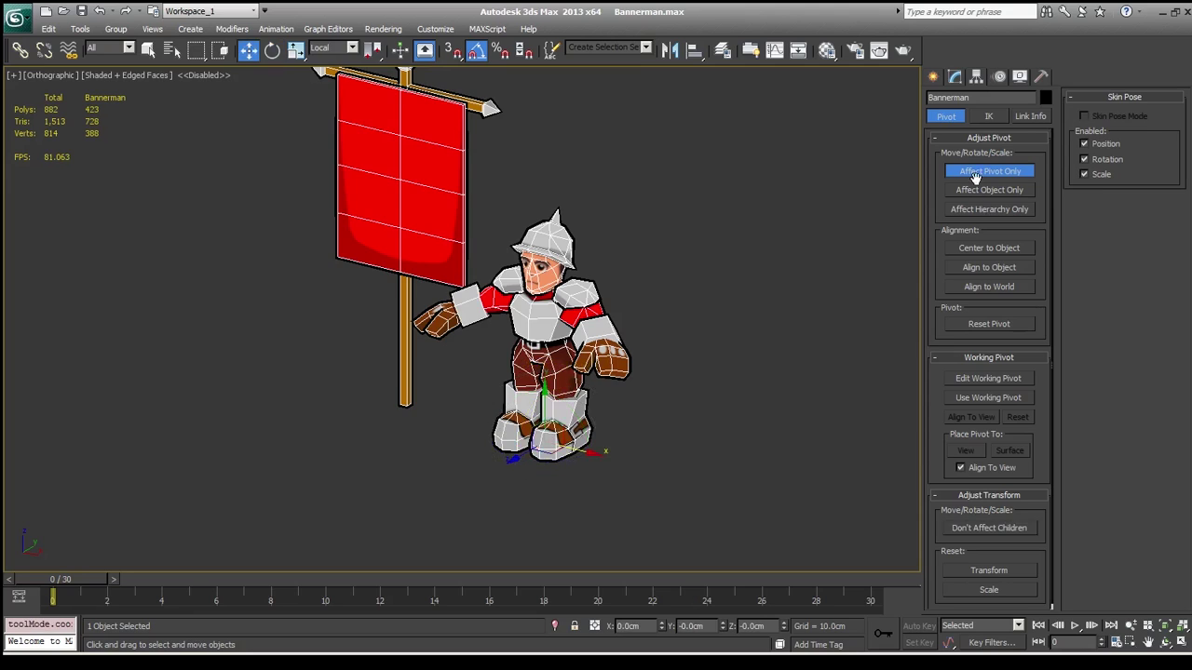
{"action": "left_click", "coordinate": [954, 76]}
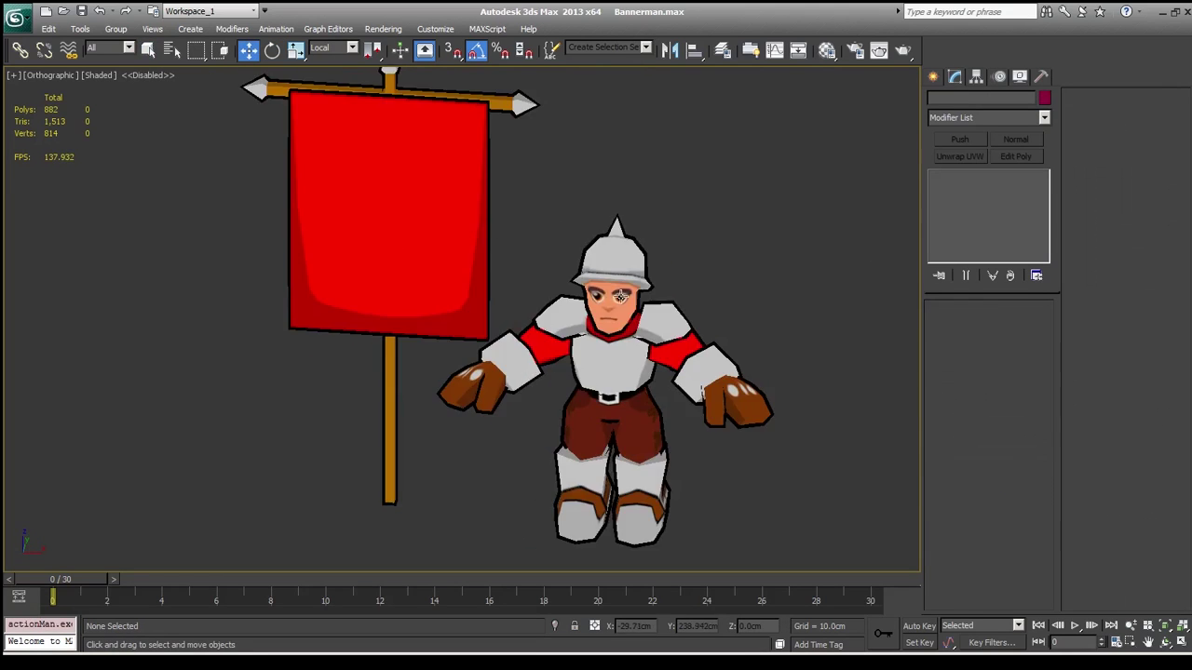
{"action": "left_click", "coordinate": [722, 49]}
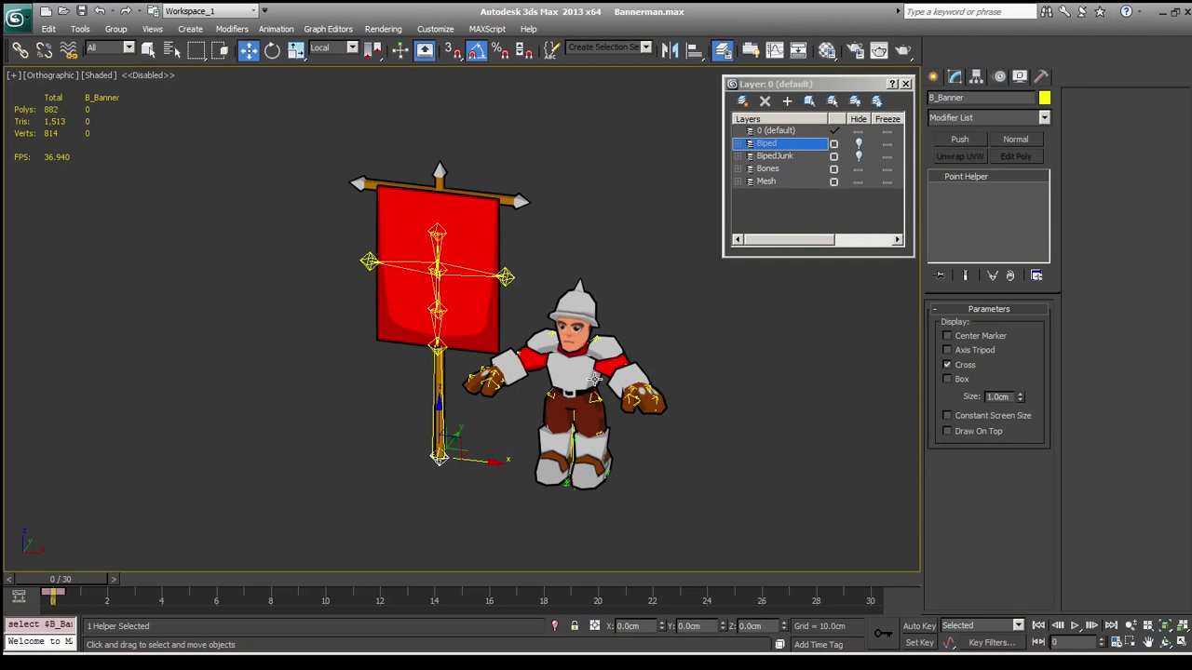
Open the Select From Scene list (H) to pick the Bannerman mesh by name.
{"action": "key", "text": "h"}
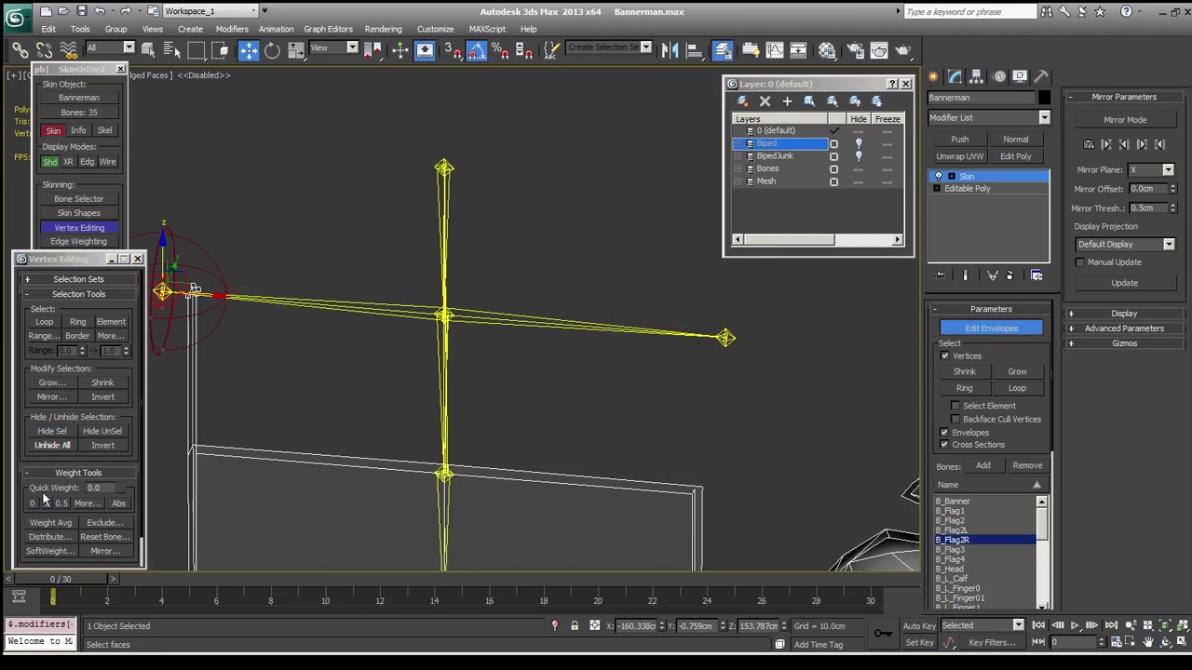
Select the B_Flag4 bone's envelope in Edit Envelopes.
{"action": "scroll", "coordinate": [407, 444], "scroll_direction": "down", "scroll_amount": 2}
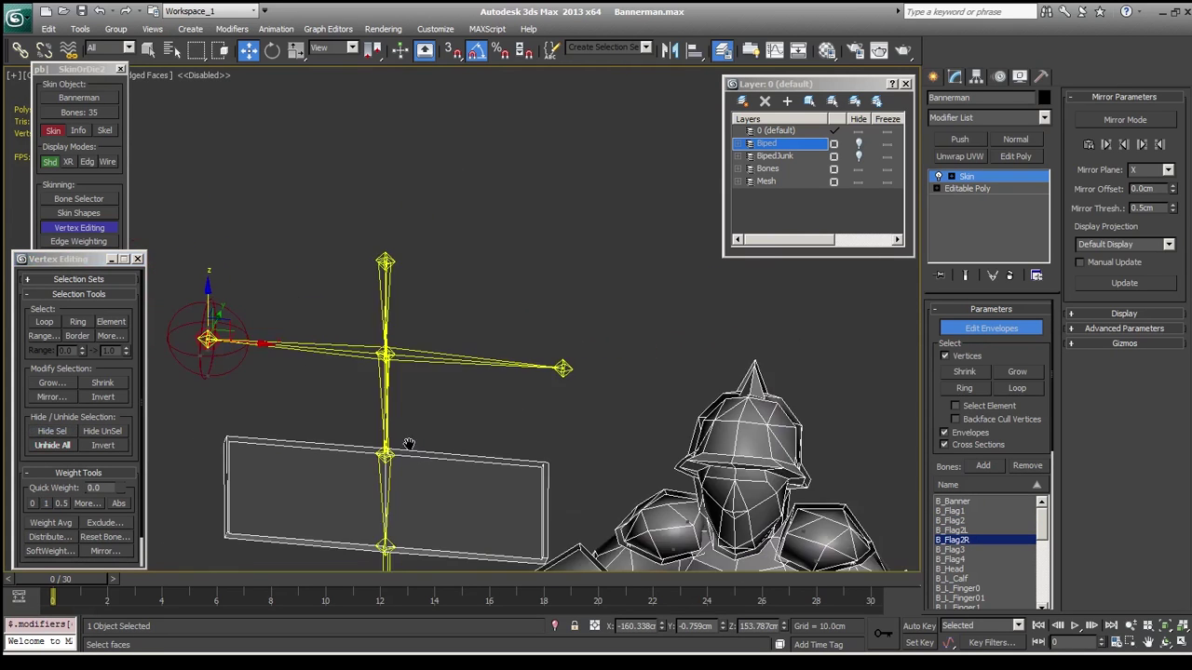
{"action": "scroll", "coordinate": [352, 447], "scroll_direction": "up", "scroll_amount": 4}
{"action": "scroll", "coordinate": [519, 420], "scroll_direction": "down", "scroll_amount": 3}
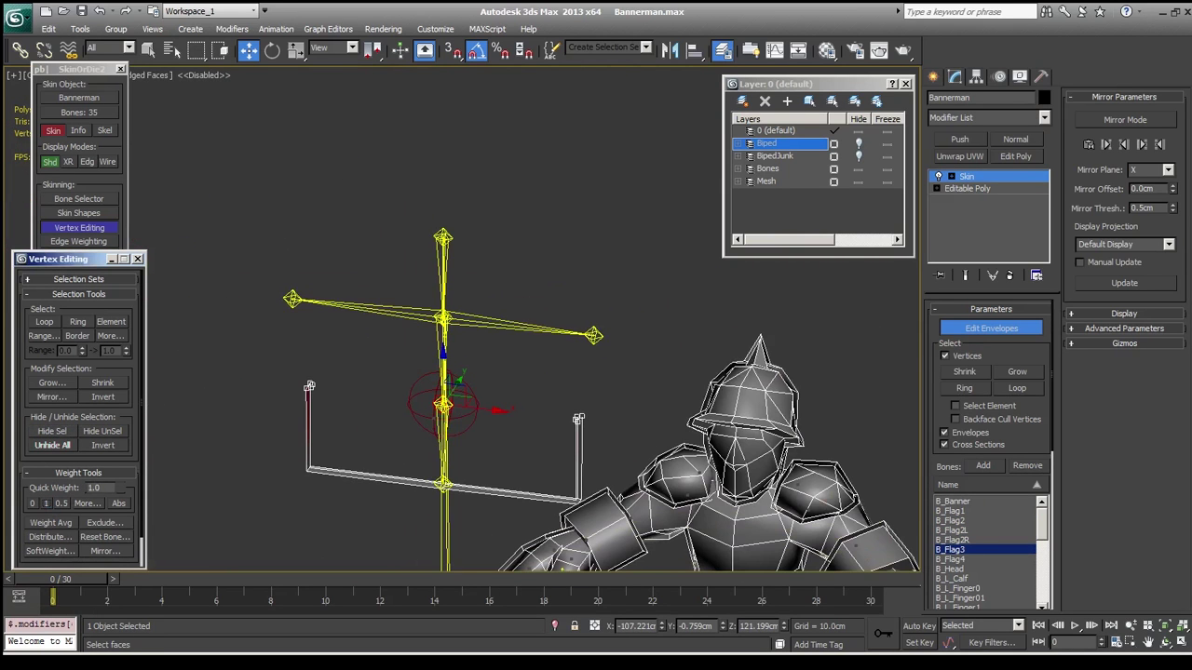
{"action": "scroll", "coordinate": [596, 344], "scroll_direction": "up", "scroll_amount": 1}
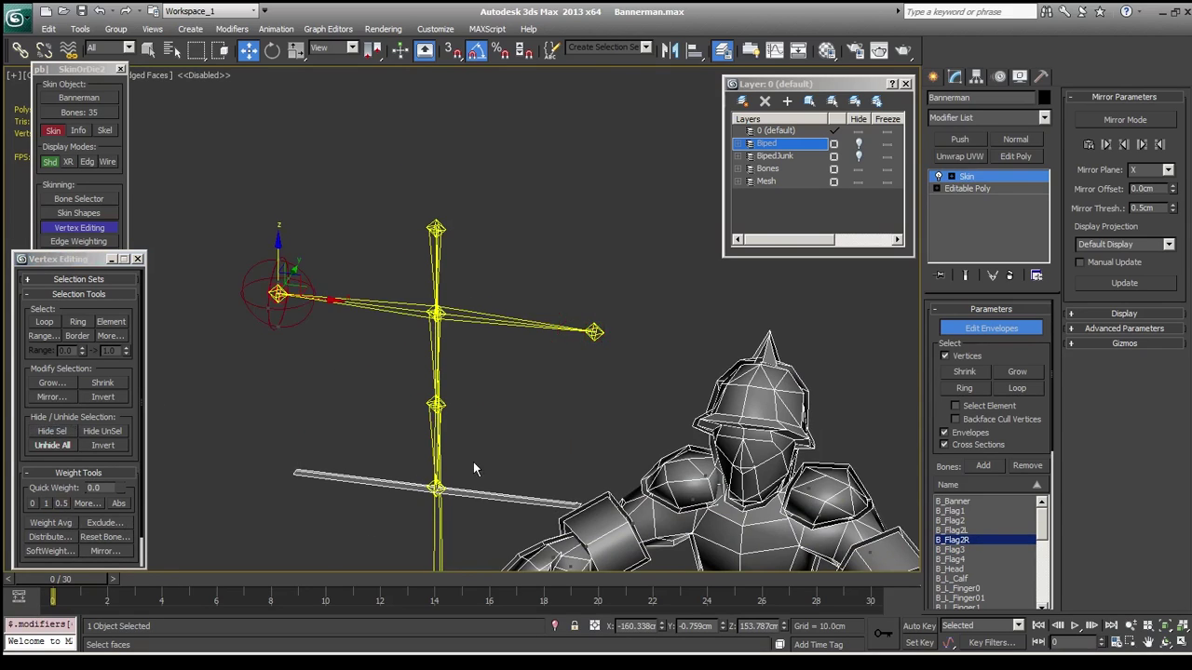
{"action": "scroll", "coordinate": [442, 473], "scroll_direction": "up", "scroll_amount": 5}
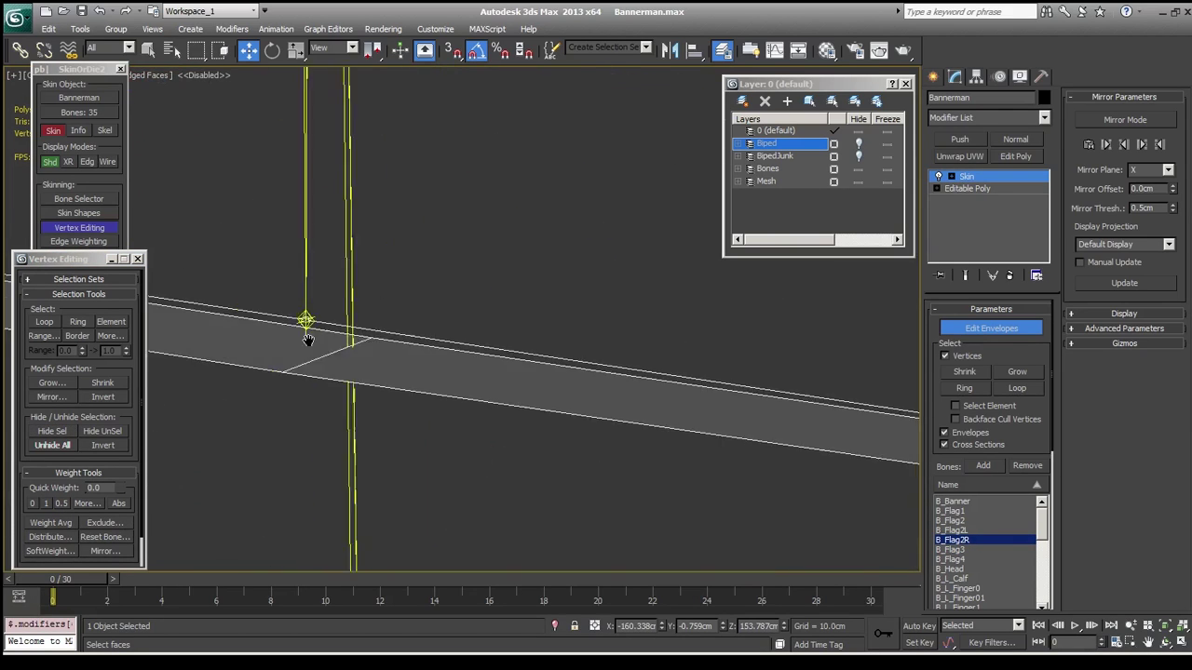
{"action": "scroll", "coordinate": [309, 308], "scroll_direction": "down", "scroll_amount": 3}
{"action": "scroll", "coordinate": [309, 308], "scroll_direction": "up", "scroll_amount": 3}
{"action": "scroll", "coordinate": [438, 444], "scroll_direction": "up", "scroll_amount": 2}
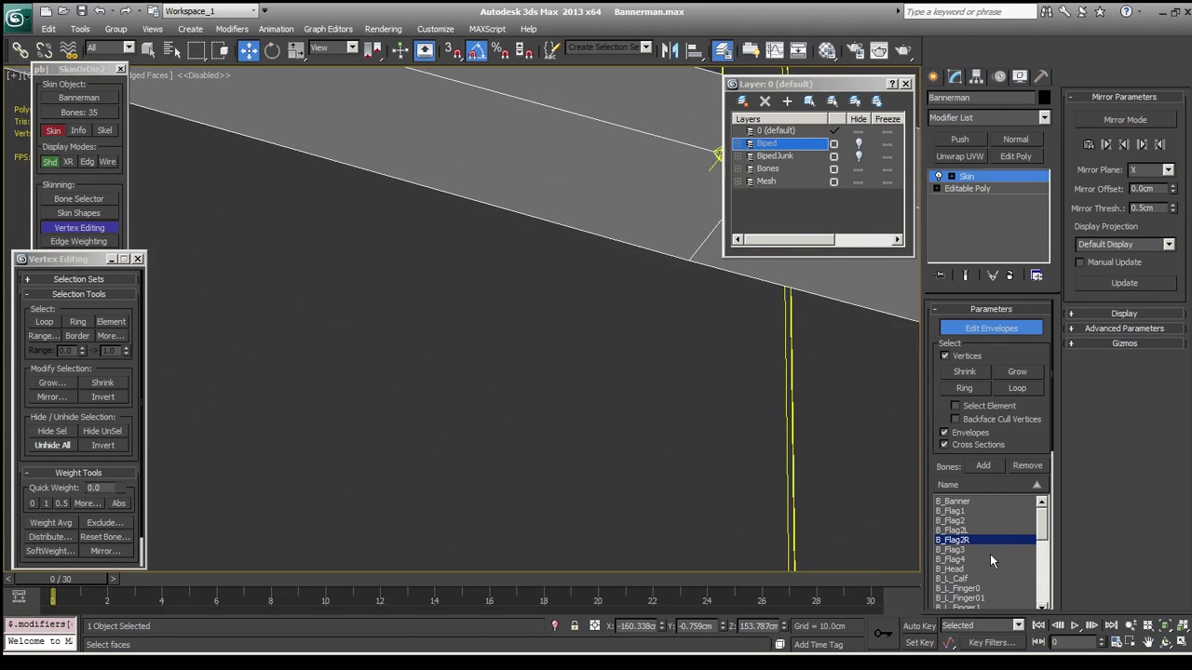
{"action": "left_click", "coordinate": [470, 396]}
{"action": "scroll", "coordinate": [438, 444], "scroll_direction": "down", "scroll_amount": 3}
{"action": "scroll", "coordinate": [439, 444], "scroll_direction": "down", "scroll_amount": 2}
{"action": "scroll", "coordinate": [438, 445], "scroll_direction": "up", "scroll_amount": 1}
{"action": "scroll", "coordinate": [439, 444], "scroll_direction": "up", "scroll_amount": 1}
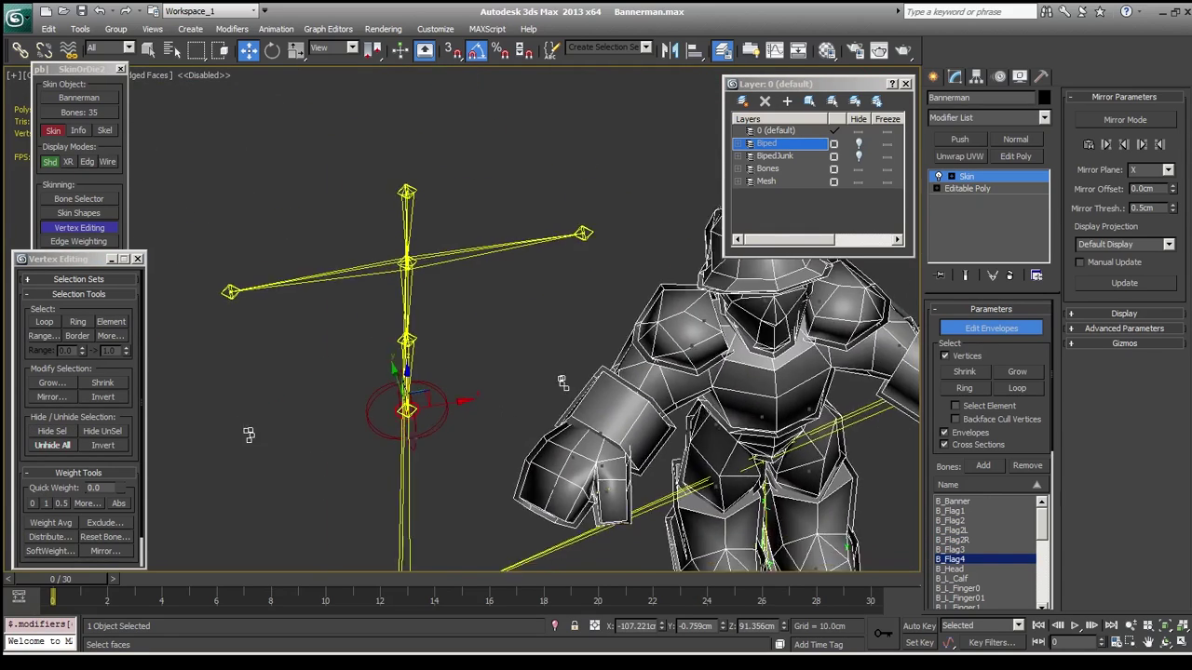
{"action": "scroll", "coordinate": [186, 482], "scroll_direction": "up", "scroll_amount": 2}
Set the Quick Weight preset value to 0.25.
{"action": "left_click", "coordinate": [46, 502]}
{"action": "scroll", "coordinate": [322, 380], "scroll_direction": "down", "scroll_amount": 1}
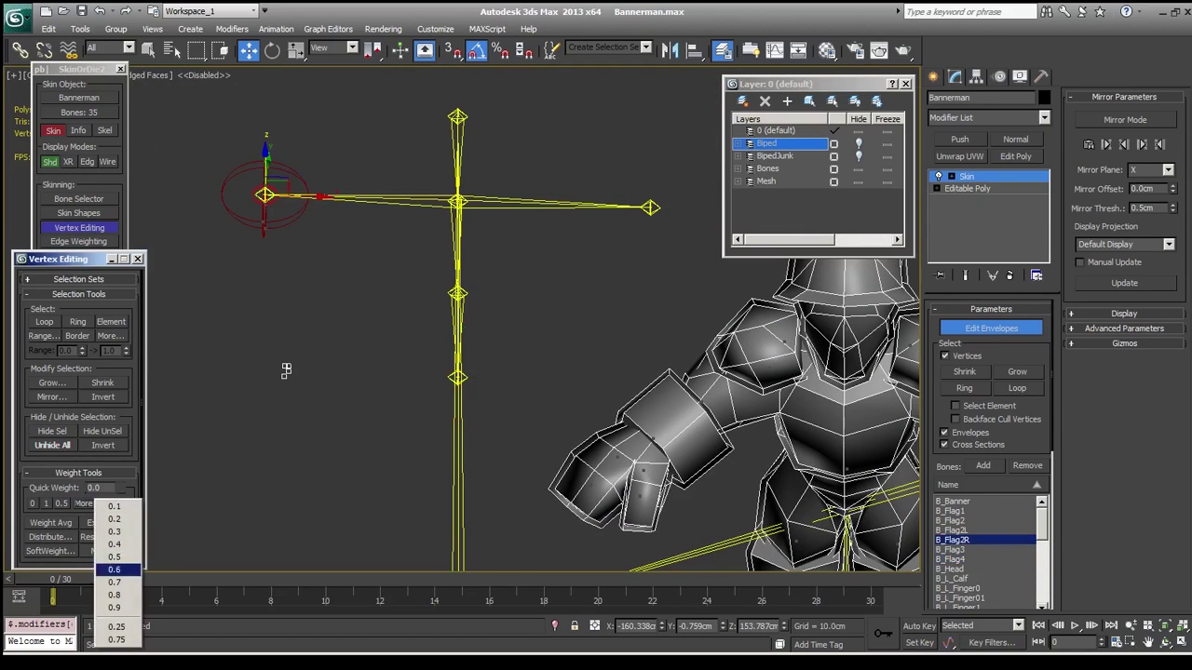
{"action": "left_click", "coordinate": [111, 482]}
{"action": "scroll", "coordinate": [307, 247], "scroll_direction": "down", "scroll_amount": 3}
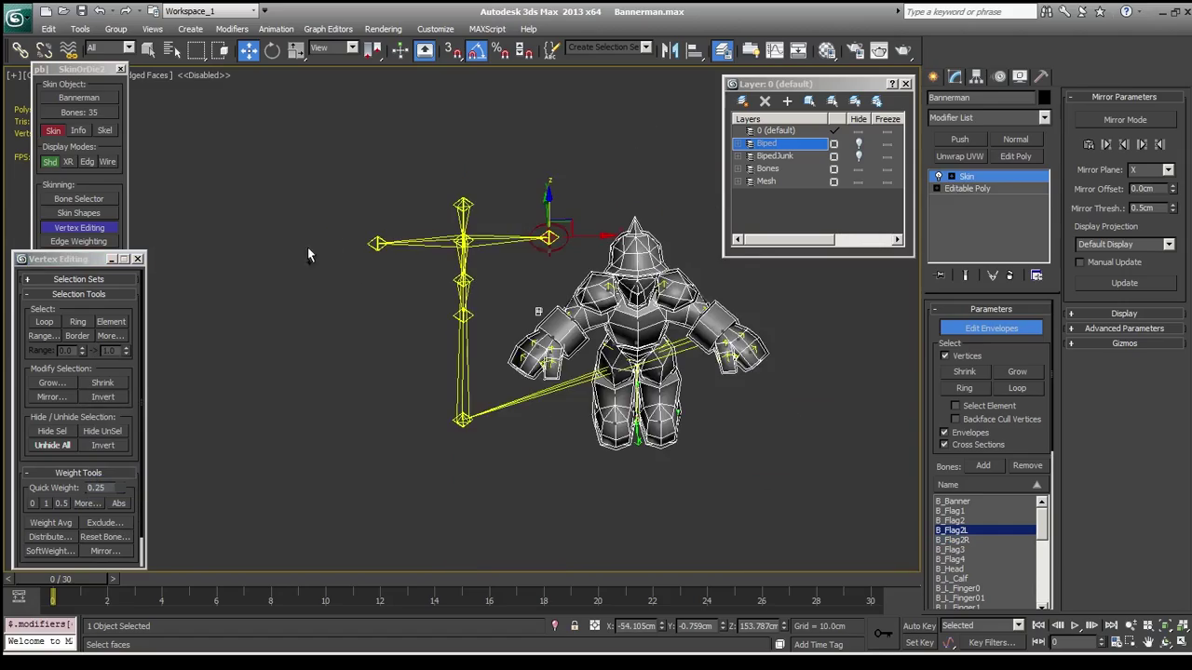
{"action": "scroll", "coordinate": [633, 270], "scroll_direction": "up", "scroll_amount": 5}
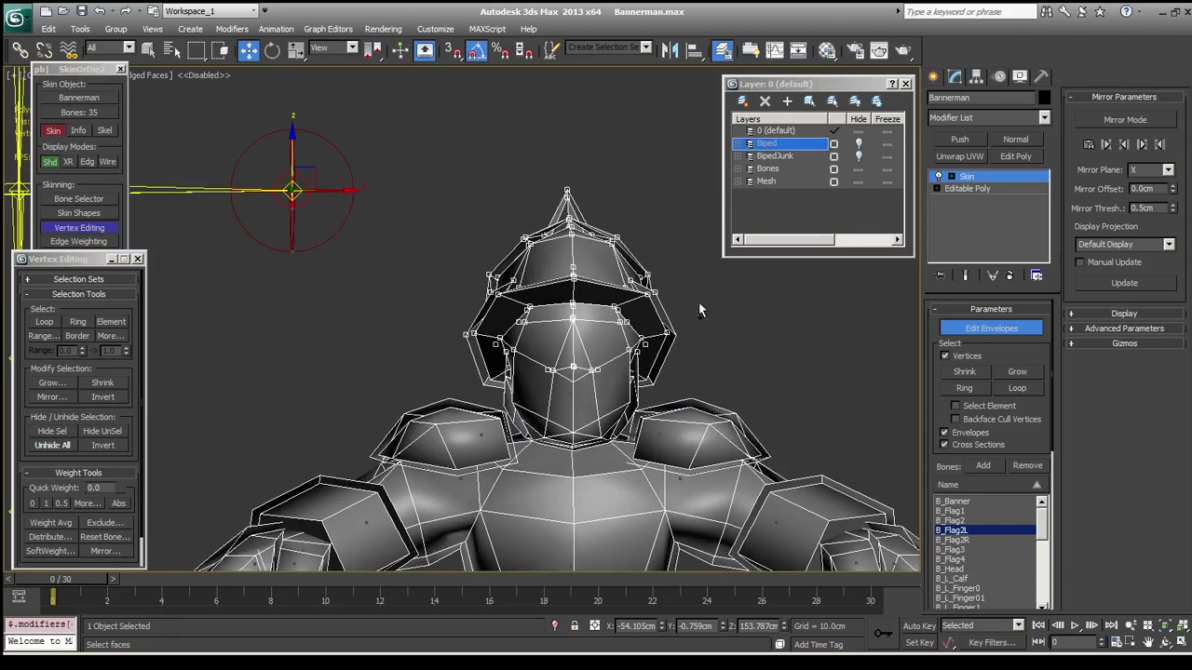
Select the B_L_Forearm envelope and check the arm briefly in wireframe.
{"action": "left_click_drag", "start_coordinate": [522, 345], "coordinate": [562, 340]}
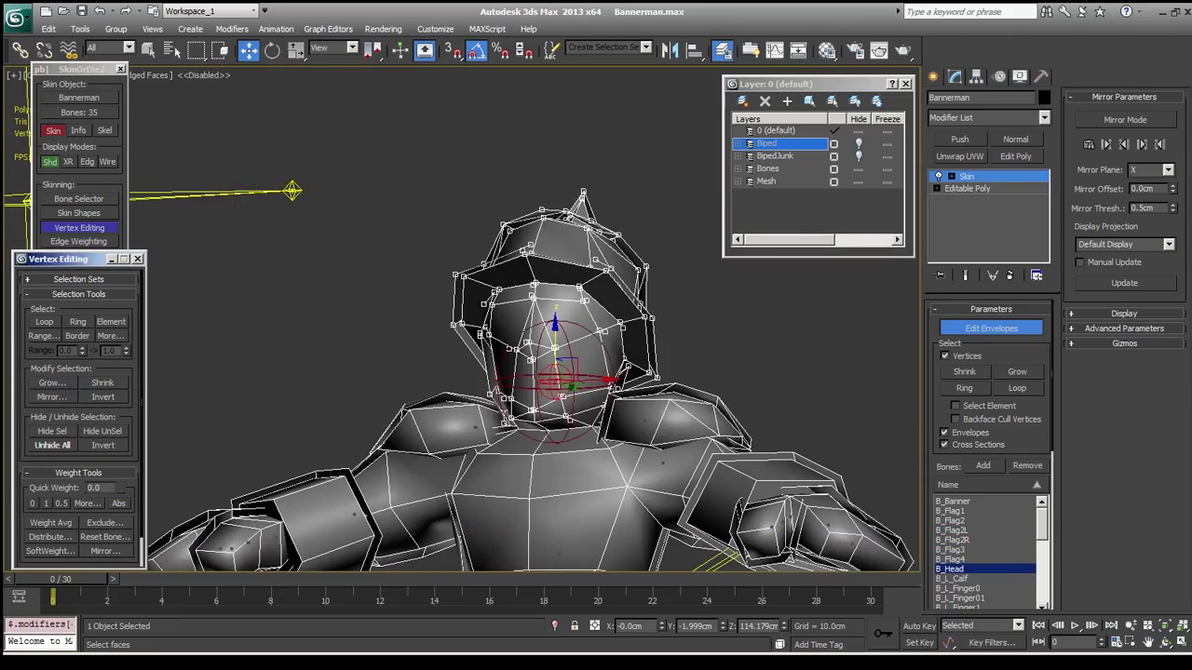
{"action": "scroll", "coordinate": [383, 296], "scroll_direction": "down", "scroll_amount": 5}
{"action": "scroll", "coordinate": [383, 296], "scroll_direction": "up", "scroll_amount": 6}
{"action": "scroll", "coordinate": [382, 296], "scroll_direction": "down", "scroll_amount": 3}
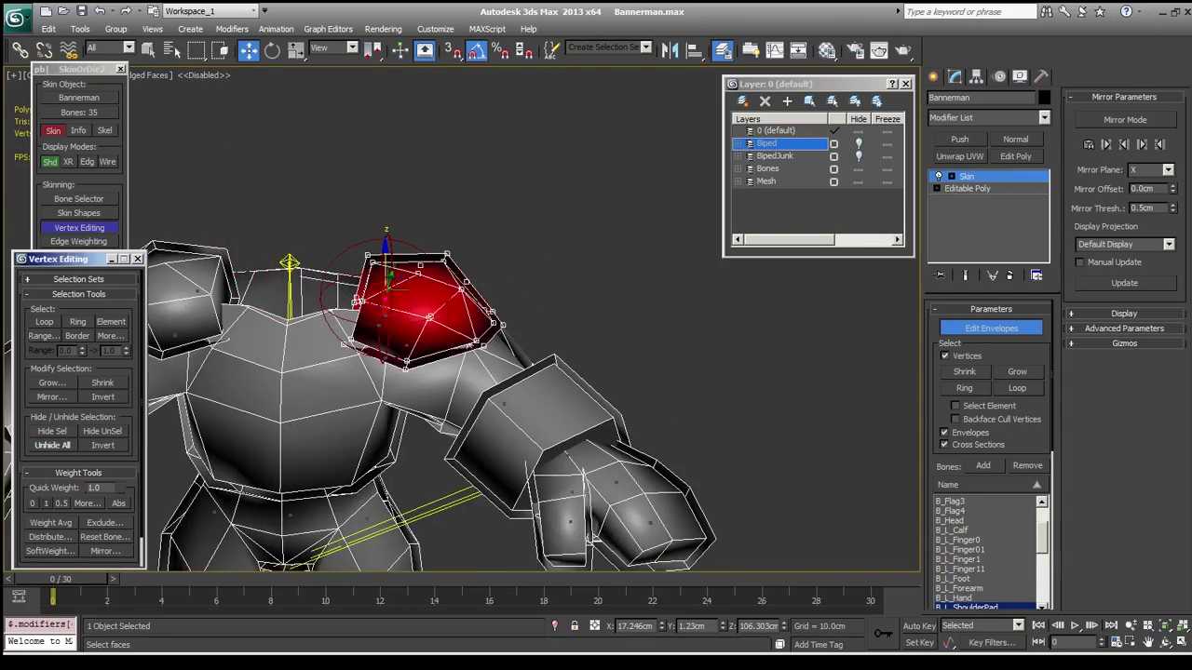
{"action": "left_click", "coordinate": [430, 410]}
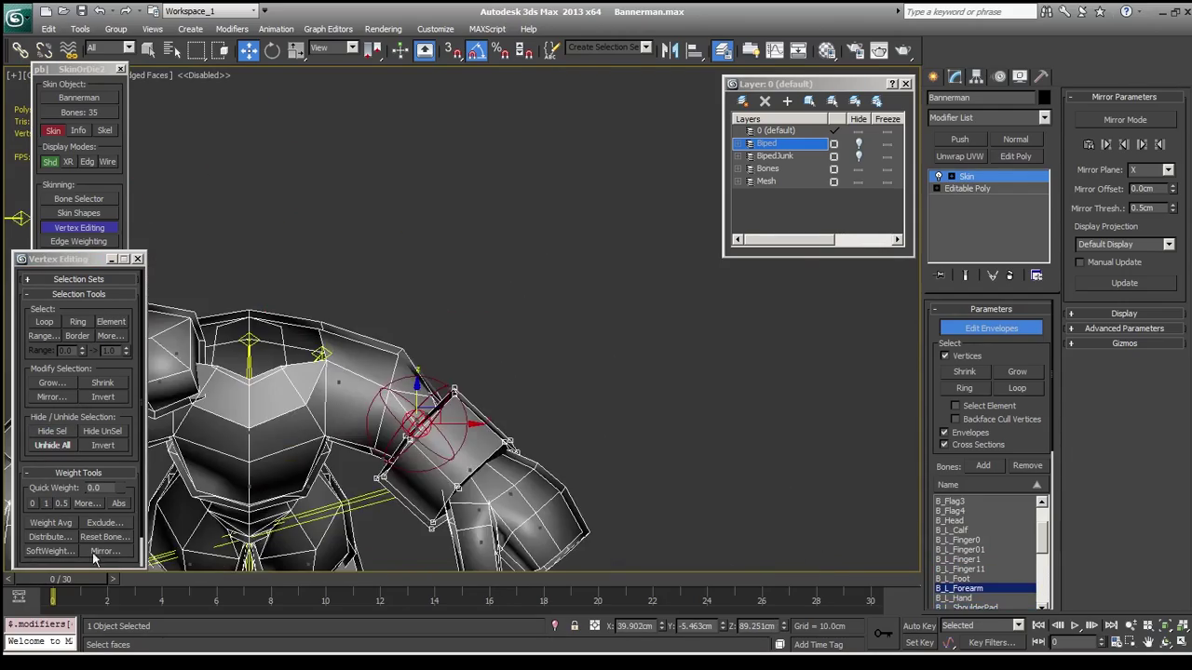
{"action": "scroll", "coordinate": [419, 373], "scroll_direction": "down", "scroll_amount": 3}
{"action": "scroll", "coordinate": [517, 313], "scroll_direction": "up", "scroll_amount": 4}
{"action": "key", "text": "F3"}
{"action": "scroll", "coordinate": [459, 342], "scroll_direction": "down", "scroll_amount": 4}
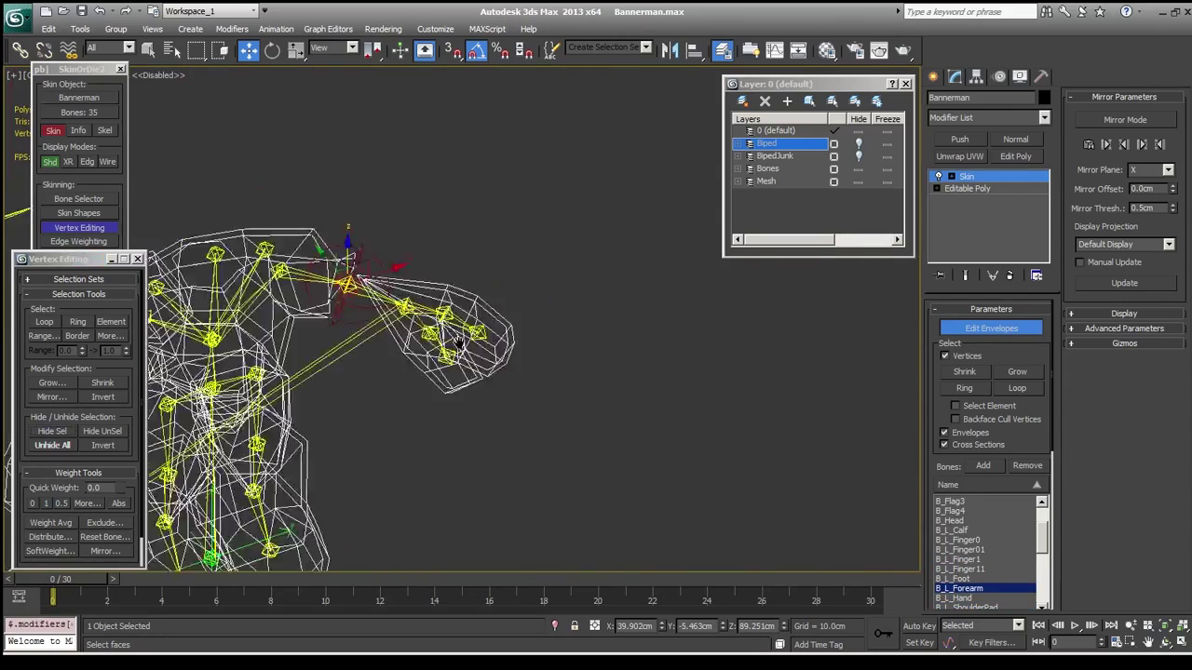
{"action": "scroll", "coordinate": [575, 235], "scroll_direction": "up", "scroll_amount": 5}
{"action": "key", "text": "F3"}
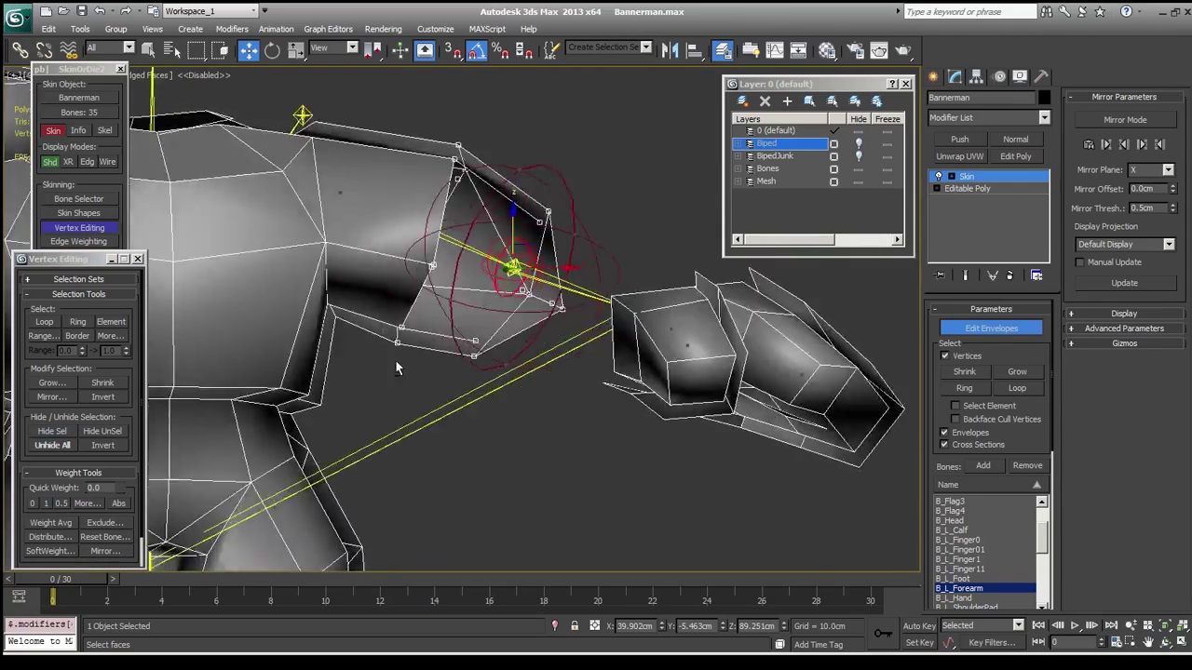
Select the B_L_UpperArm bone's envelope.
{"action": "left_click", "coordinate": [275, 247]}
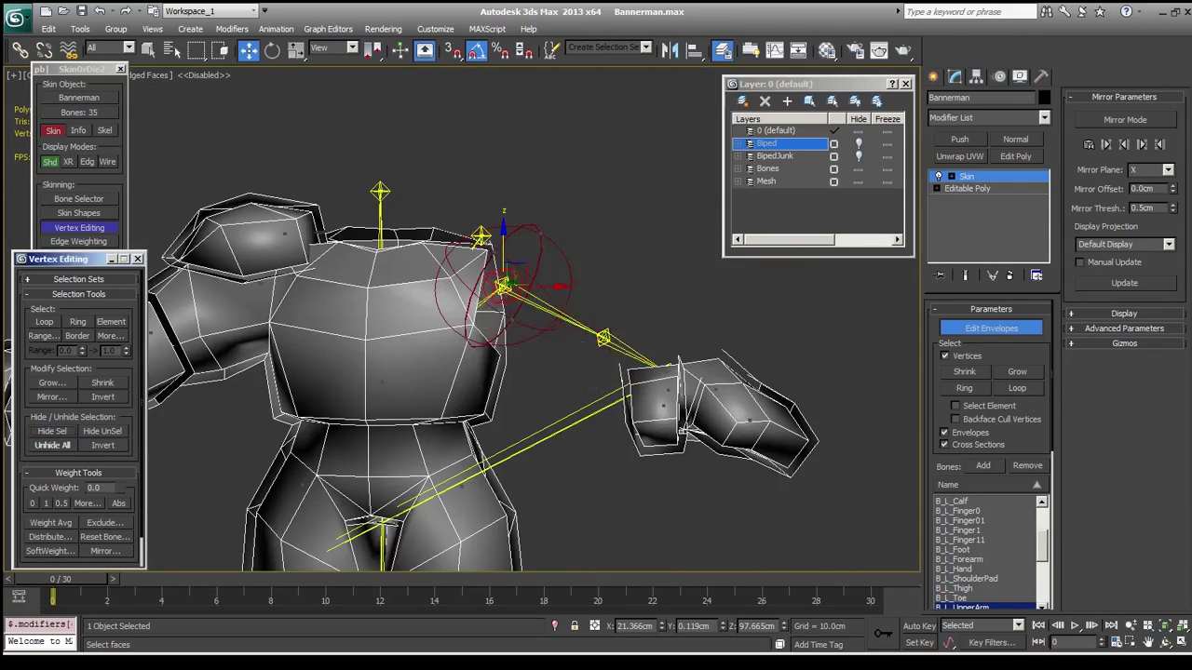
{"action": "scroll", "coordinate": [614, 354], "scroll_direction": "up", "scroll_amount": 3}
{"action": "scroll", "coordinate": [596, 349], "scroll_direction": "up", "scroll_amount": 2}
{"action": "scroll", "coordinate": [559, 342], "scroll_direction": "down", "scroll_amount": 2}
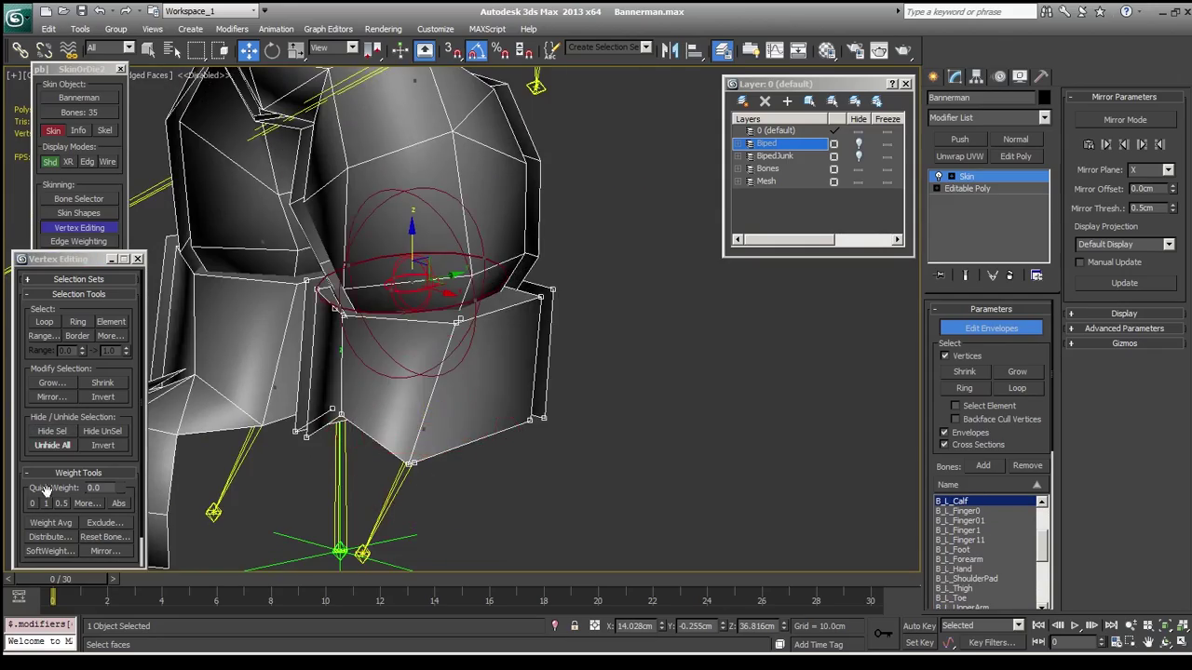
Select the leg vertices around the calf and Unhide All hidden faces.
{"action": "left_click_drag", "start_coordinate": [526, 487], "coordinate": [262, 412]}
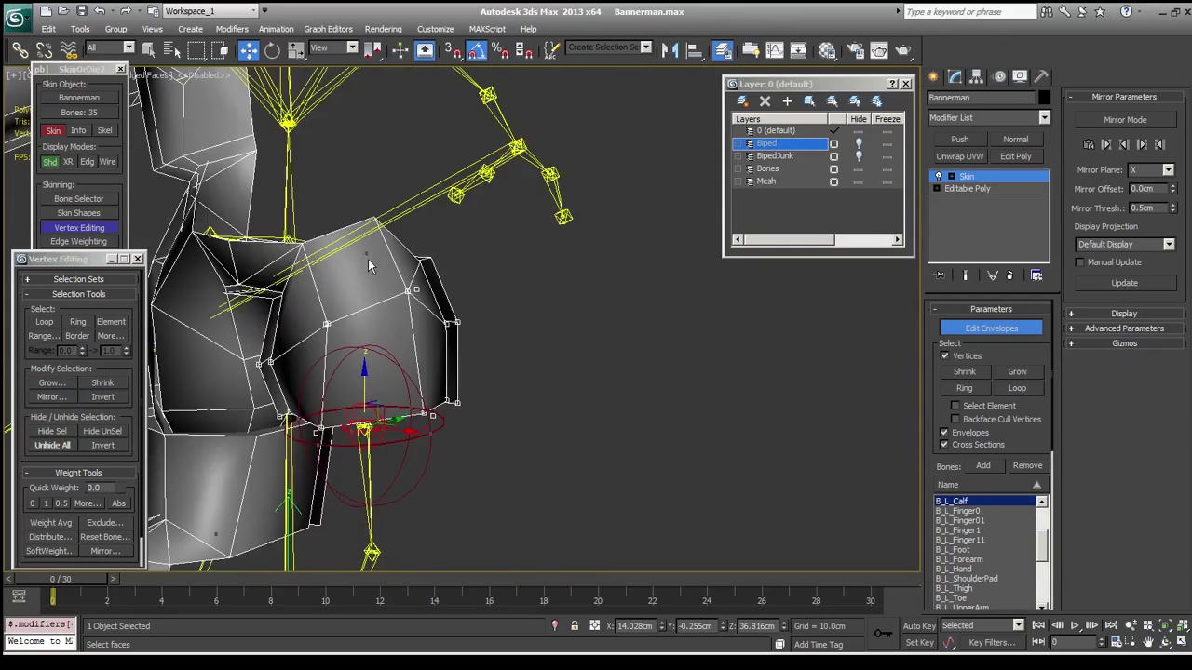
{"action": "left_click", "coordinate": [54, 445]}
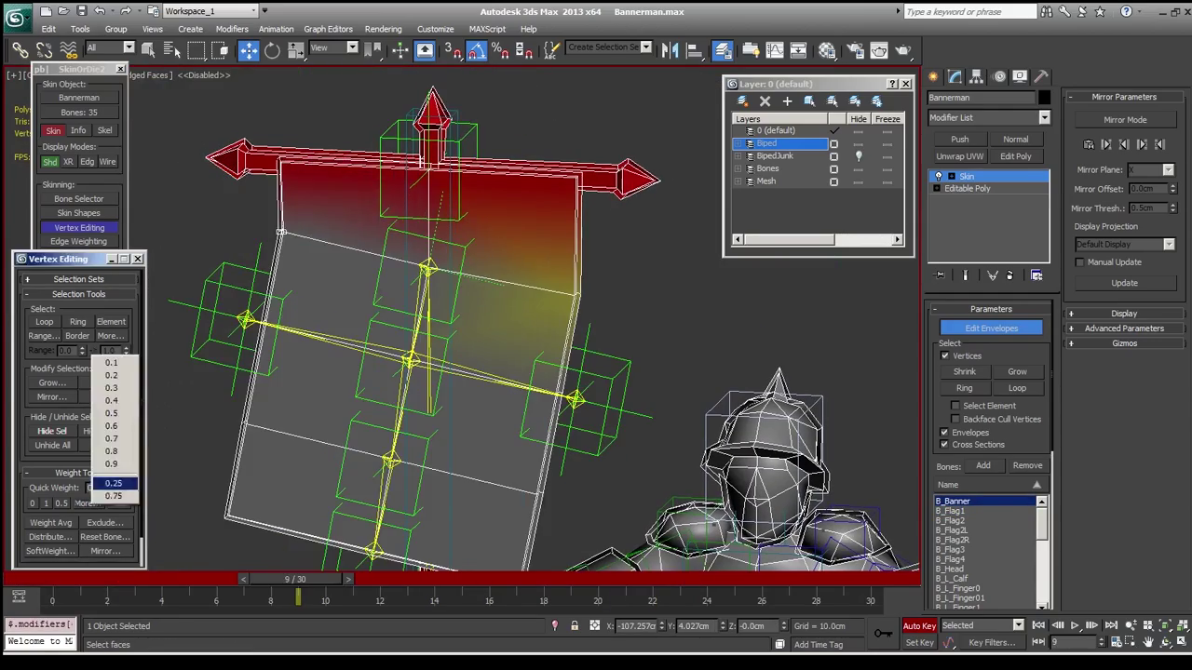
Apply Quick Weight 0.25 and scrub to frames 18 and 22 to check the Flag2 bend.
{"action": "left_click", "coordinate": [113, 484]}
{"action": "left_click_drag", "start_coordinate": [295, 579], "coordinate": [536, 579]}
{"action": "left_click", "coordinate": [441, 216]}
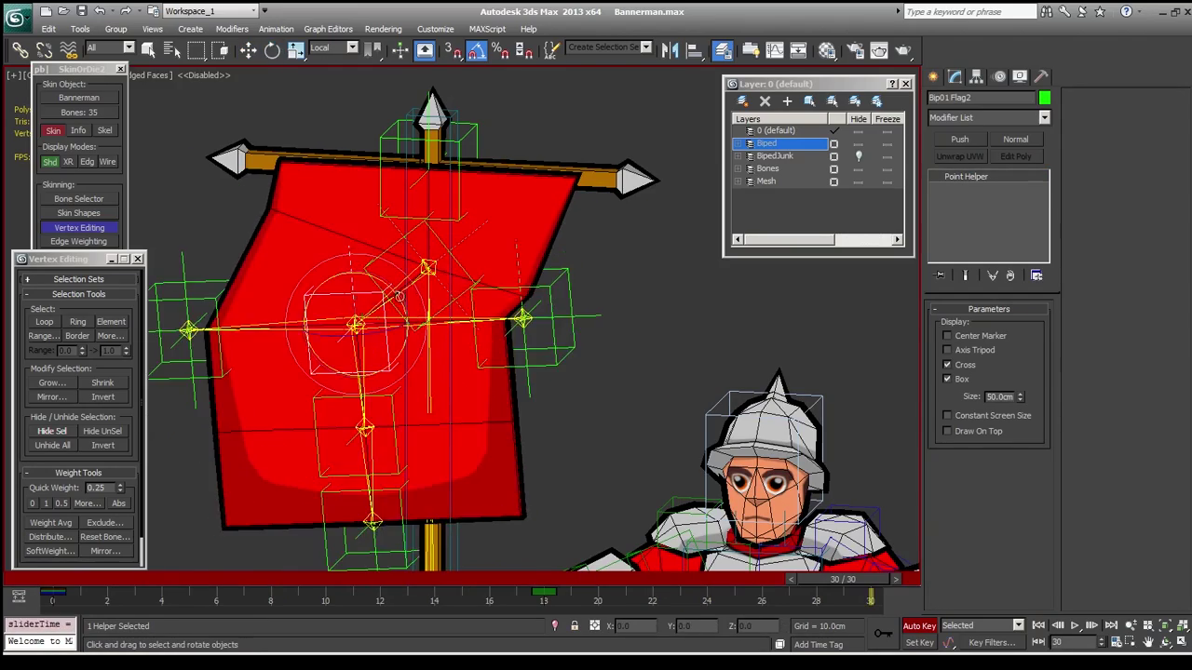
{"action": "left_click_drag", "start_coordinate": [543, 579], "coordinate": [634, 579]}
On the banner mesh, review B_Flag1, B_Flag2L and B_Flag2R weights, returning to frame 0.
{"action": "left_click", "coordinate": [249, 231]}
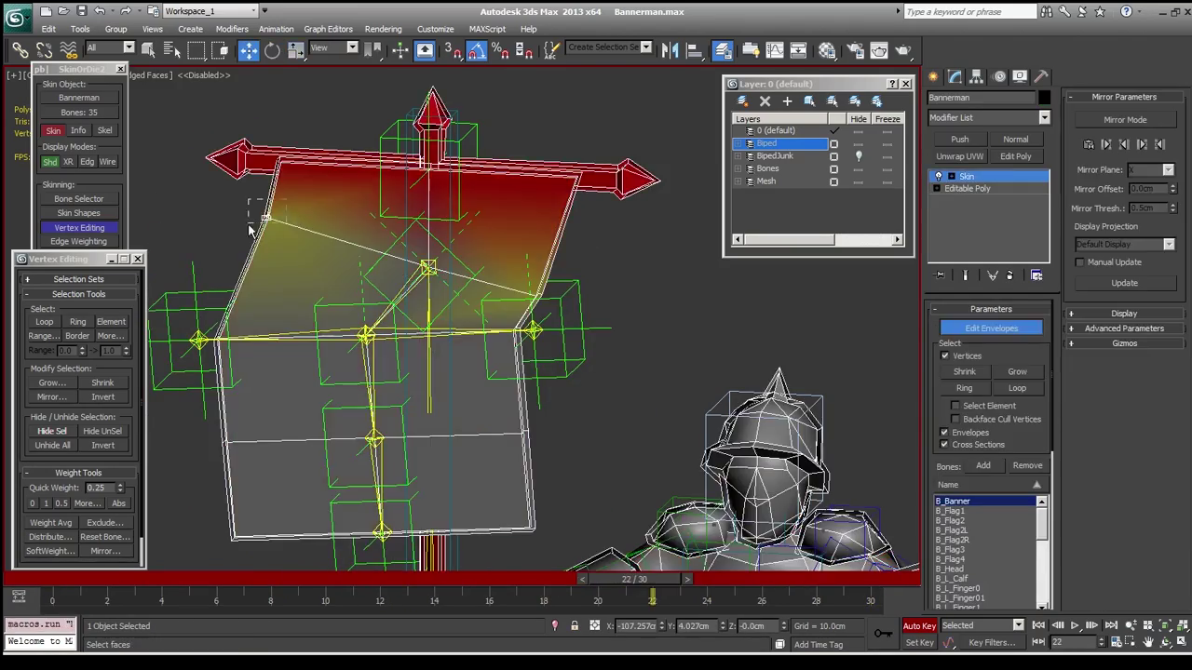
{"action": "scroll", "coordinate": [371, 342], "scroll_direction": "up", "scroll_amount": 3}
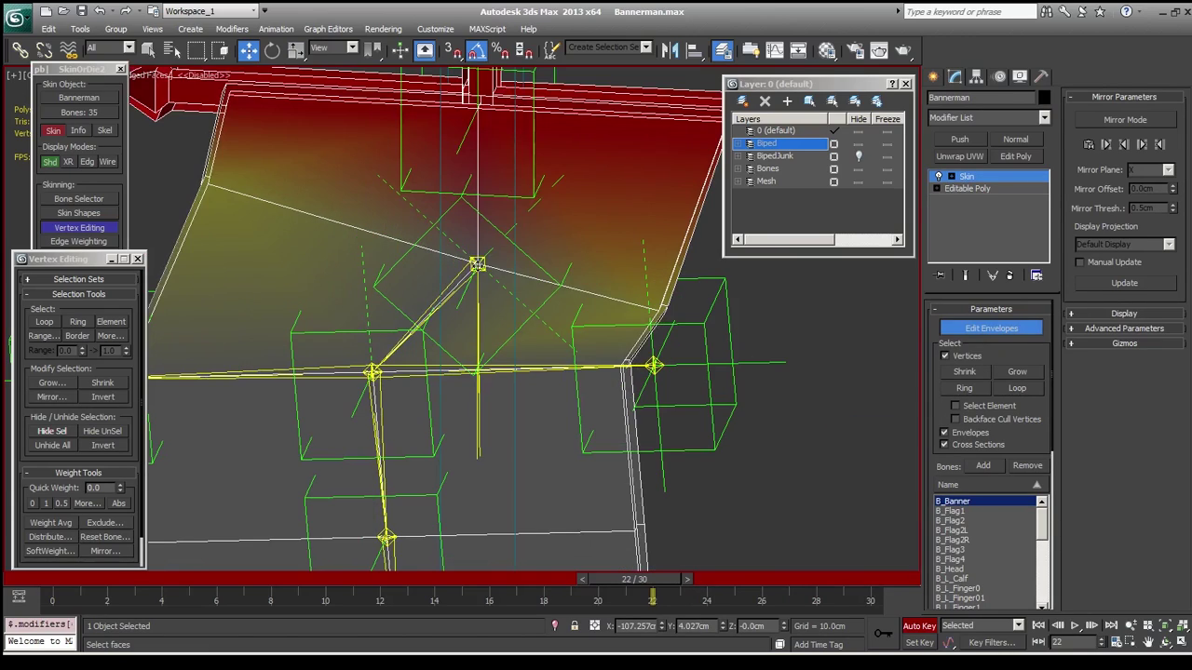
{"action": "left_click", "coordinate": [966, 514]}
{"action": "scroll", "coordinate": [397, 287], "scroll_direction": "down", "scroll_amount": 4}
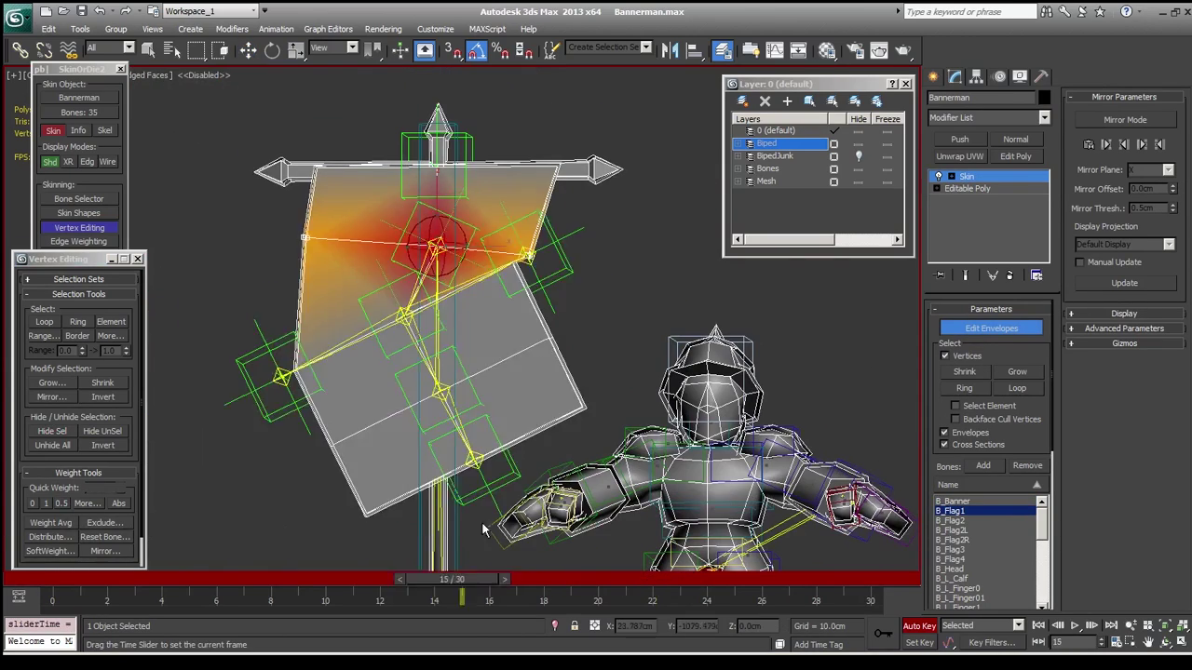
{"action": "scroll", "coordinate": [655, 334], "scroll_direction": "up", "scroll_amount": 5}
{"action": "left_click", "coordinate": [346, 279]}
{"action": "scroll", "coordinate": [484, 372], "scroll_direction": "down", "scroll_amount": 5}
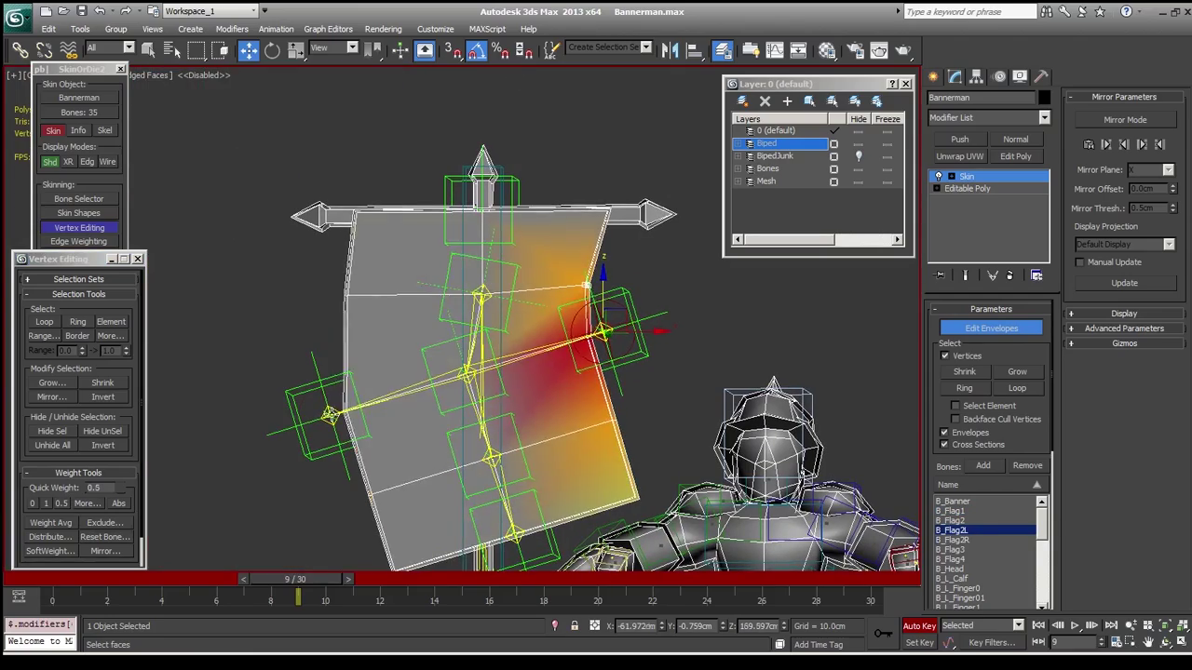
{"action": "left_click", "coordinate": [952, 540]}
{"action": "mouse_move", "coordinate": [295, 579]}
{"action": "left_mouse_down"}
{"action": "mouse_move", "coordinate": [16, 580]}
{"action": "mouse_move", "coordinate": [680, 579]}
{"action": "left_mouse_up"}
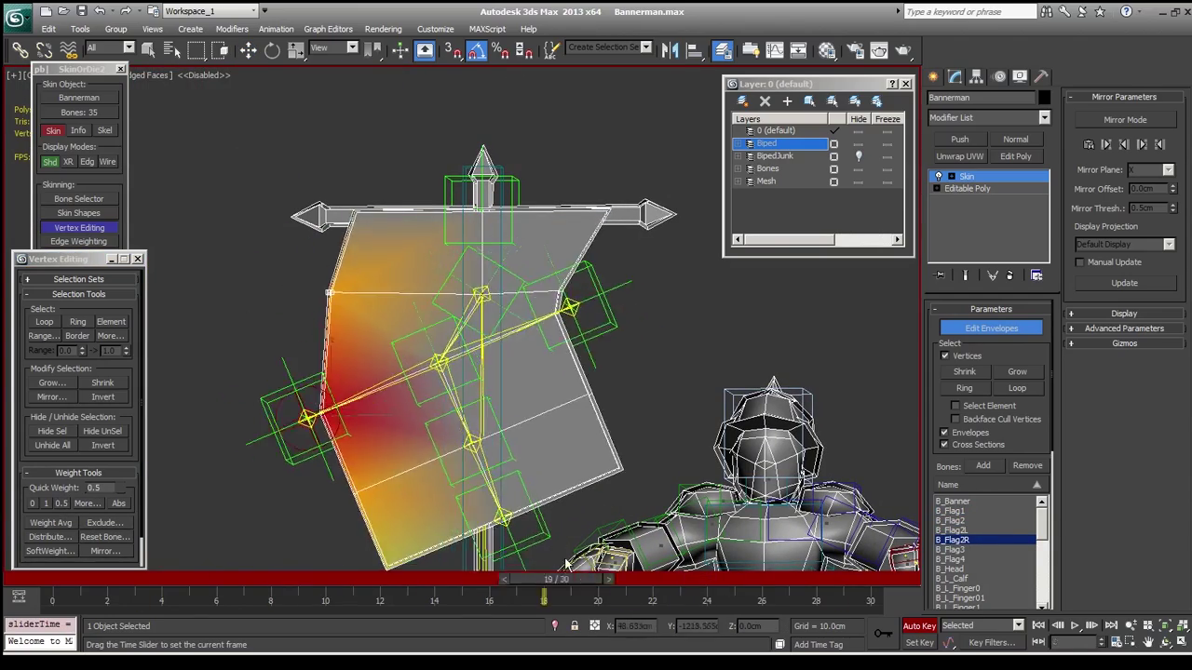
Reweight the B_Flag1 vertices with Quick Weight 0.25.
{"action": "key", "text": "w"}
{"action": "scroll", "coordinate": [507, 275], "scroll_direction": "up", "scroll_amount": 4}
{"action": "left_click", "coordinate": [965, 512]}
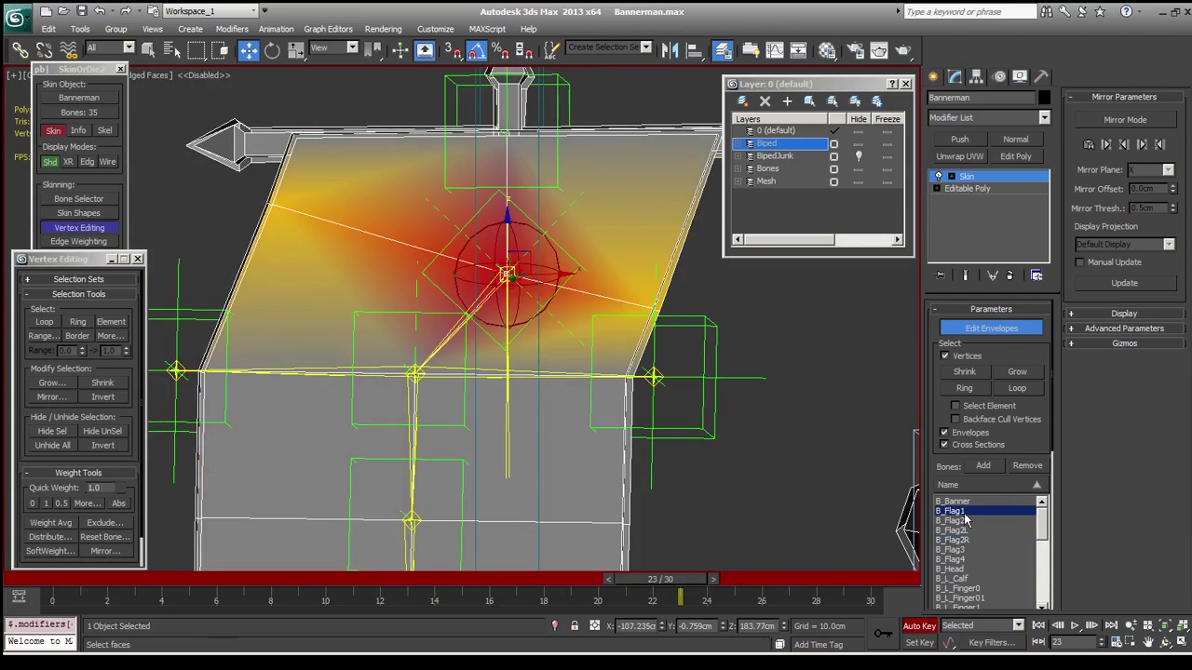
{"action": "left_click", "coordinate": [103, 631]}
{"action": "scroll", "coordinate": [365, 349], "scroll_direction": "down", "scroll_amount": 3}
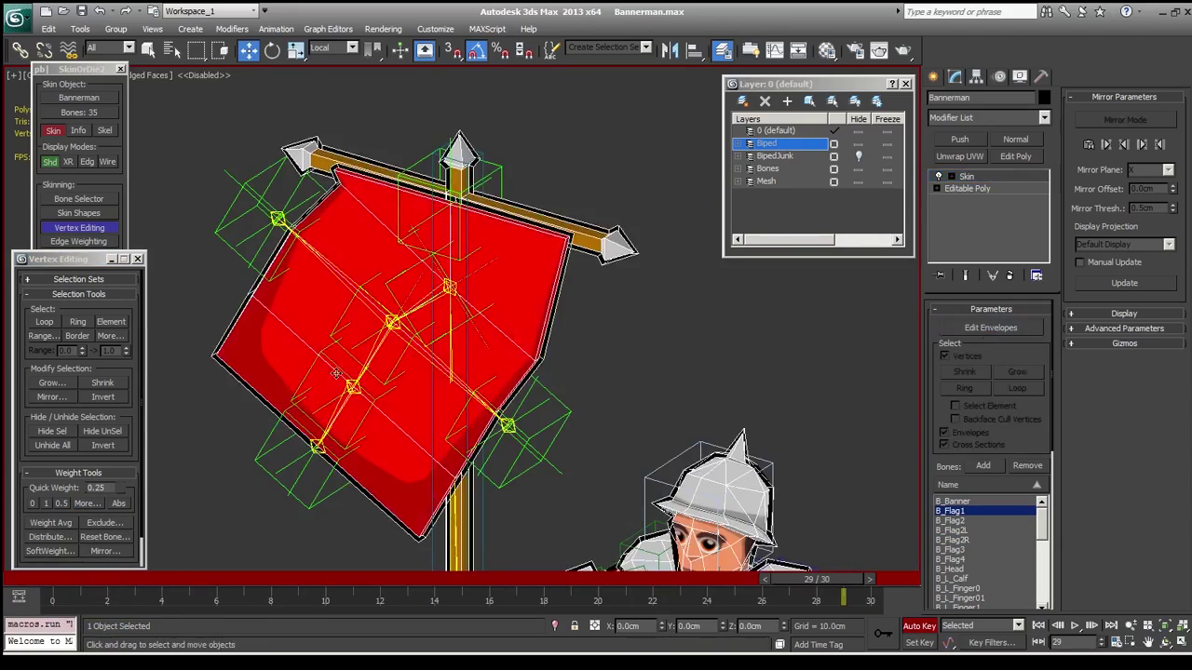
Select the Flag3 helper for rotation, then select lower banner vertices under B_Flag4.
{"action": "left_click", "coordinate": [399, 320]}
{"action": "key", "text": "e"}
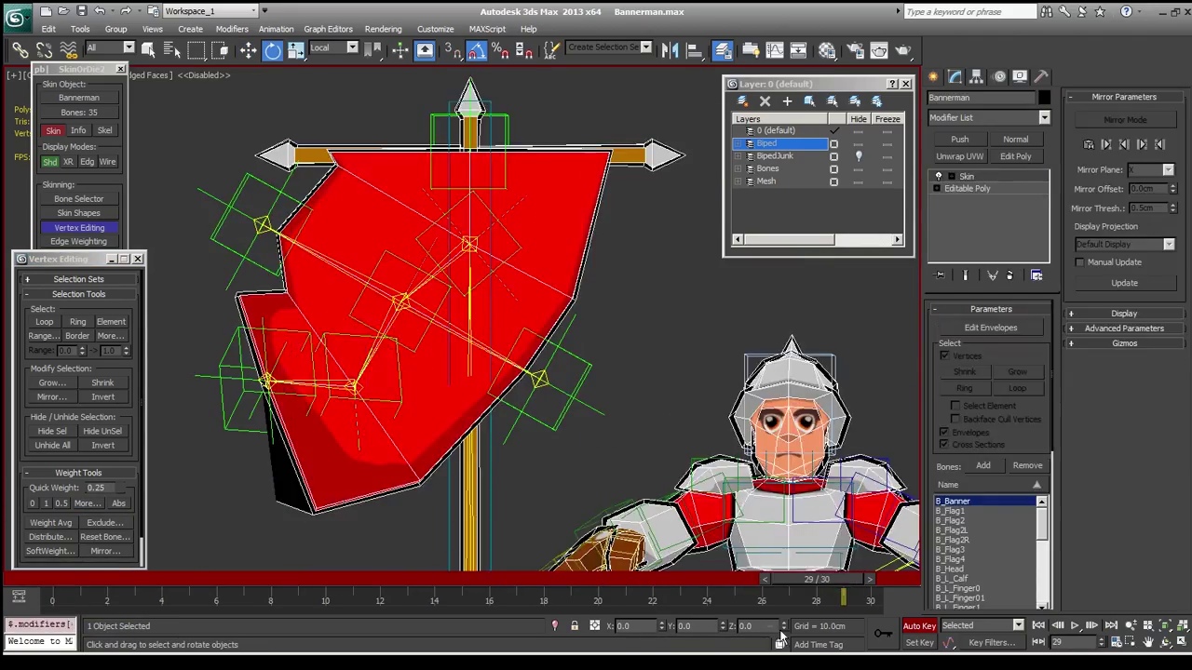
{"action": "left_click", "coordinate": [992, 559]}
{"action": "left_click_drag", "start_coordinate": [261, 323], "coordinate": [189, 393]}
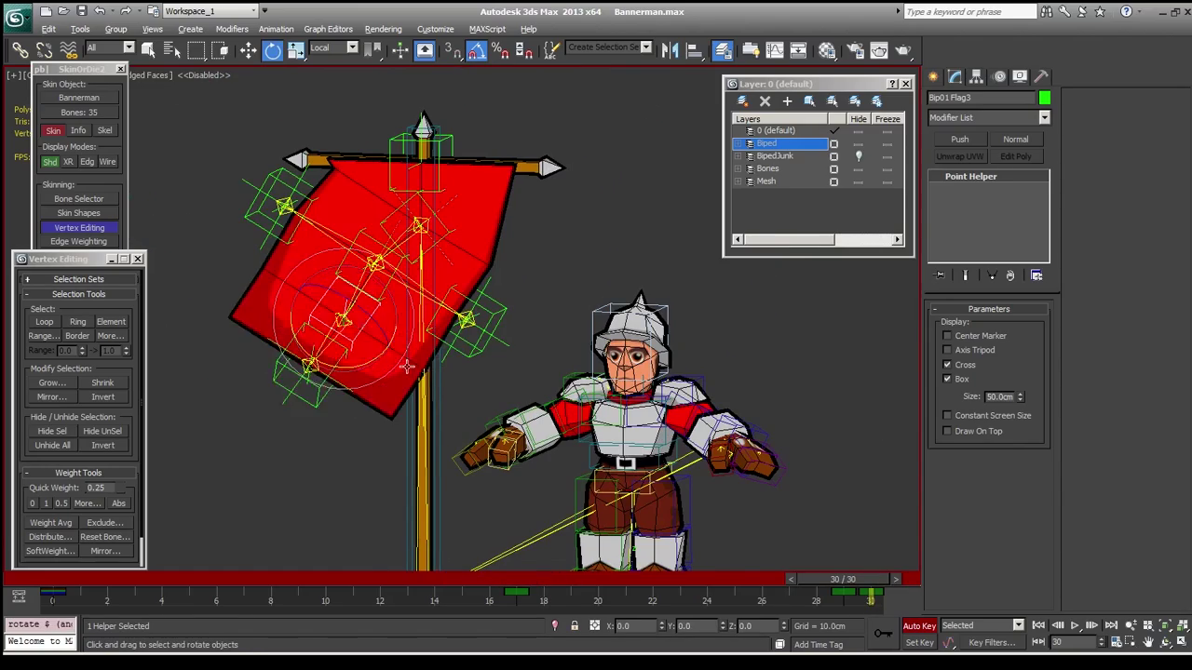
Select the Bip01 Flag2L helper and drag the time slider back to frame 0.
{"action": "key", "text": "q"}
{"action": "left_click", "coordinate": [466, 320]}
{"action": "scroll", "coordinate": [462, 411], "scroll_direction": "up", "scroll_amount": 3}
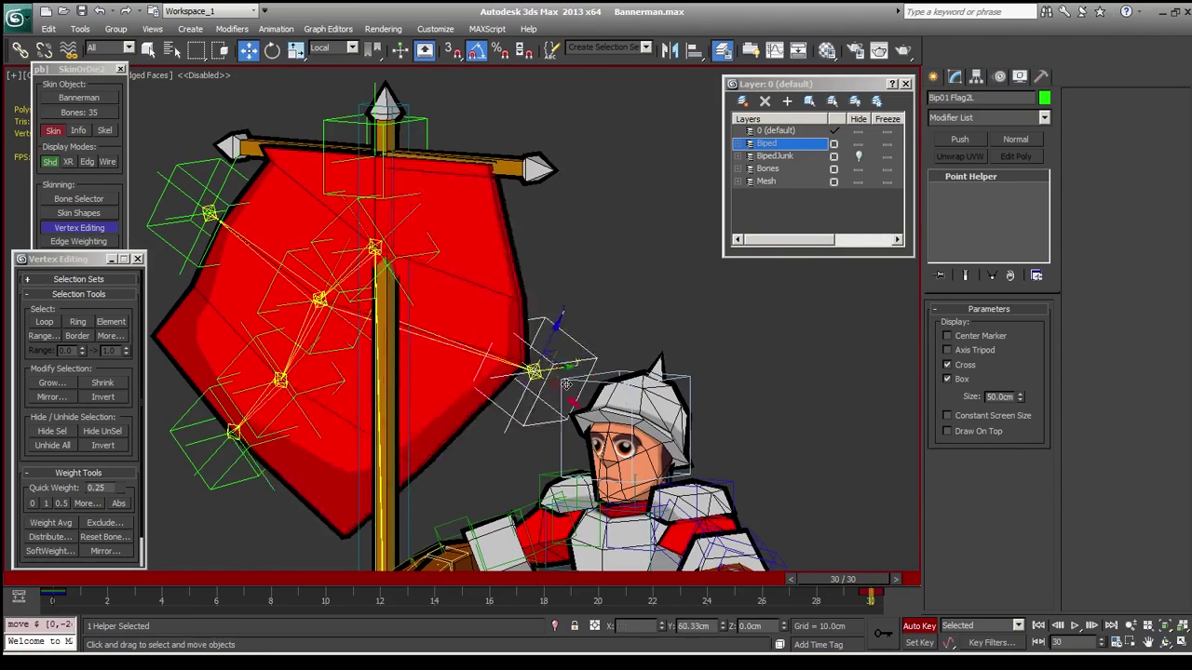
{"action": "scroll", "coordinate": [434, 365], "scroll_direction": "down", "scroll_amount": 4}
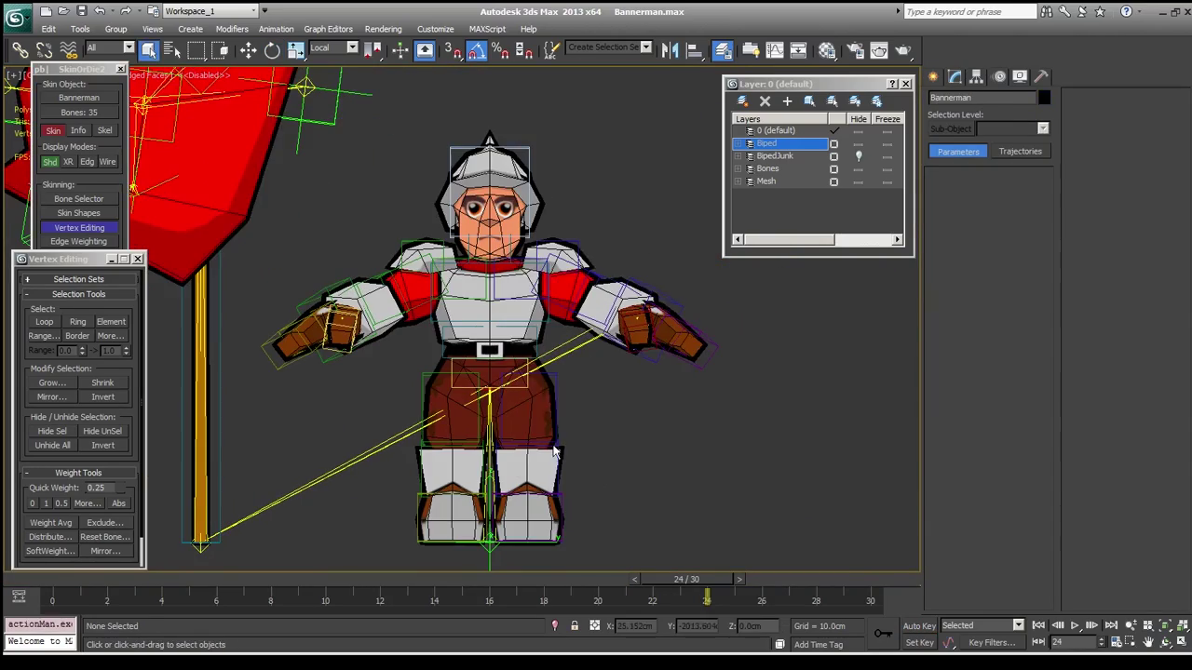
{"action": "left_click_drag", "start_coordinate": [705, 579], "coordinate": [56, 582]}
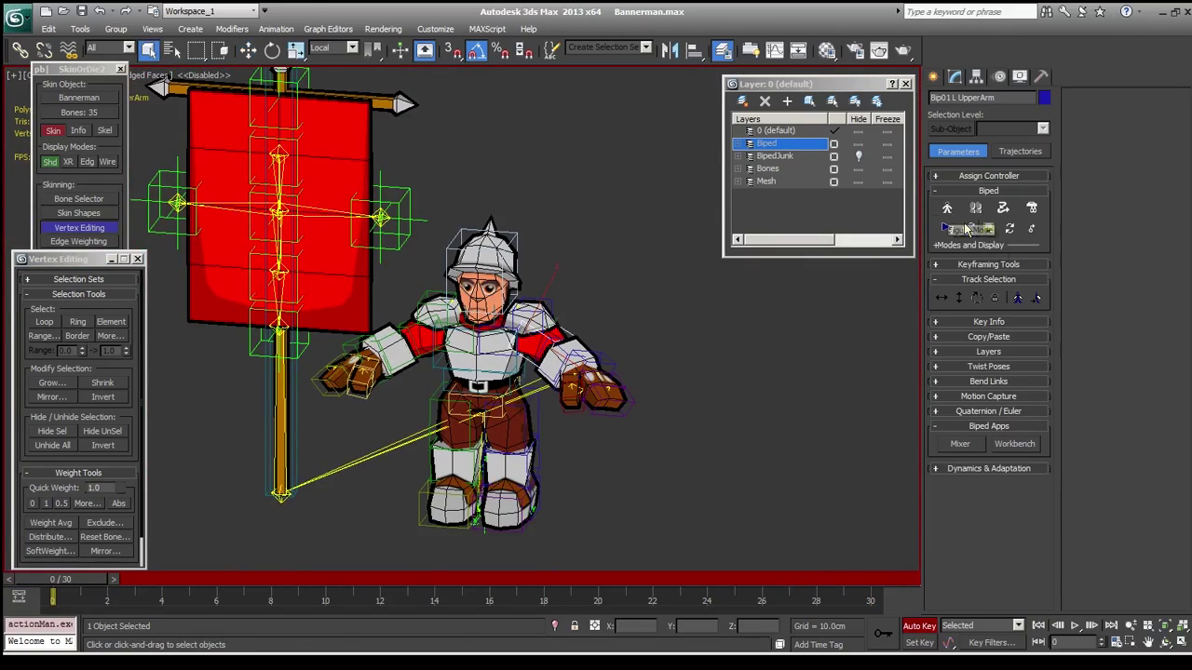
Load the .bip animation onto the biped and preview it at frame 22.
{"action": "left_click", "coordinate": [969, 228]}
{"action": "double_click", "coordinate": [65, 93]}
{"action": "double_click", "coordinate": [65, 107]}
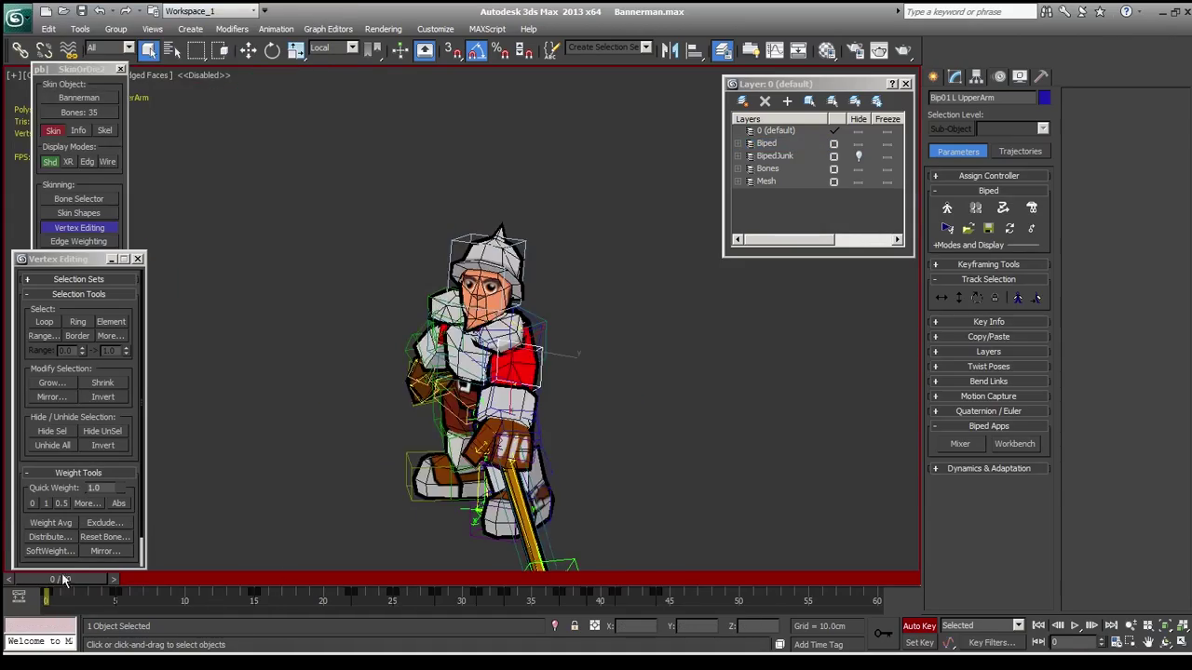
{"action": "left_click", "coordinate": [63, 579]}
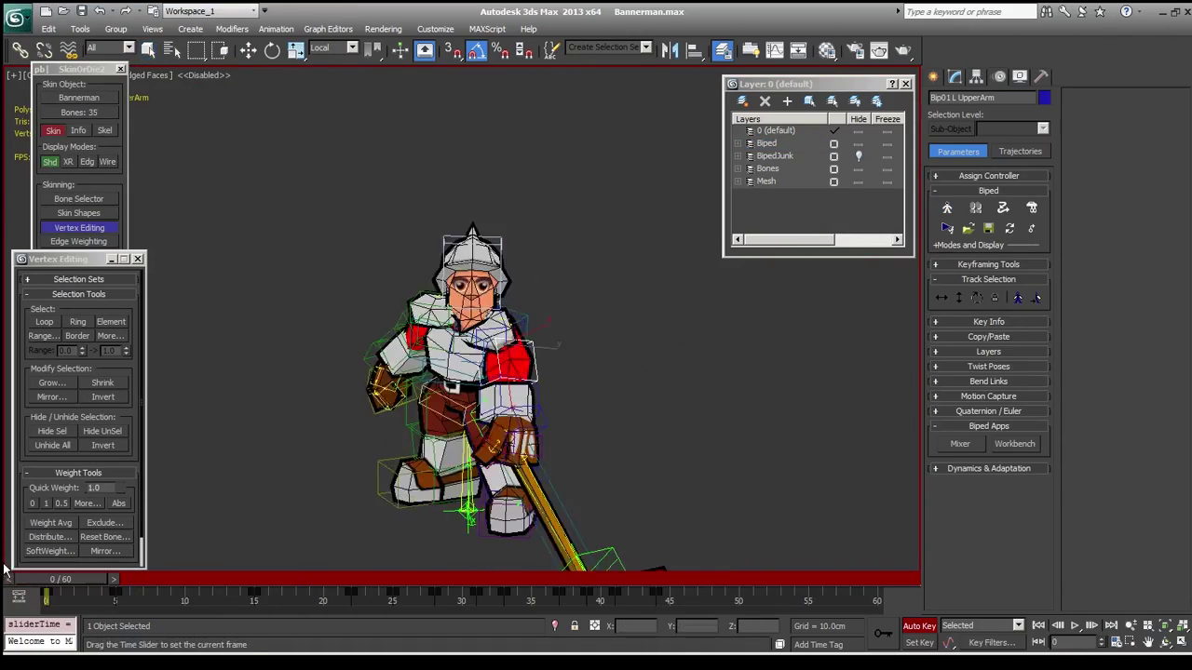
{"action": "mouse_move", "coordinate": [58, 579]}
{"action": "left_mouse_down"}
{"action": "mouse_move", "coordinate": [363, 526]}
{"action": "mouse_move", "coordinate": [615, 579]}
{"action": "left_mouse_up"}
Check the B_Head bone's weights in Edit Envelopes, then return to frame 0.
{"action": "scroll", "coordinate": [470, 317], "scroll_direction": "up", "scroll_amount": 5}
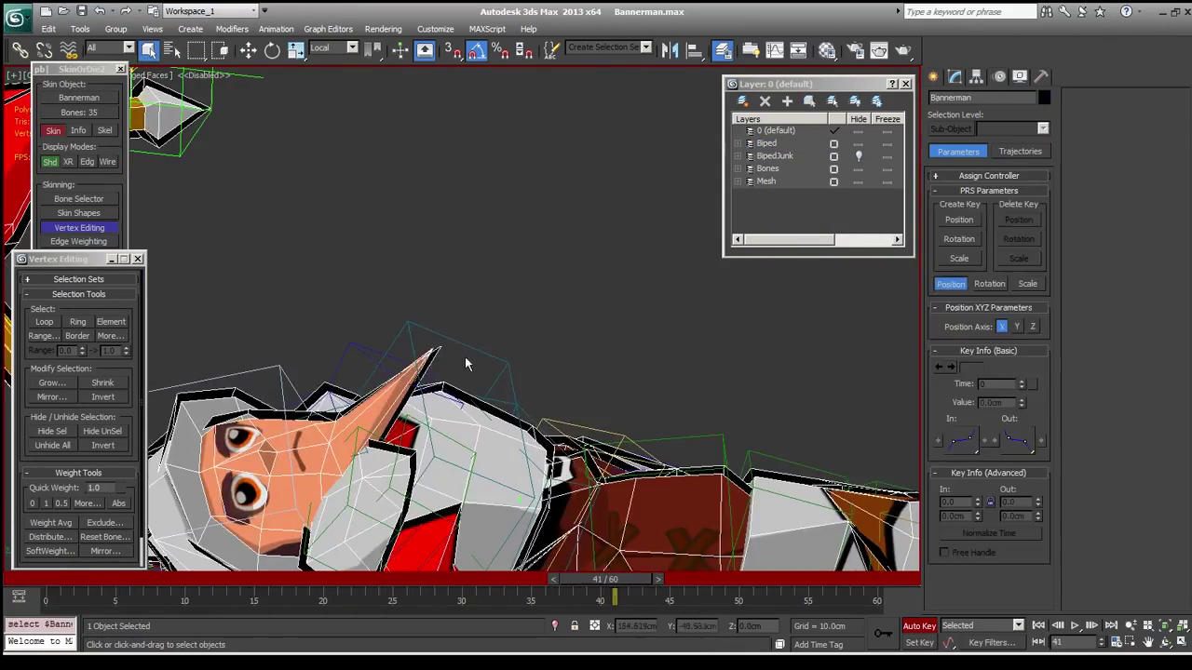
{"action": "left_click", "coordinate": [955, 76]}
{"action": "left_click", "coordinate": [967, 176]}
{"action": "scroll", "coordinate": [470, 316], "scroll_direction": "up", "scroll_amount": 3}
{"action": "left_click", "coordinate": [513, 283]}
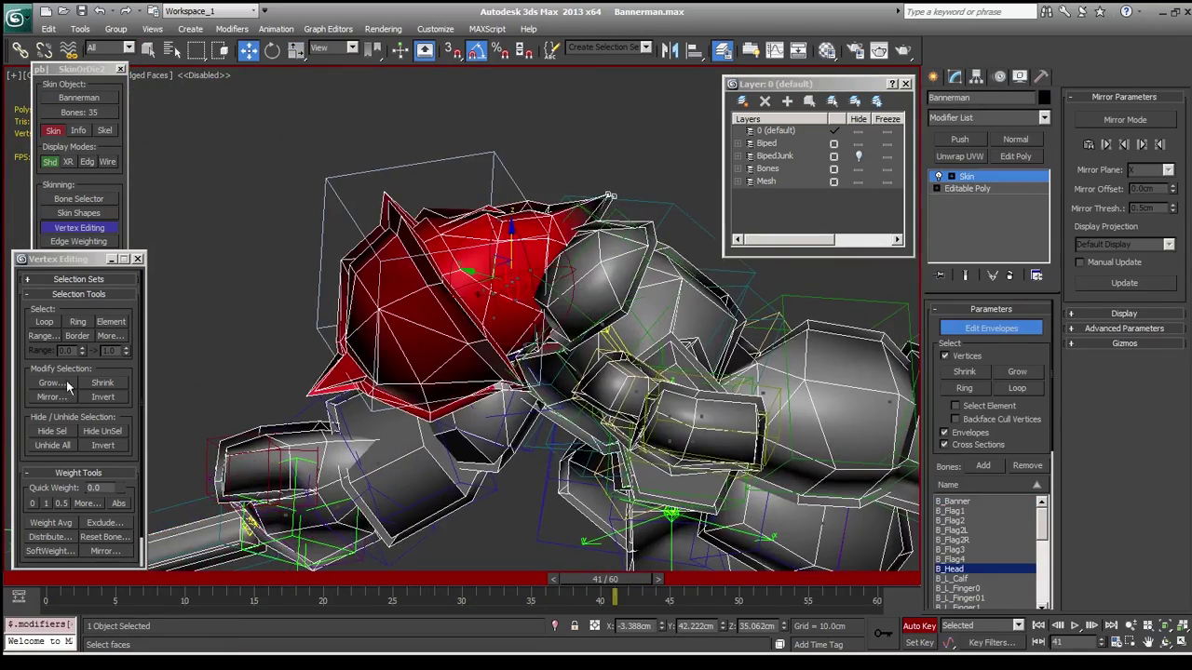
{"action": "scroll", "coordinate": [534, 320], "scroll_direction": "down", "scroll_amount": 3}
{"action": "scroll", "coordinate": [533, 319], "scroll_direction": "down", "scroll_amount": 3}
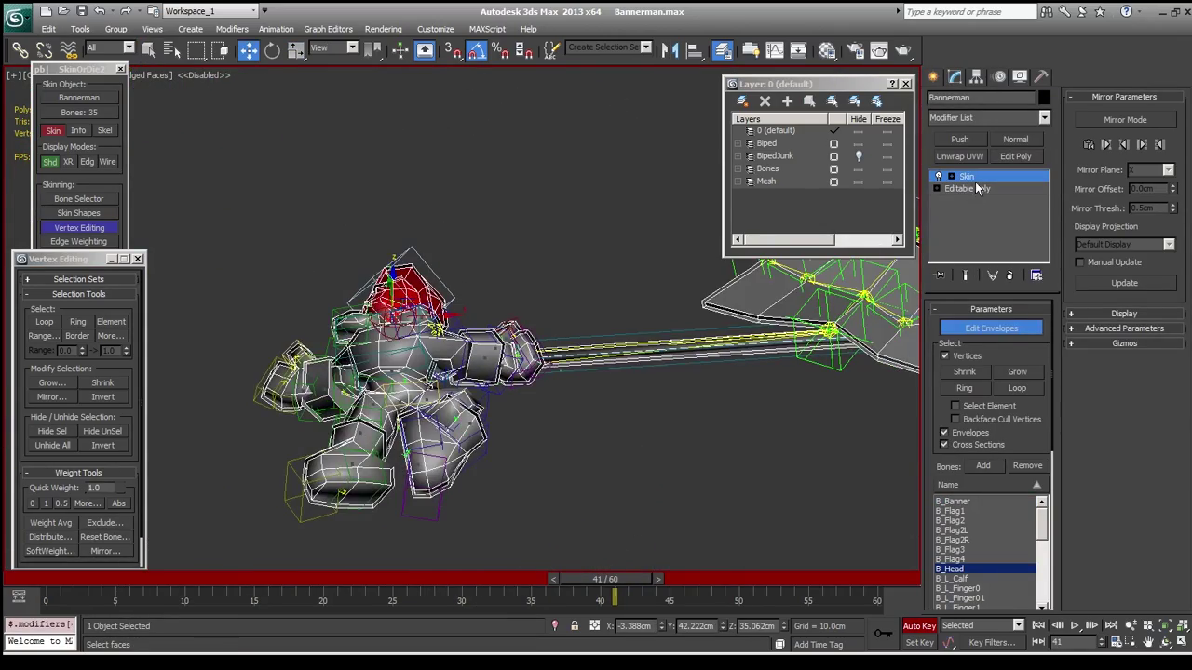
{"action": "left_click", "coordinate": [966, 176]}
{"action": "left_click_drag", "start_coordinate": [615, 579], "coordinate": [45, 580]}
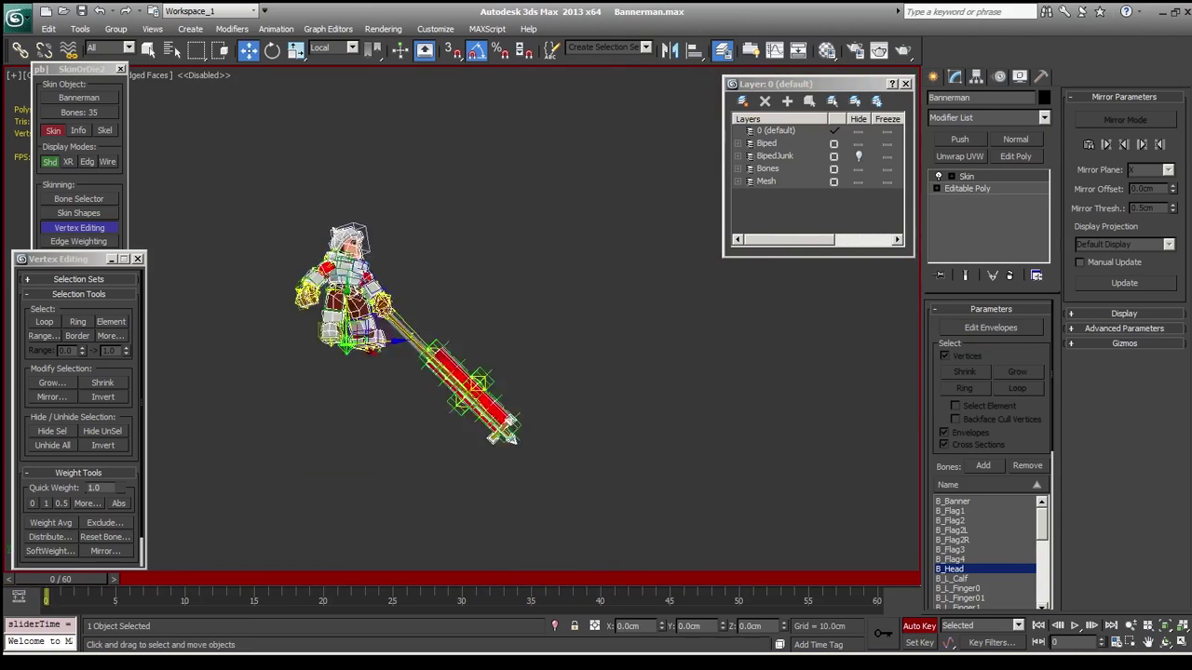
Toggle Figure Mode on a biped leg bone, then rotate Bip01 Prop1 upright.
{"action": "left_click", "coordinate": [333, 340]}
{"action": "left_click", "coordinate": [999, 77]}
{"action": "left_click", "coordinate": [947, 207]}
{"action": "scroll", "coordinate": [596, 457], "scroll_direction": "up", "scroll_amount": 2}
{"action": "key", "text": "e"}
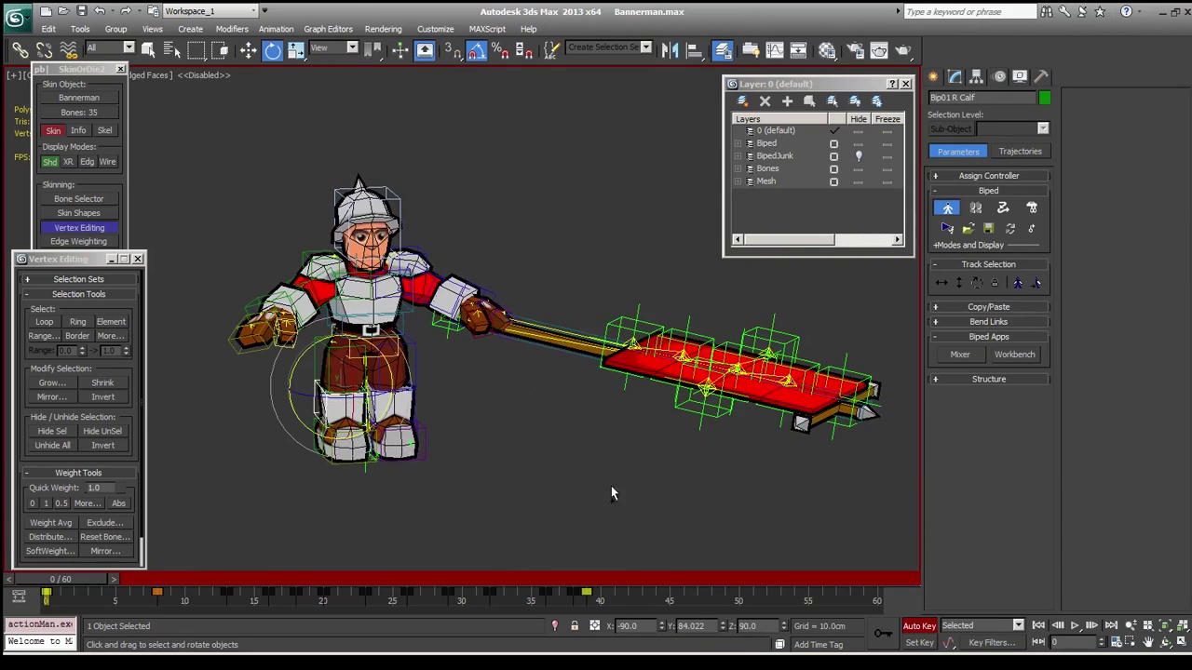
{"action": "key", "text": "Return"}
{"action": "left_click", "coordinate": [947, 208]}
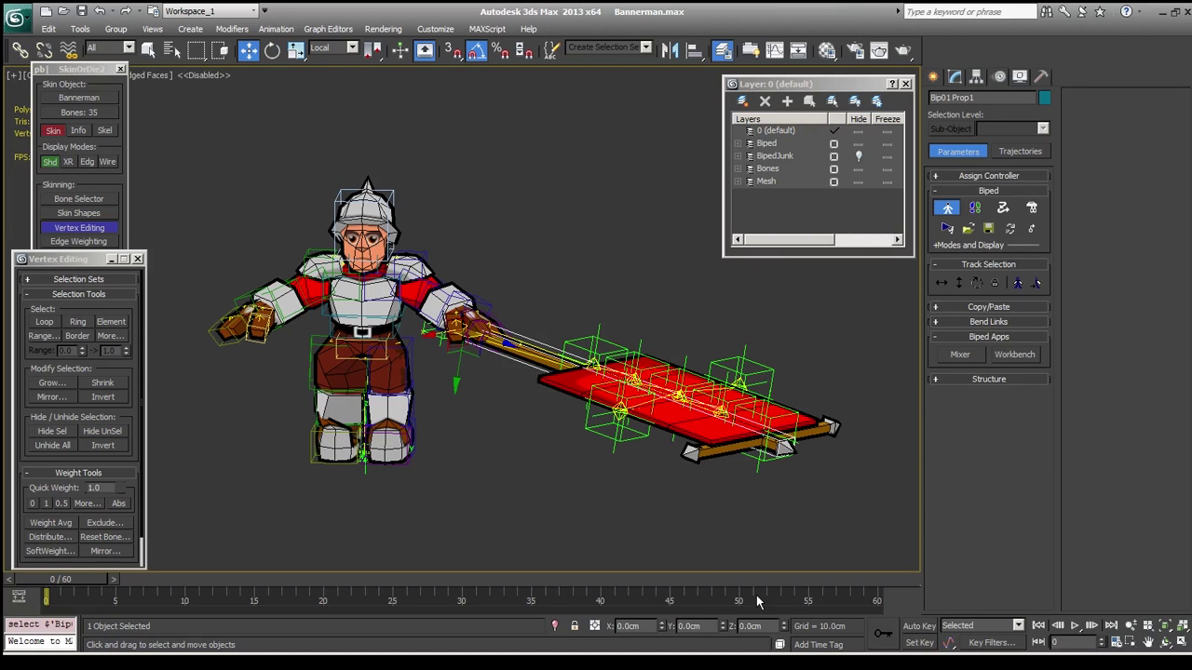
{"action": "key", "text": "e"}
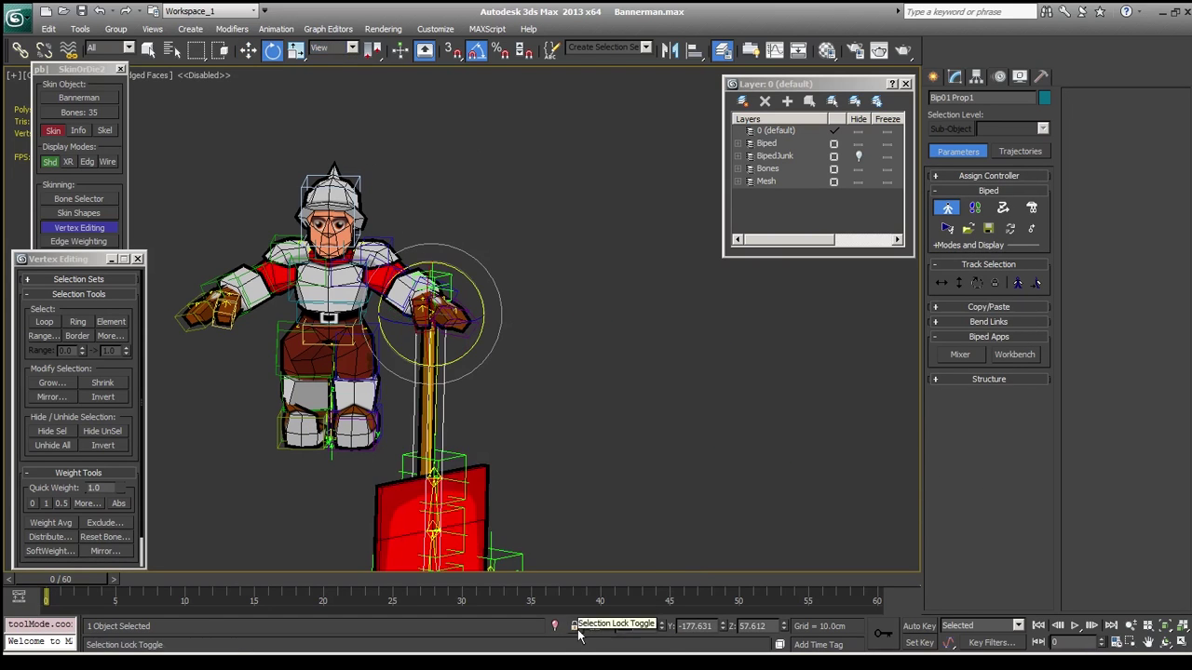